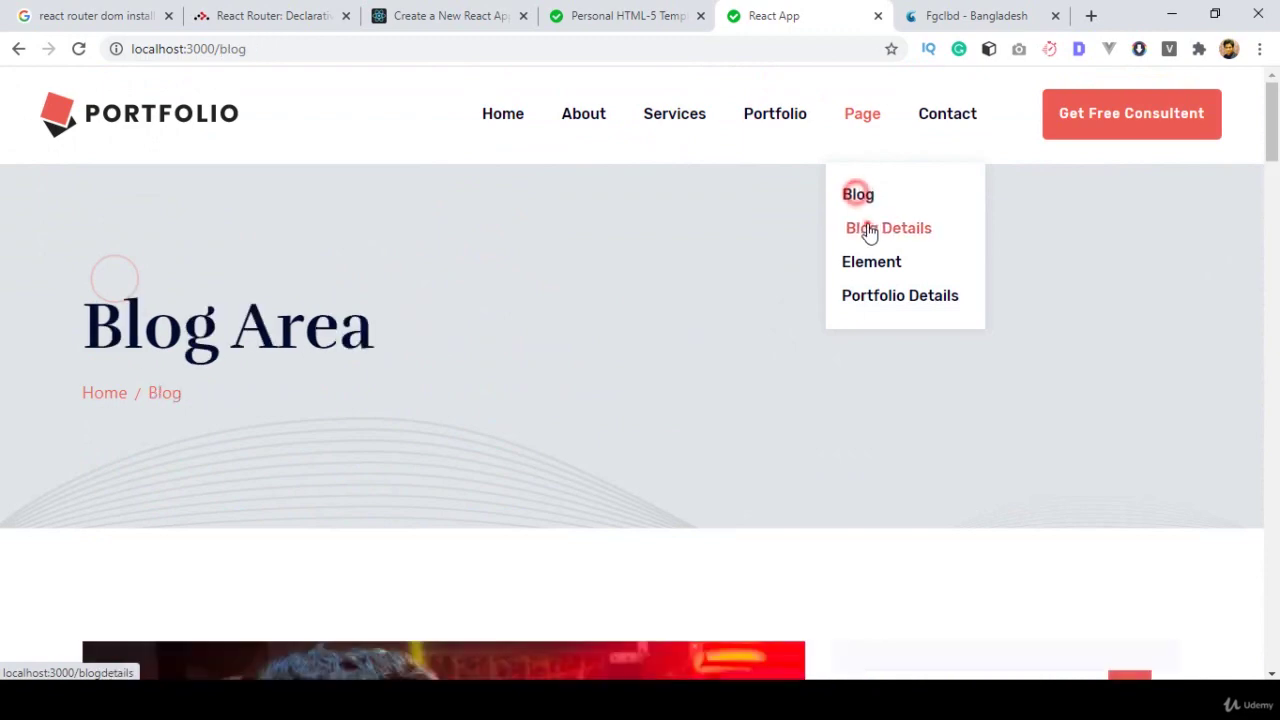
Review the React portfolio site's Blog Details and Contact pages, and the full length of its Home page.
left_click(864, 228)
left_click(942, 111)
left_click(501, 116)
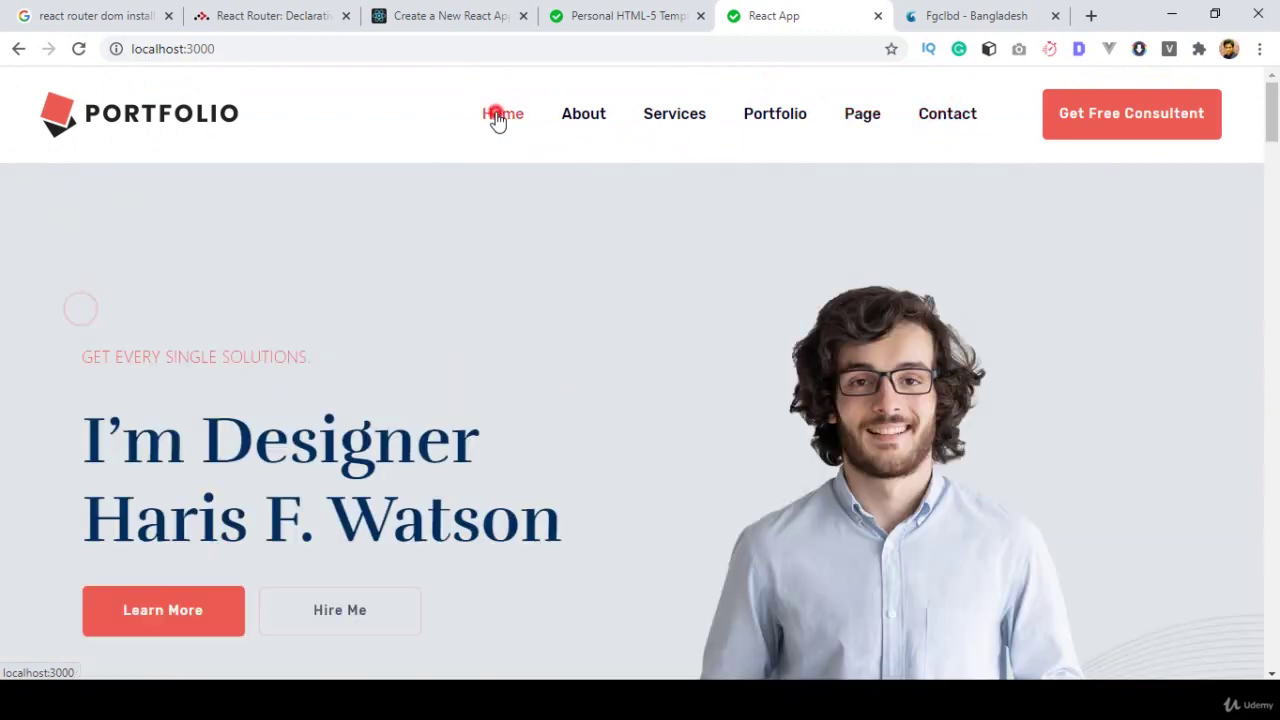
left_click_drag(1278, 143, 1274, 656)
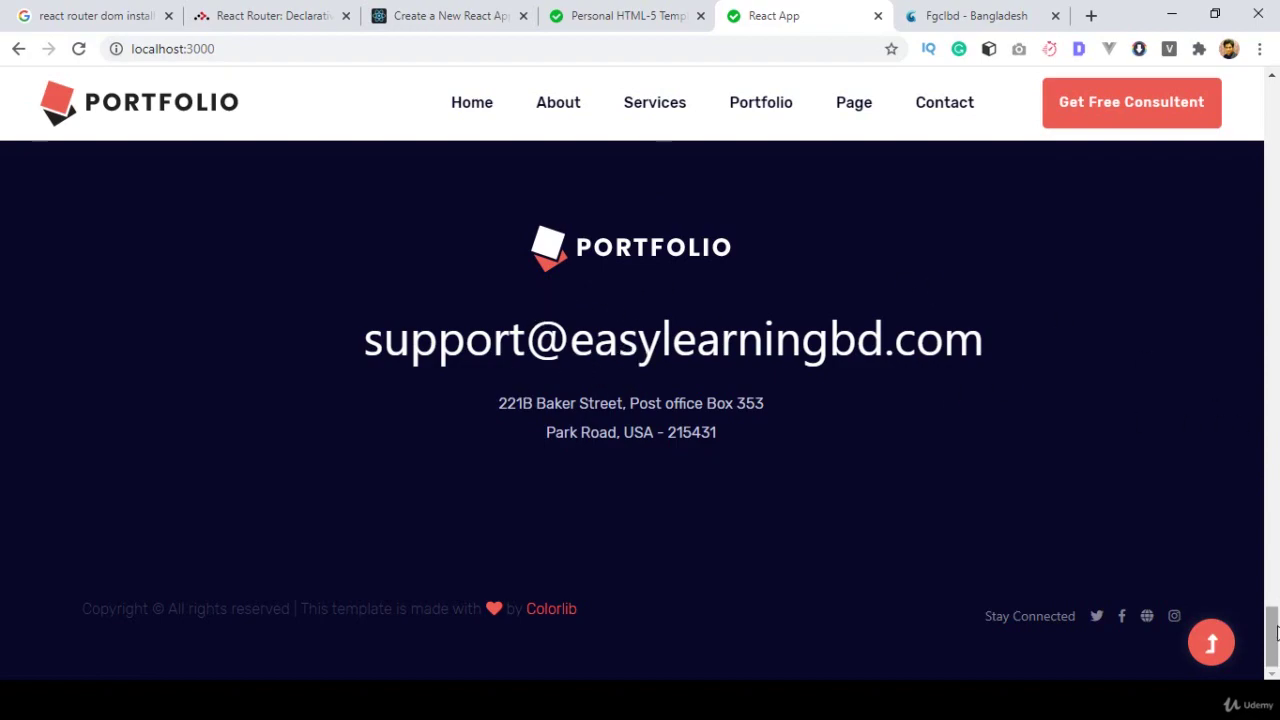
left_click_drag(1273, 637, 1250, 58)
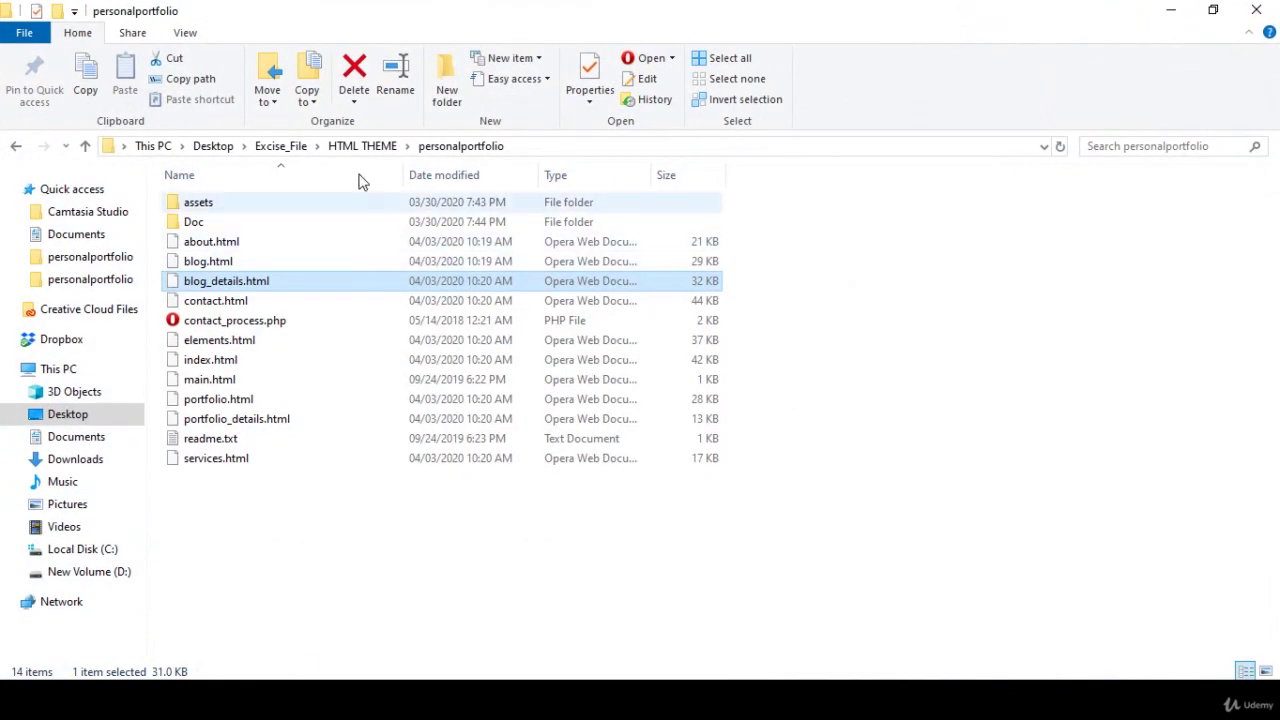
Open the convert project folder inside Excise_File in File Explorer.
left_click(281, 146)
left_click(228, 262)
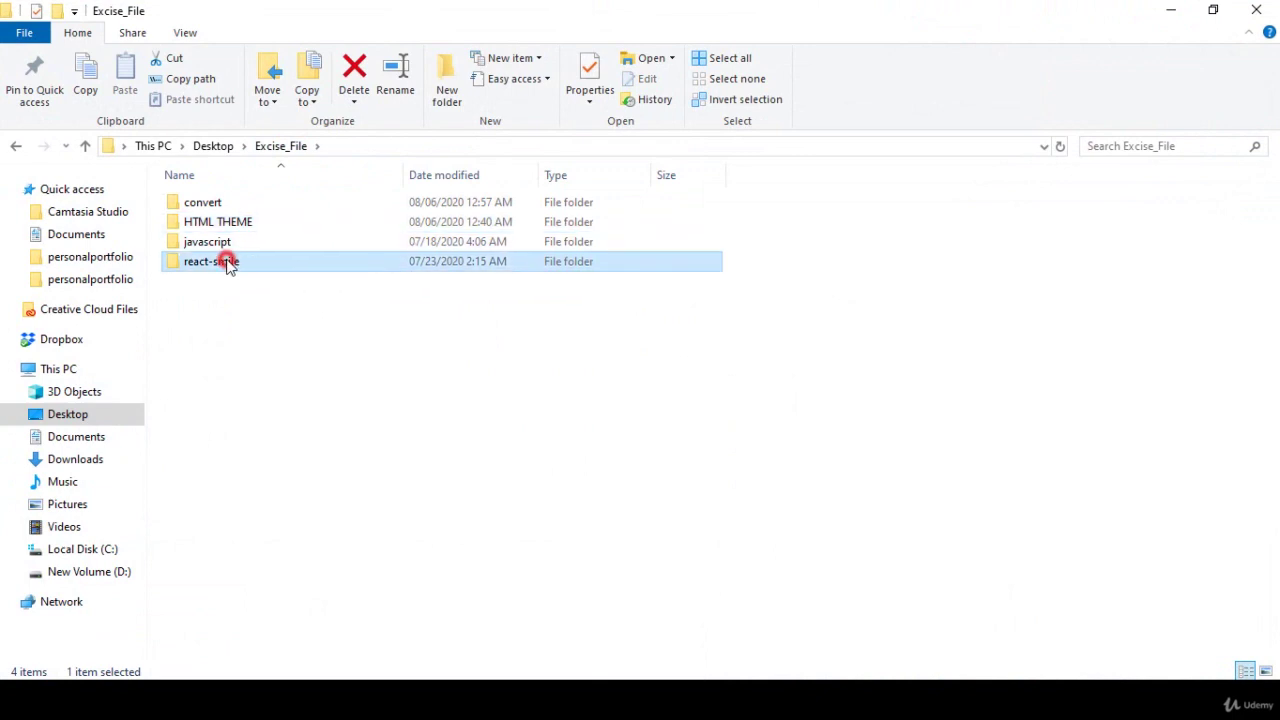
double_click(228, 202)
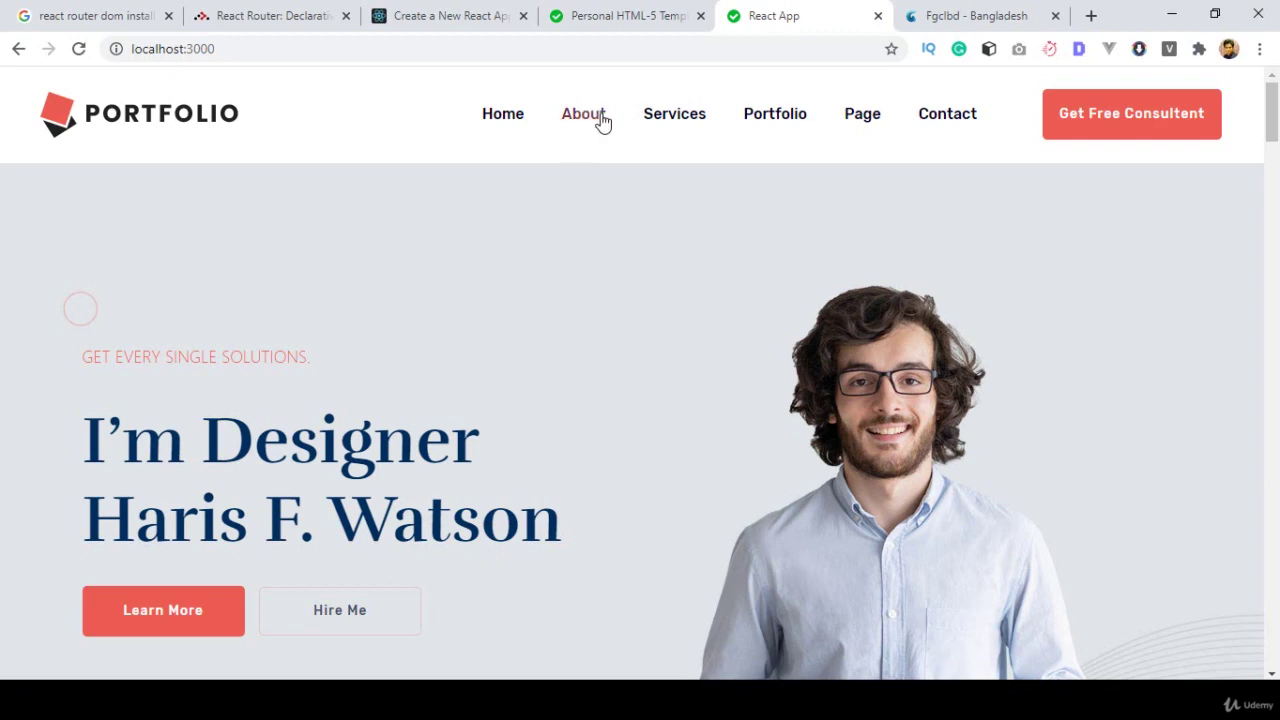
Close the HTML template's Blog Details page in the browser and bring up the fgclbd.com home page.
left_click(675, 8)
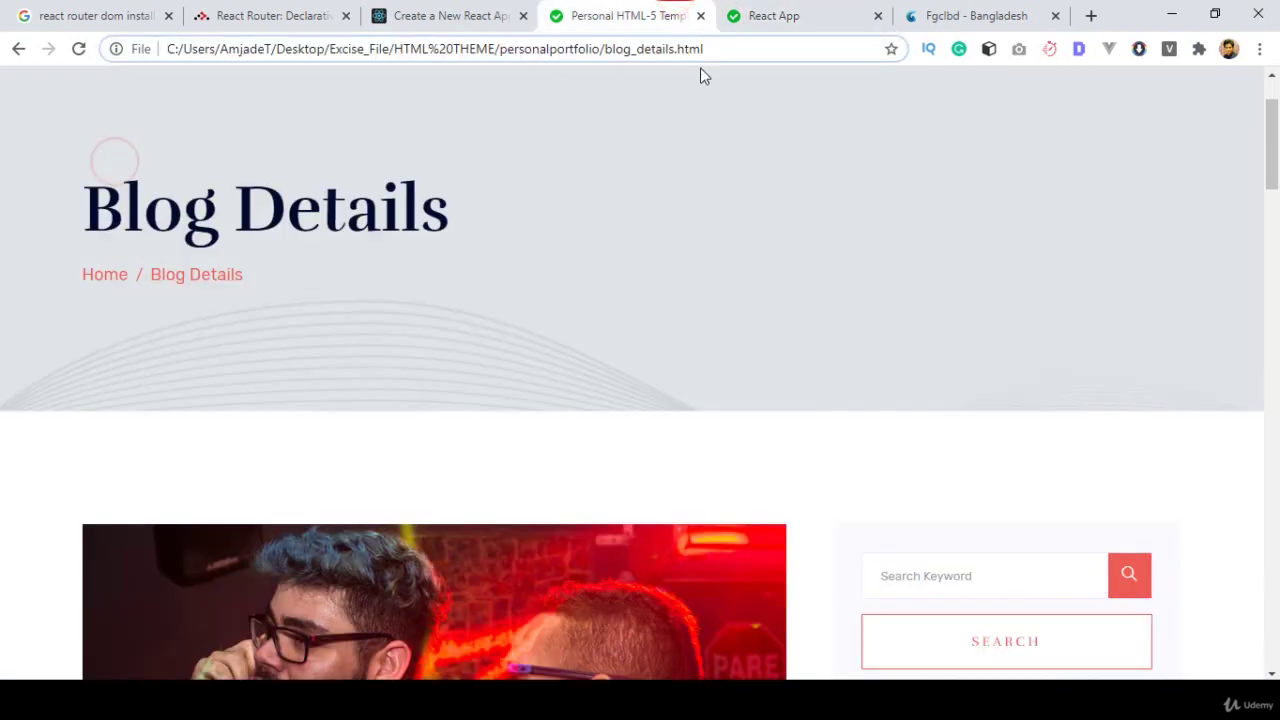
left_click(703, 17)
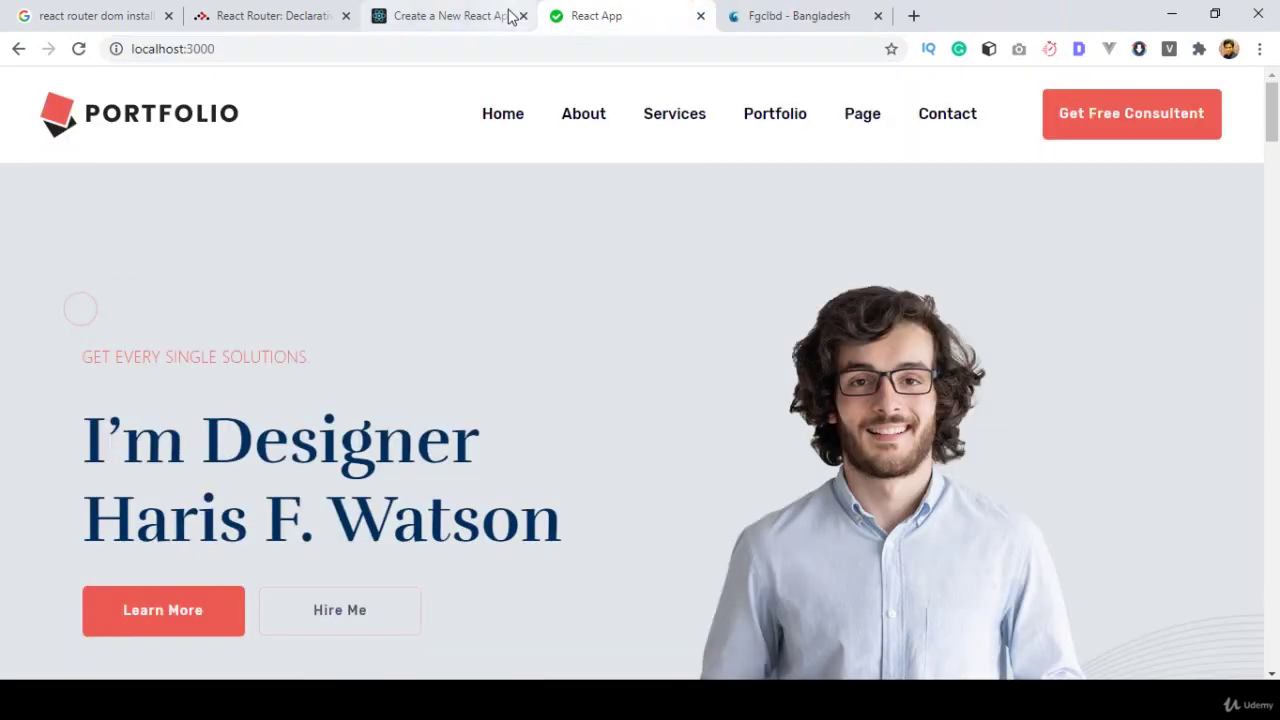
left_click(797, 8)
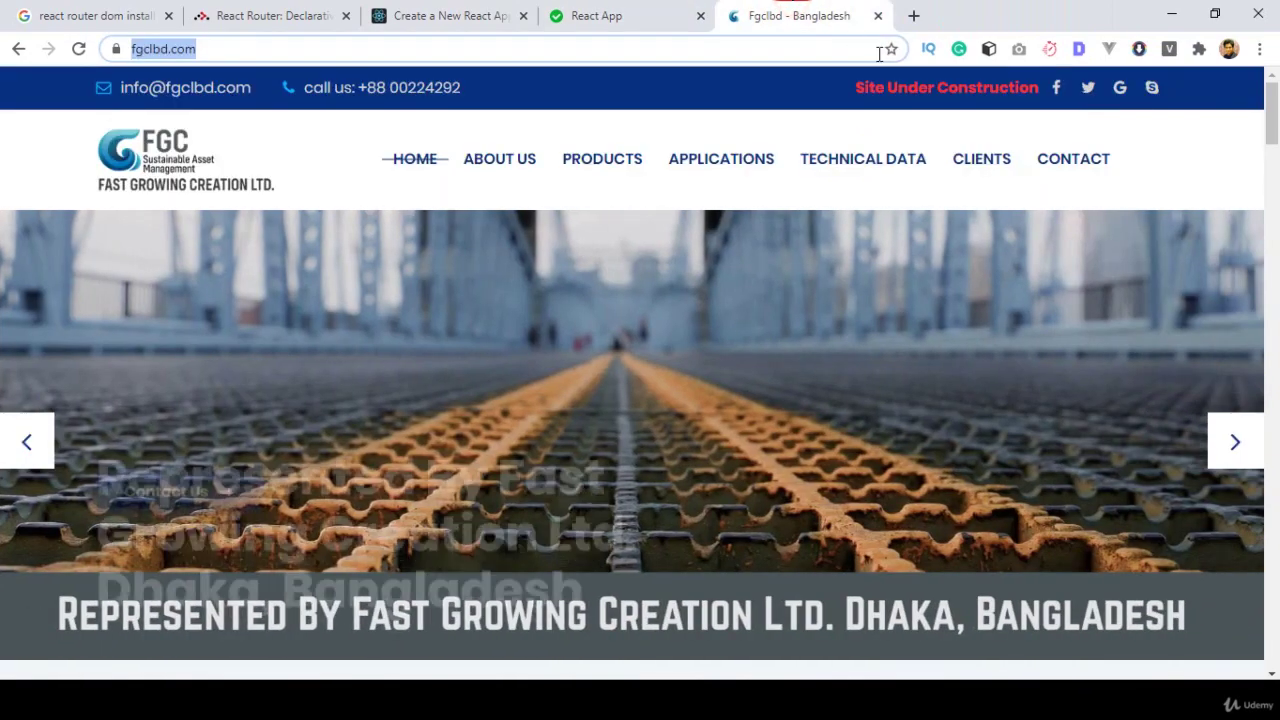
left_click(792, 51)
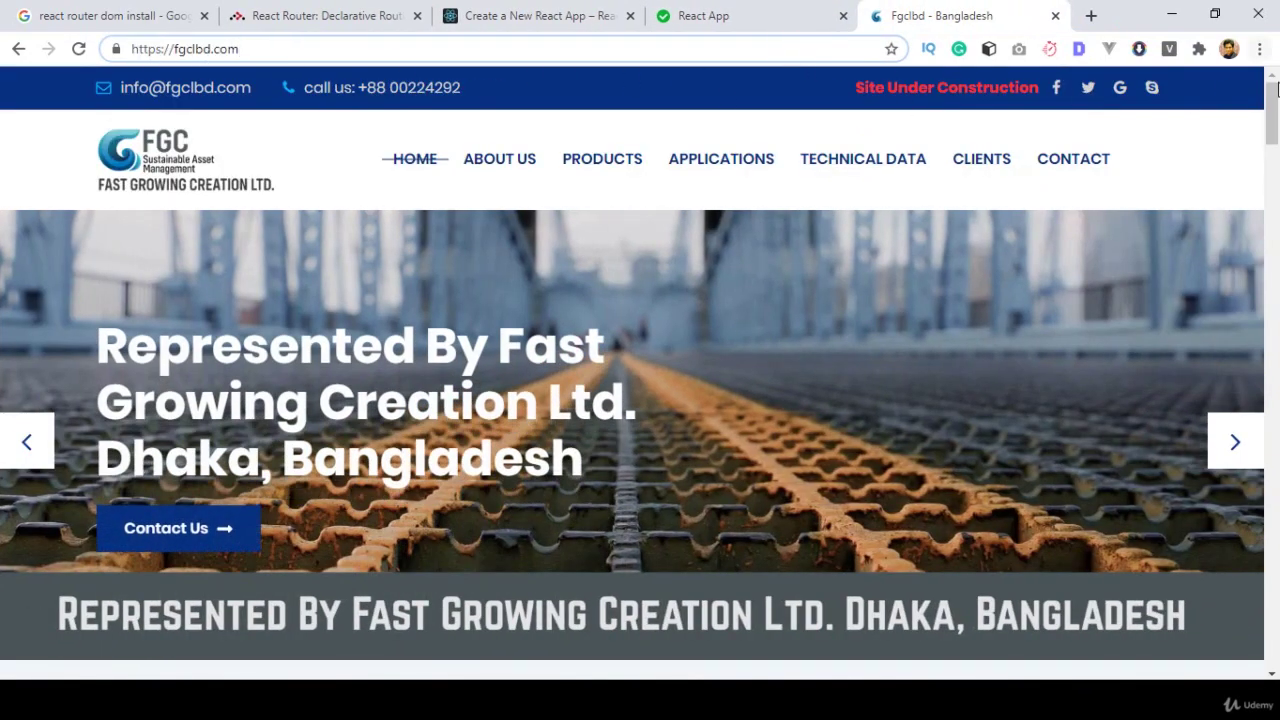
mouse_move(1277, 90)
left_mouse_down()
mouse_move(1277, 403)
mouse_move(1273, 110)
left_mouse_up()
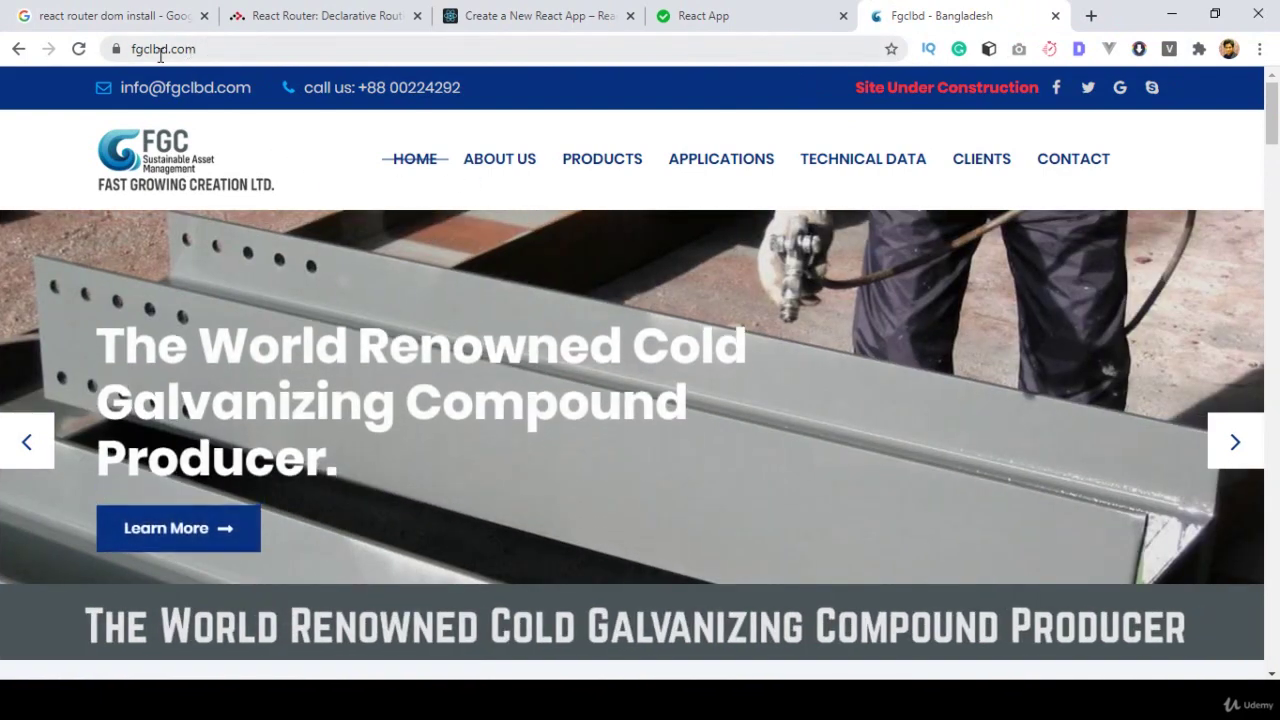
Go to fgclbd.com/cpanel and log in to cPanel with the prefilled credentials.
left_click(142, 50)
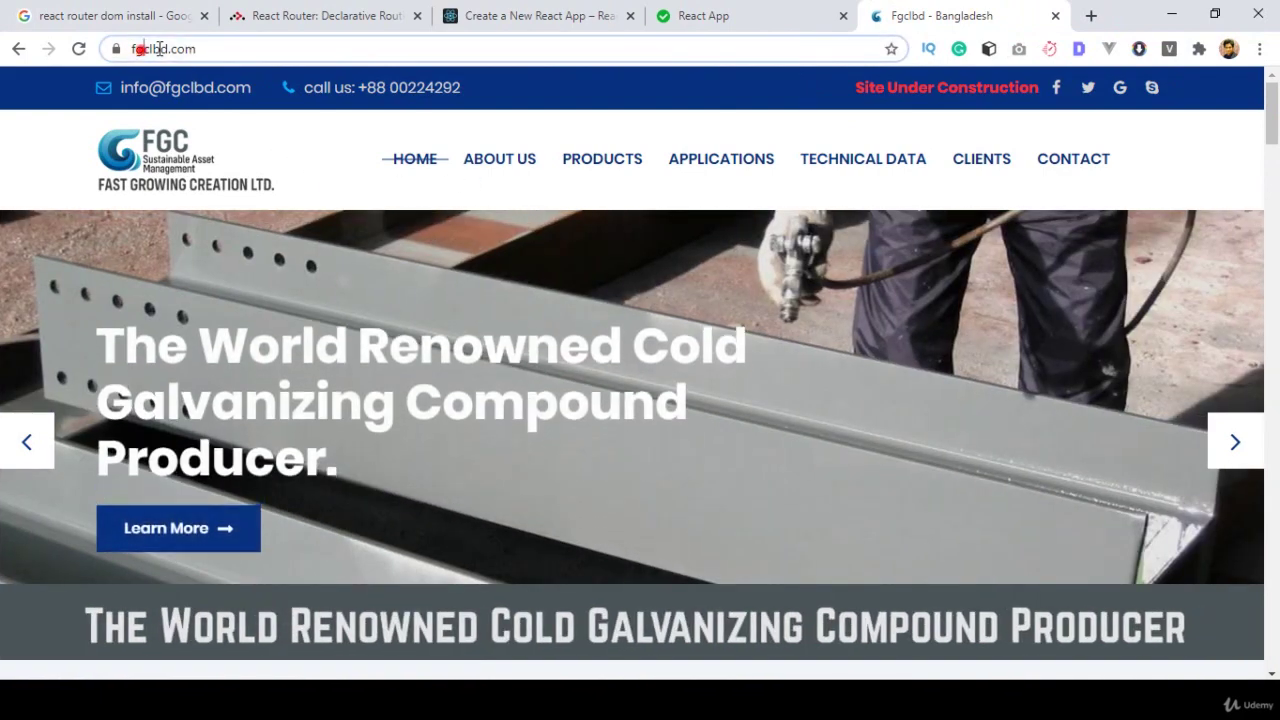
left_click(214, 50)
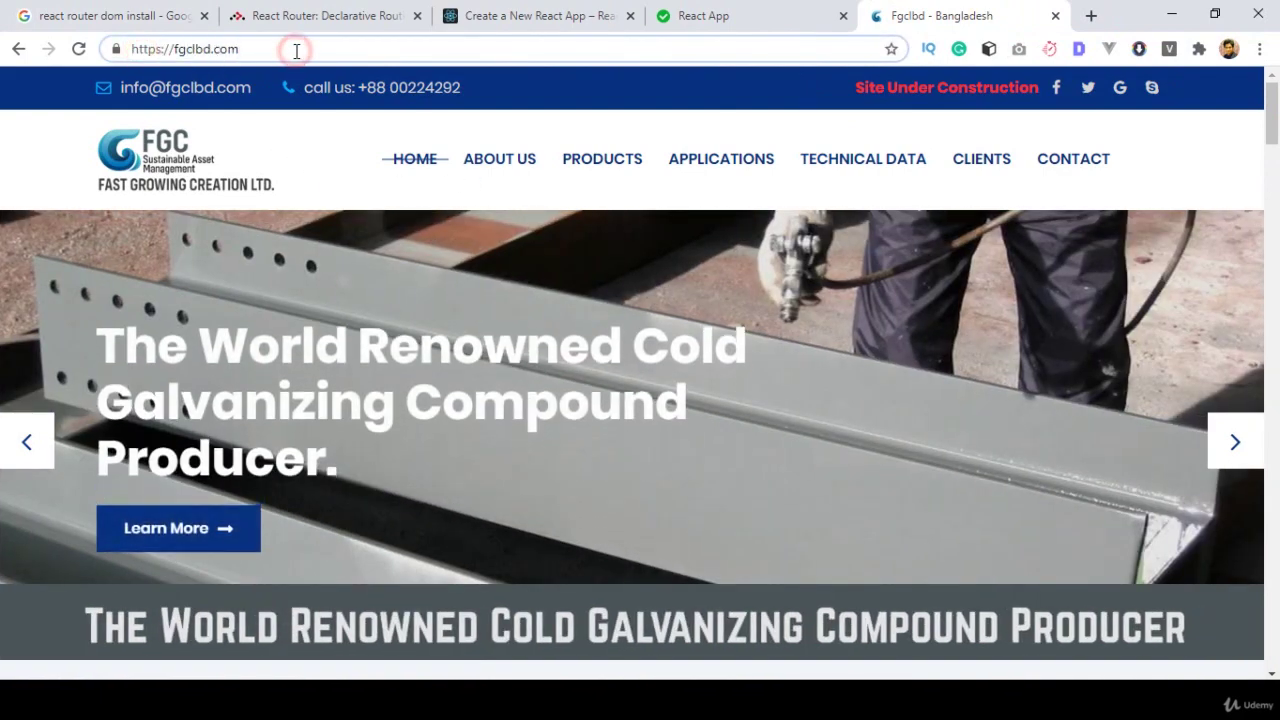
type("/cp")
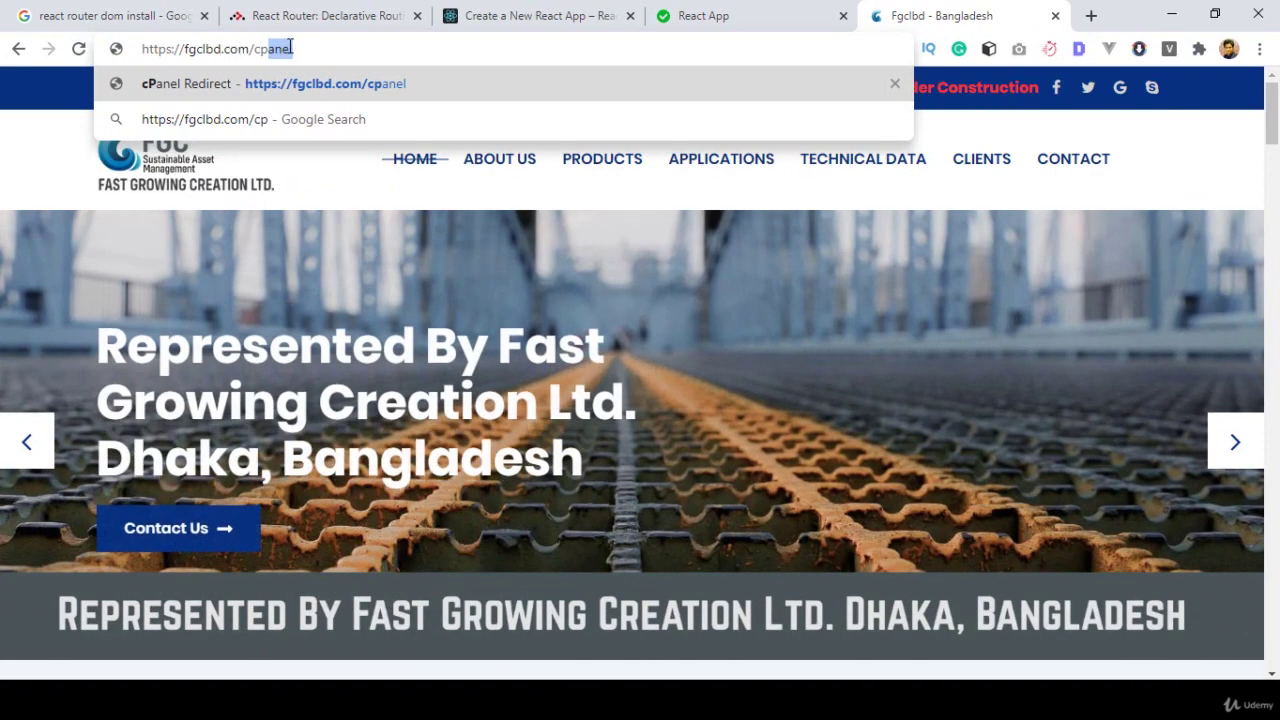
key("Return")
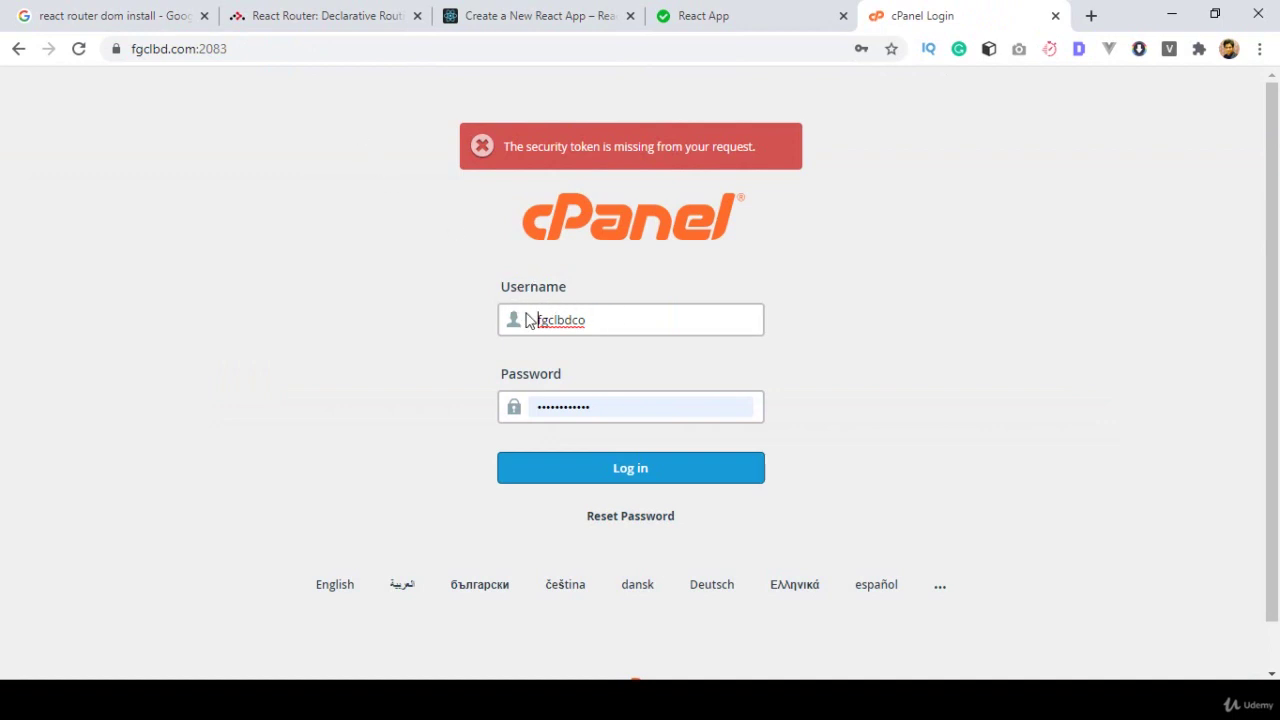
left_click(623, 466)
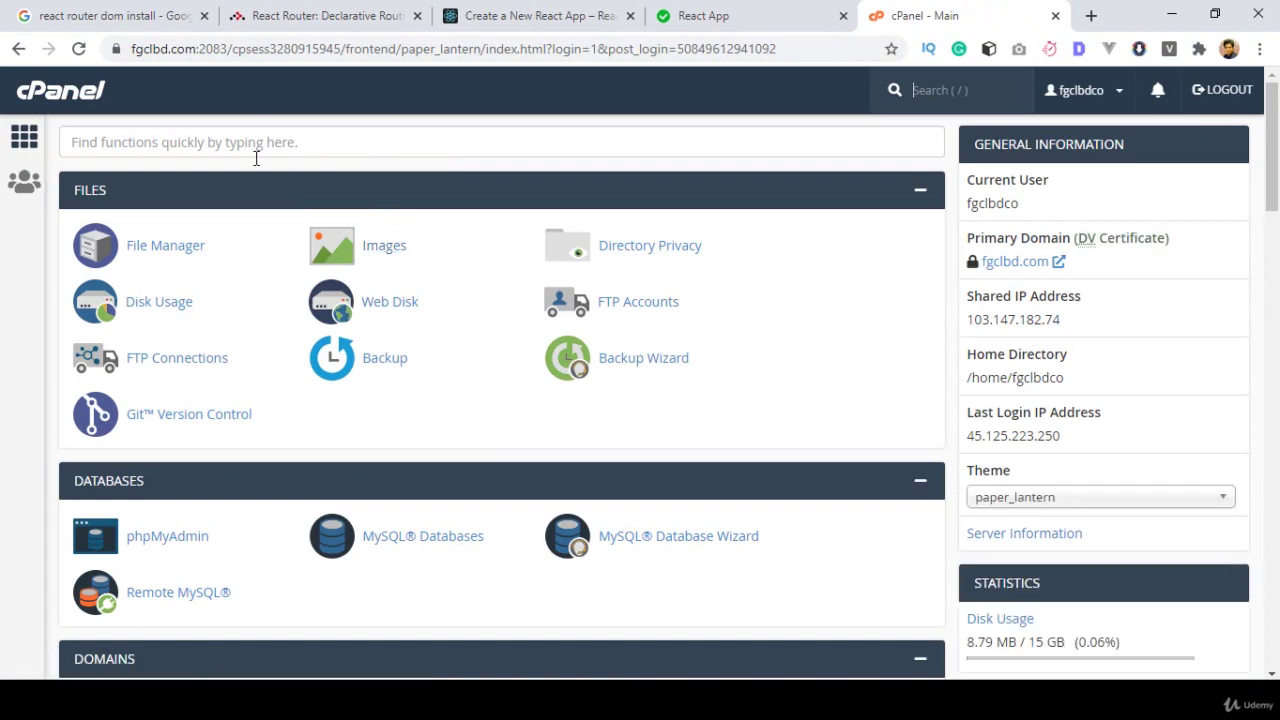
Look through the cPanel tools and open Subdomains from the Domains section in a new browser tab.
scroll(366, 244, "down", 3)
scroll(370, 245, "down", 6)
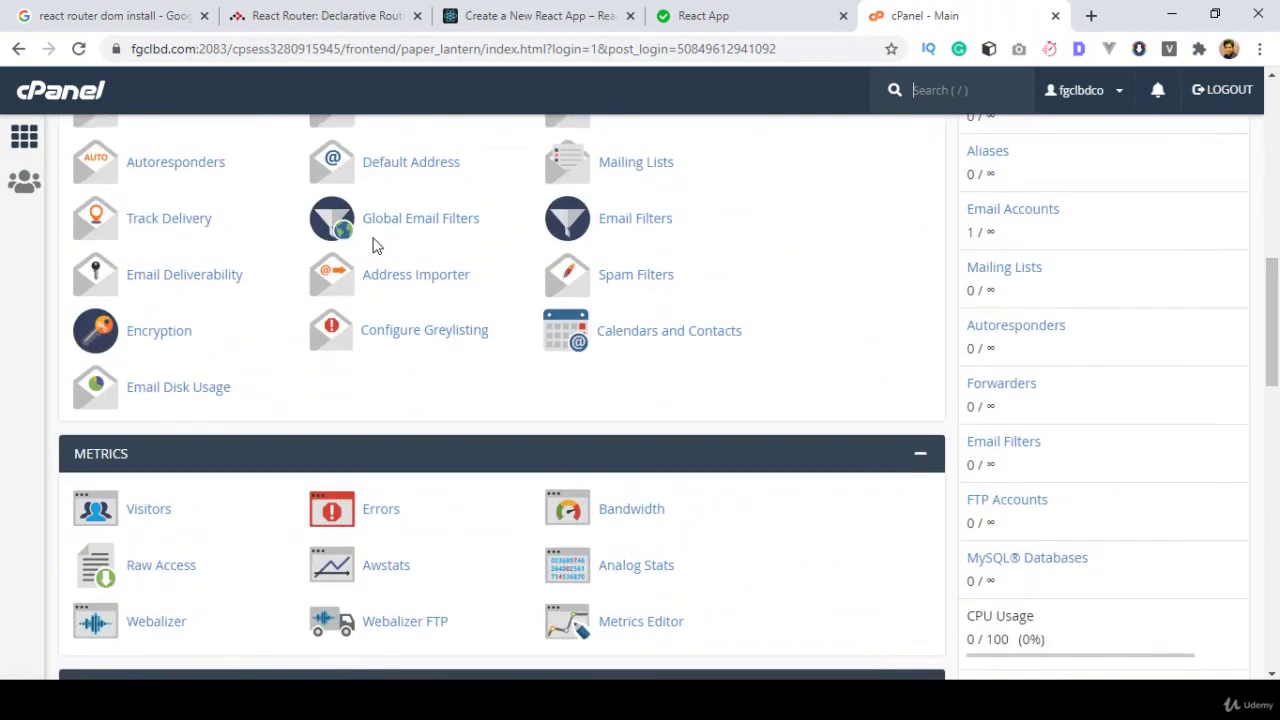
scroll(372, 245, "up", 6)
scroll(372, 245, "up", 2)
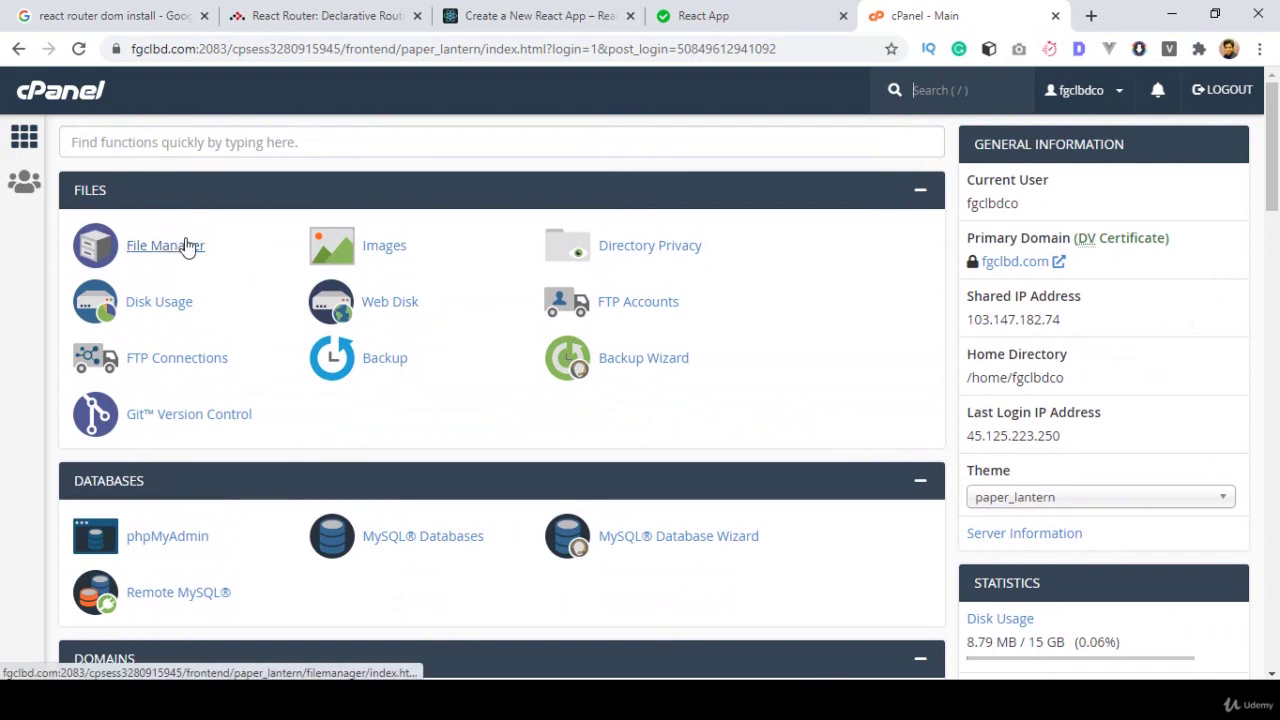
scroll(188, 252, "down", 3)
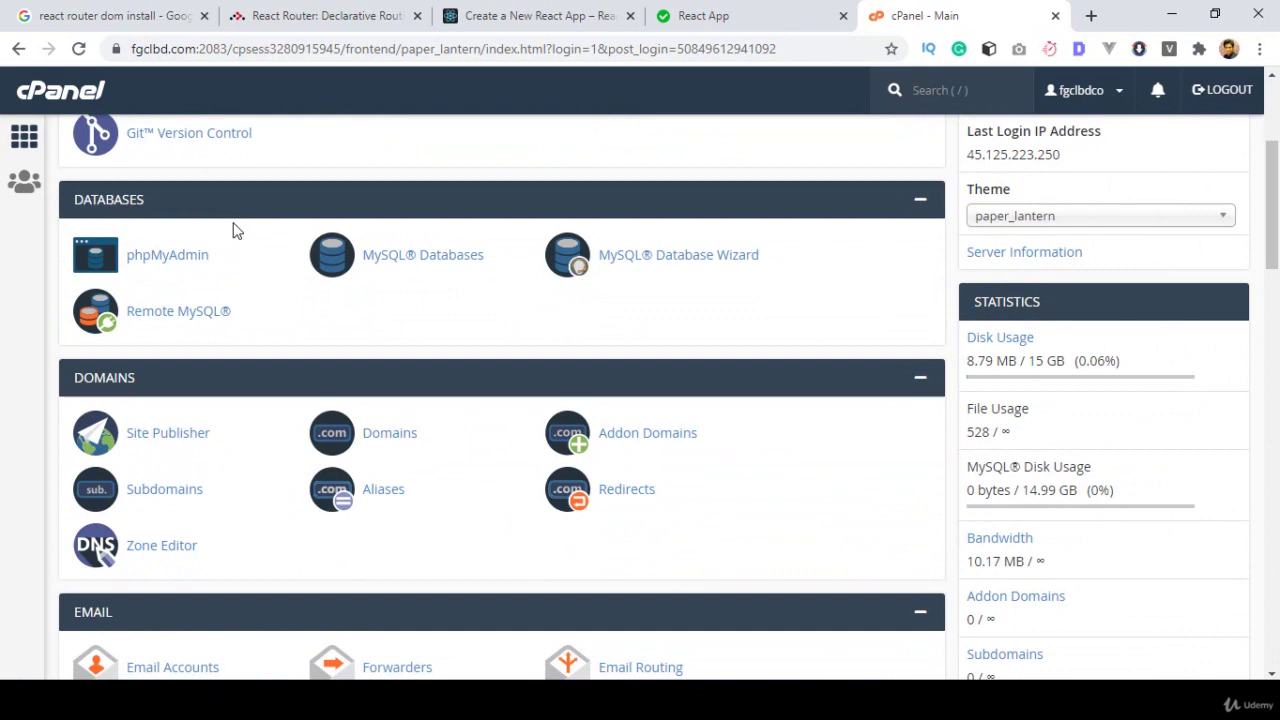
scroll(232, 230, "down", 1)
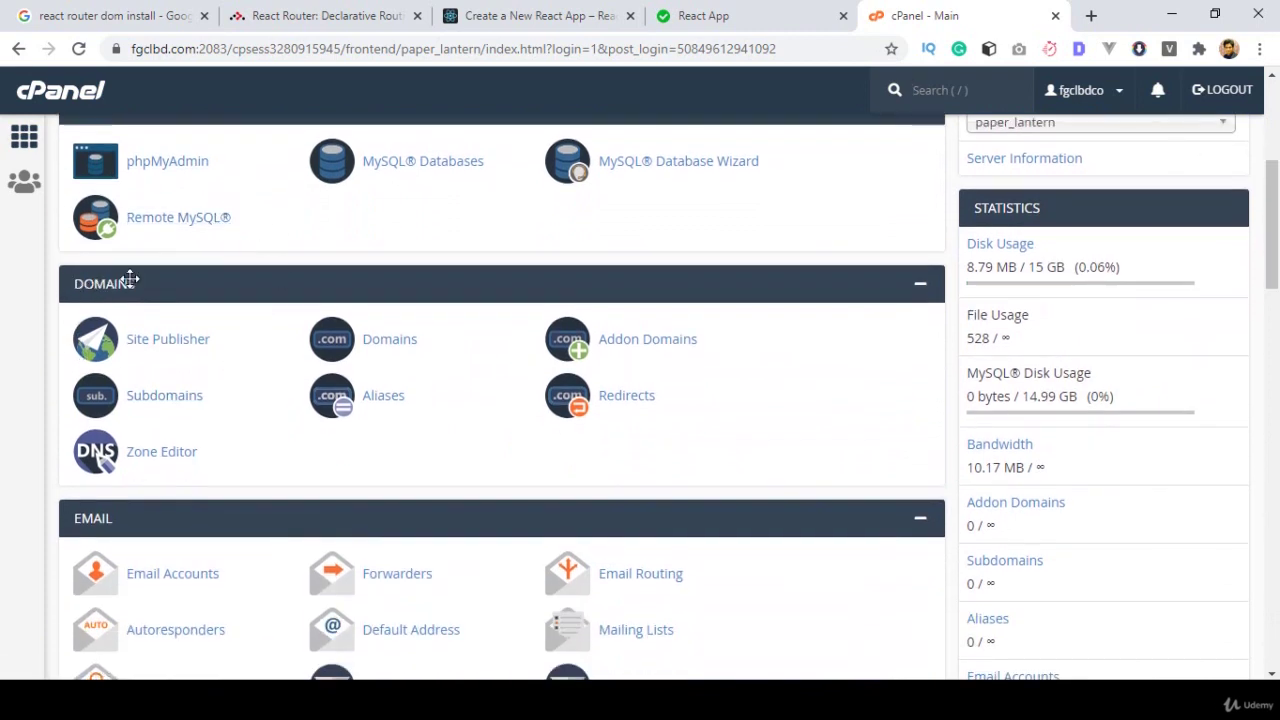
right_click(156, 402)
left_click(199, 411)
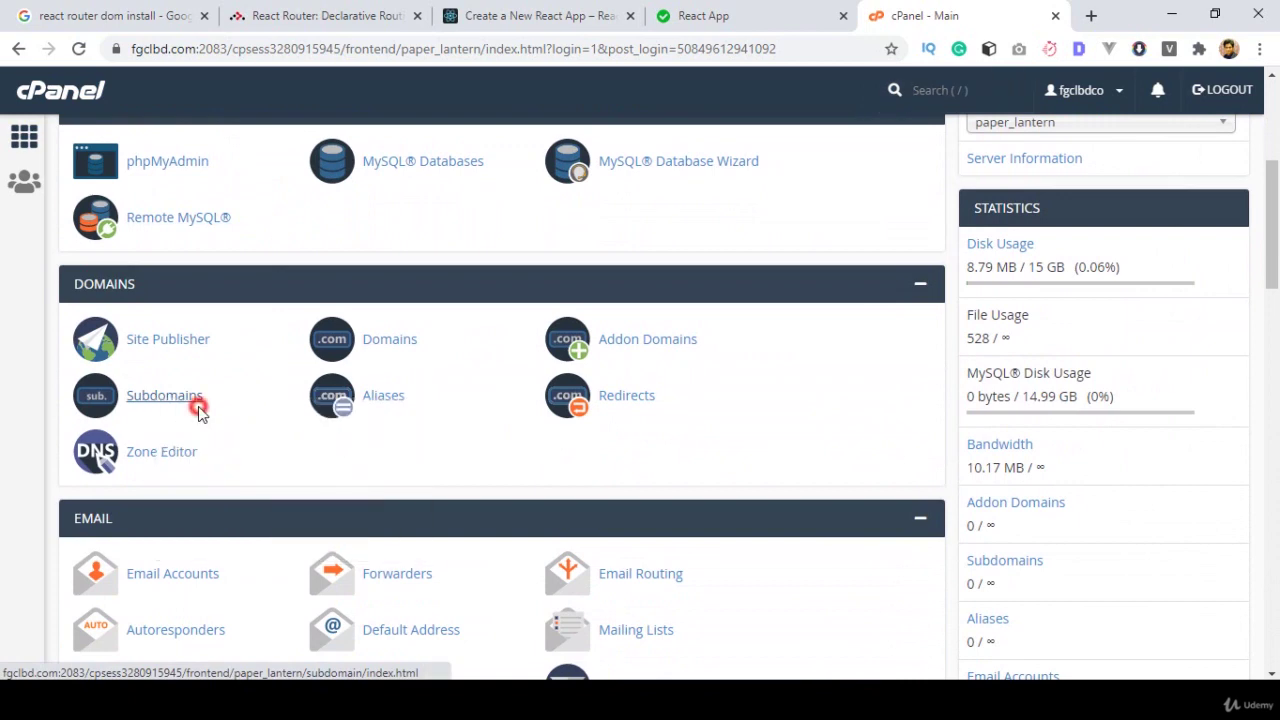
left_click(966, 10)
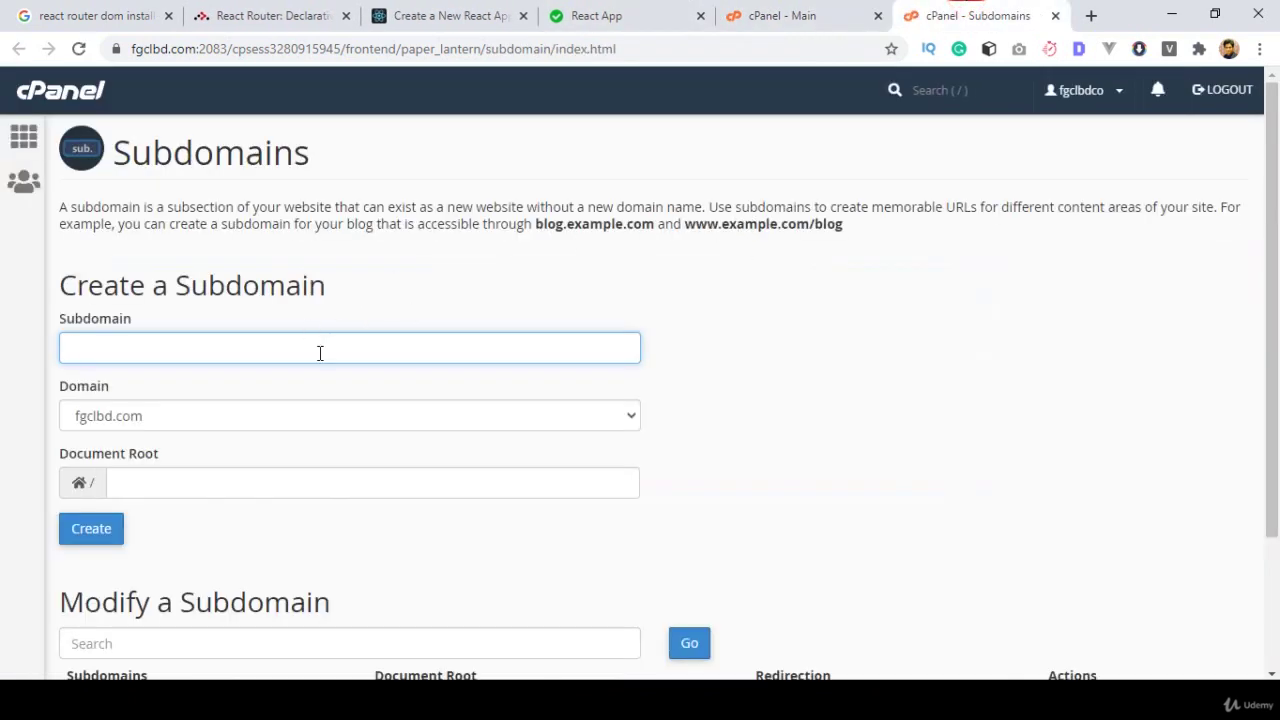
Create the subdomain convert on fgclbd.com with the document root convert.fgclbd.com.
left_click(319, 345)
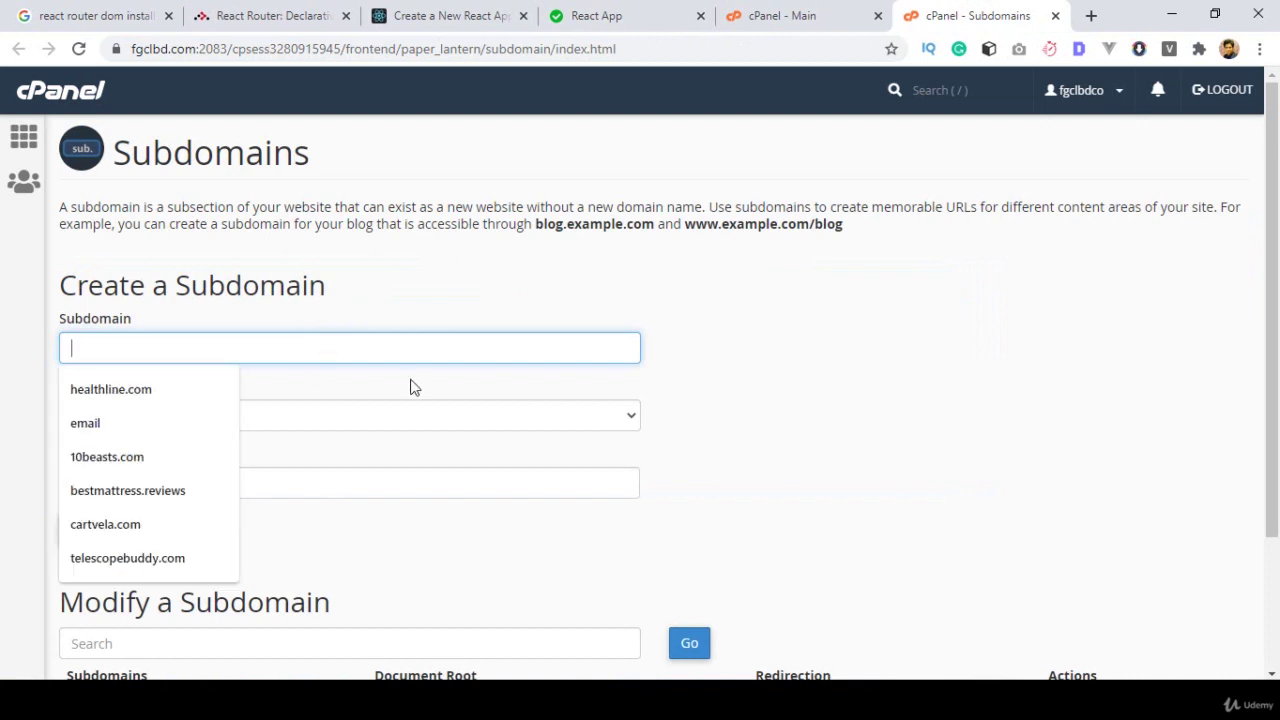
type("convert")
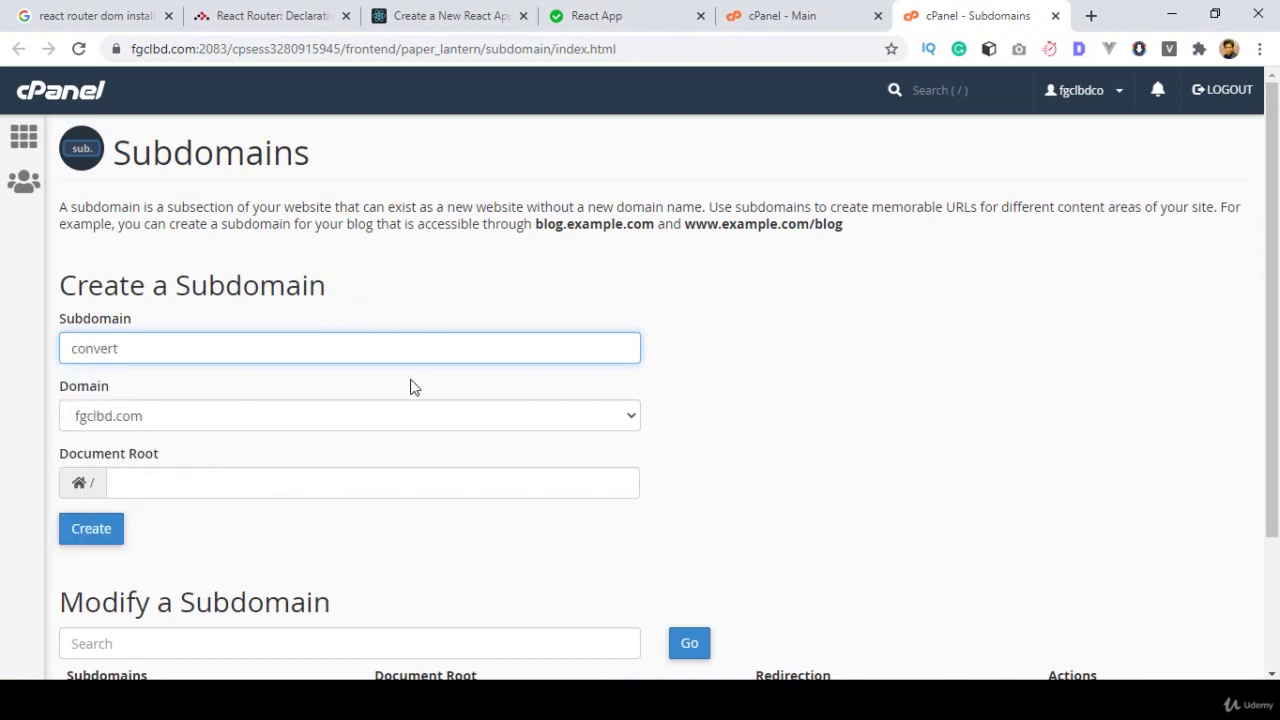
left_click(732, 340)
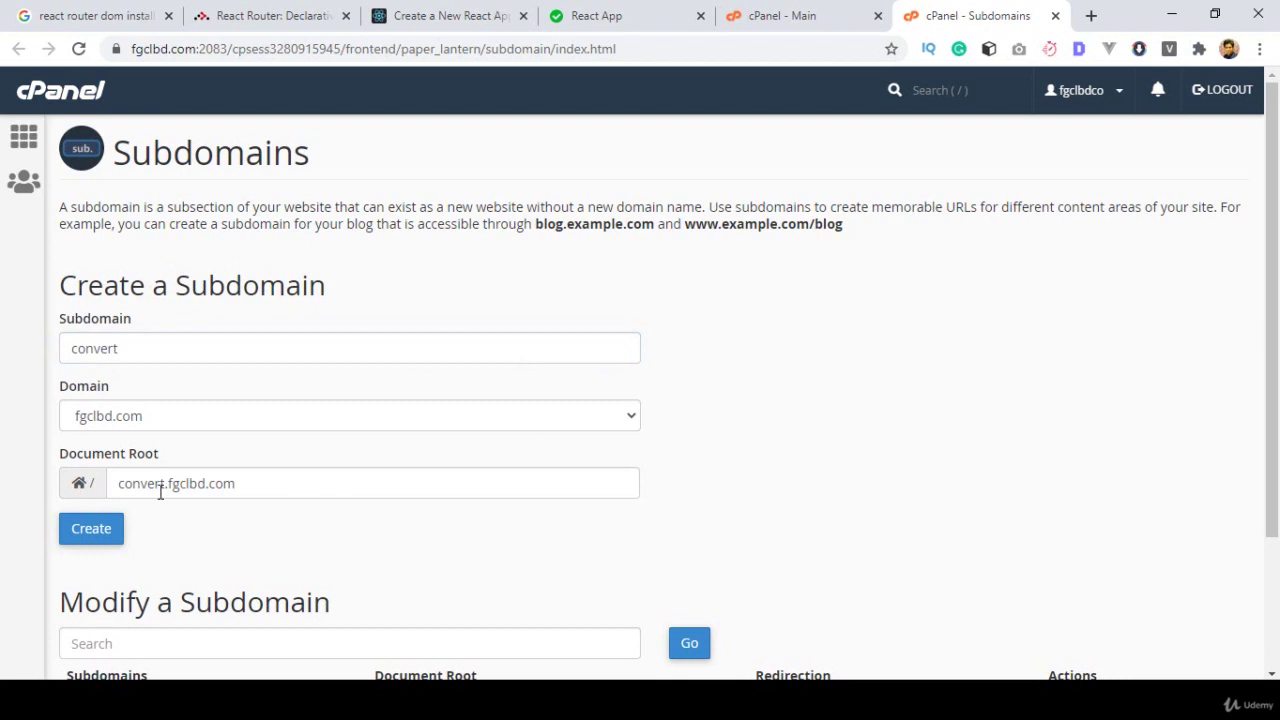
left_click_drag(241, 484, 110, 485)
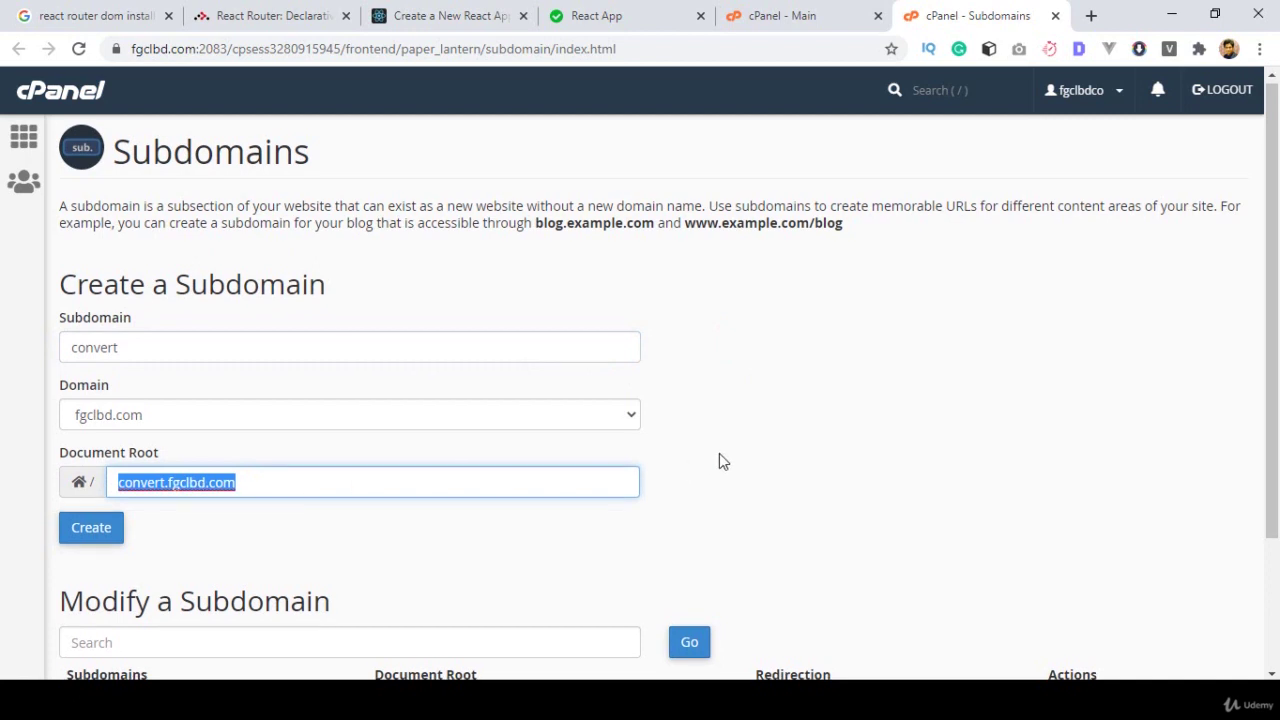
scroll(719, 453, "down", 2)
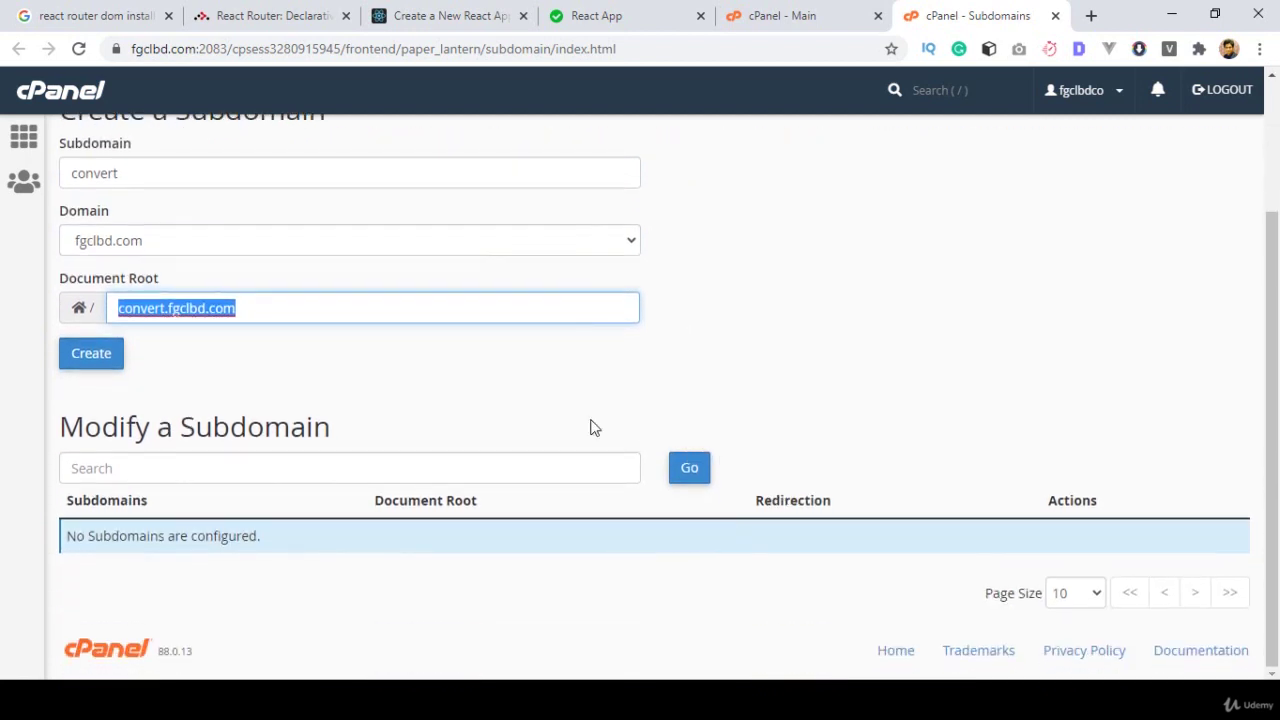
left_click(241, 338)
left_click(74, 354)
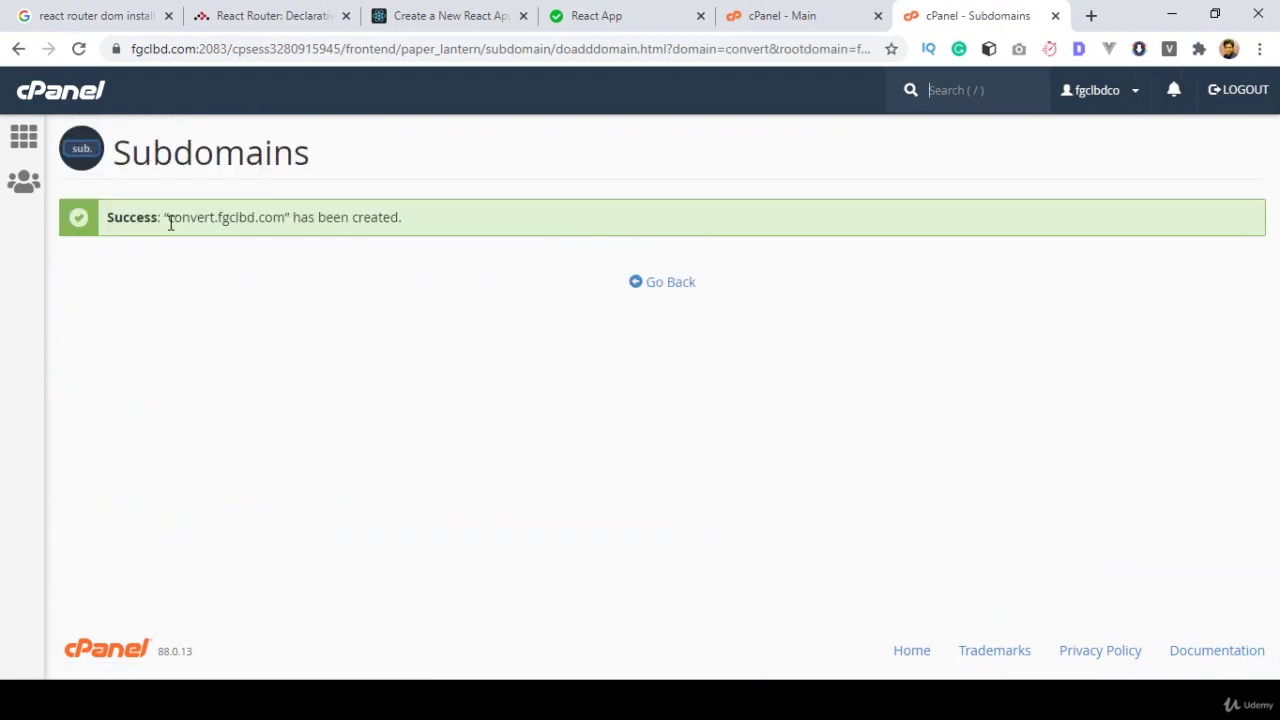
Copy the new subdomain address convert.fgclbd.com into the list.txt notes in Notepad, below the Footer code.
left_click_drag(170, 223, 292, 211)
key("ctrl+c")
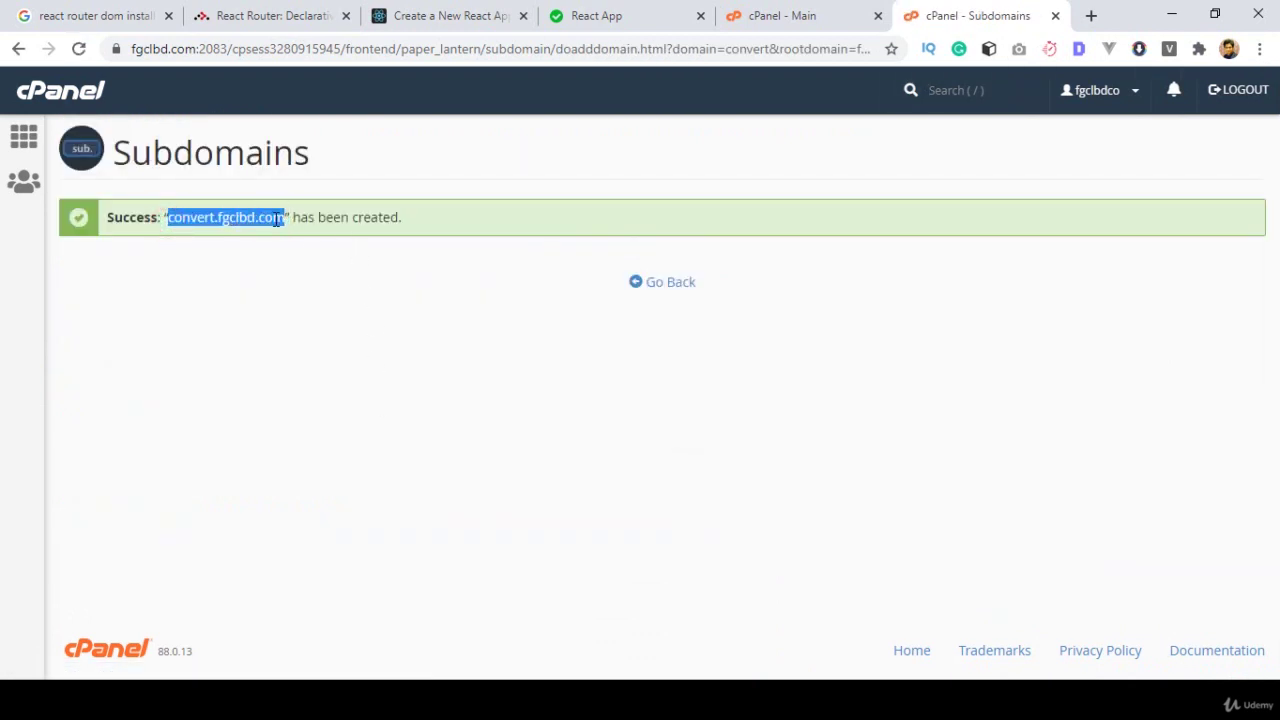
left_click(566, 690)
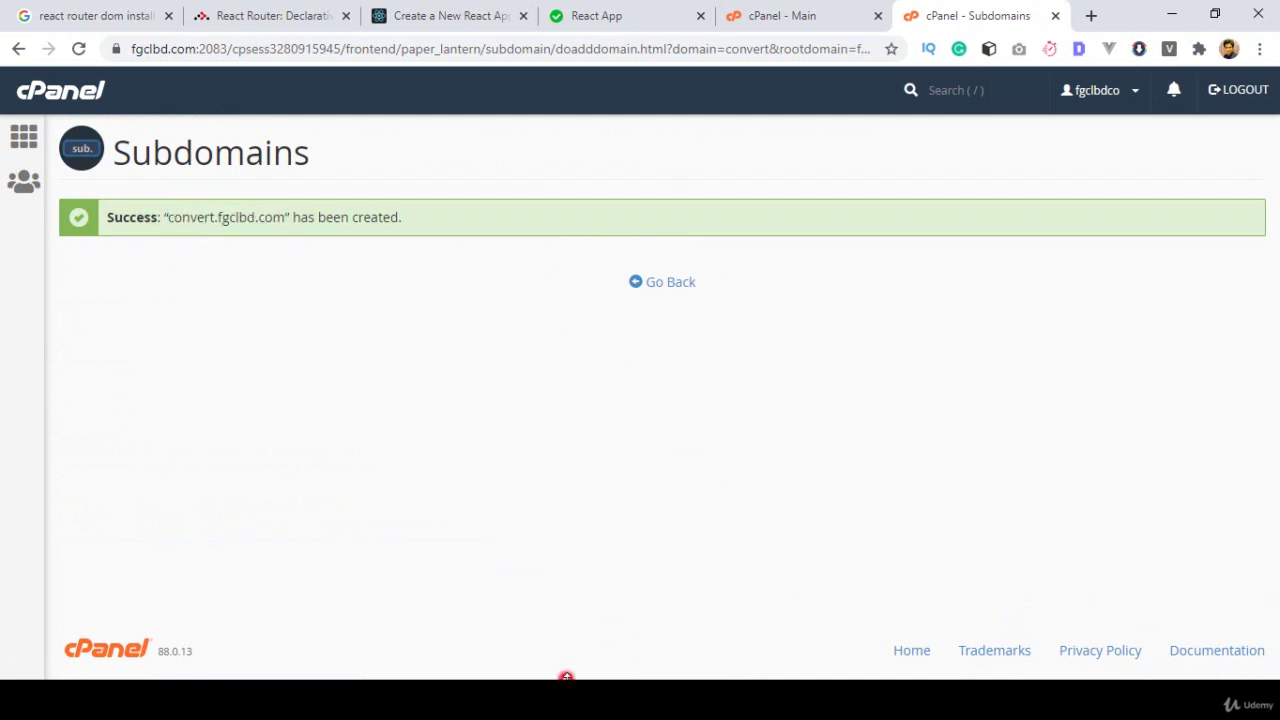
left_click(454, 447)
scroll(462, 464, "down", 3)
left_click(406, 416)
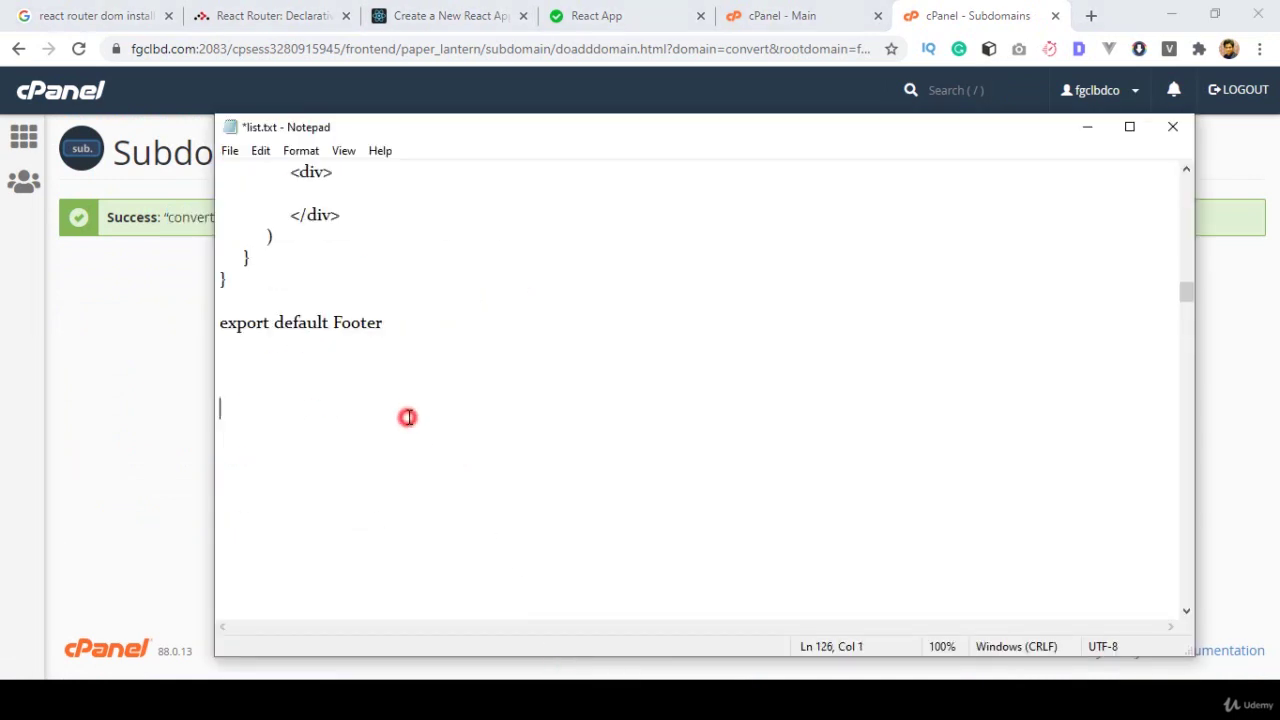
key("ctrl+v")
left_click_drag(396, 410, 260, 407)
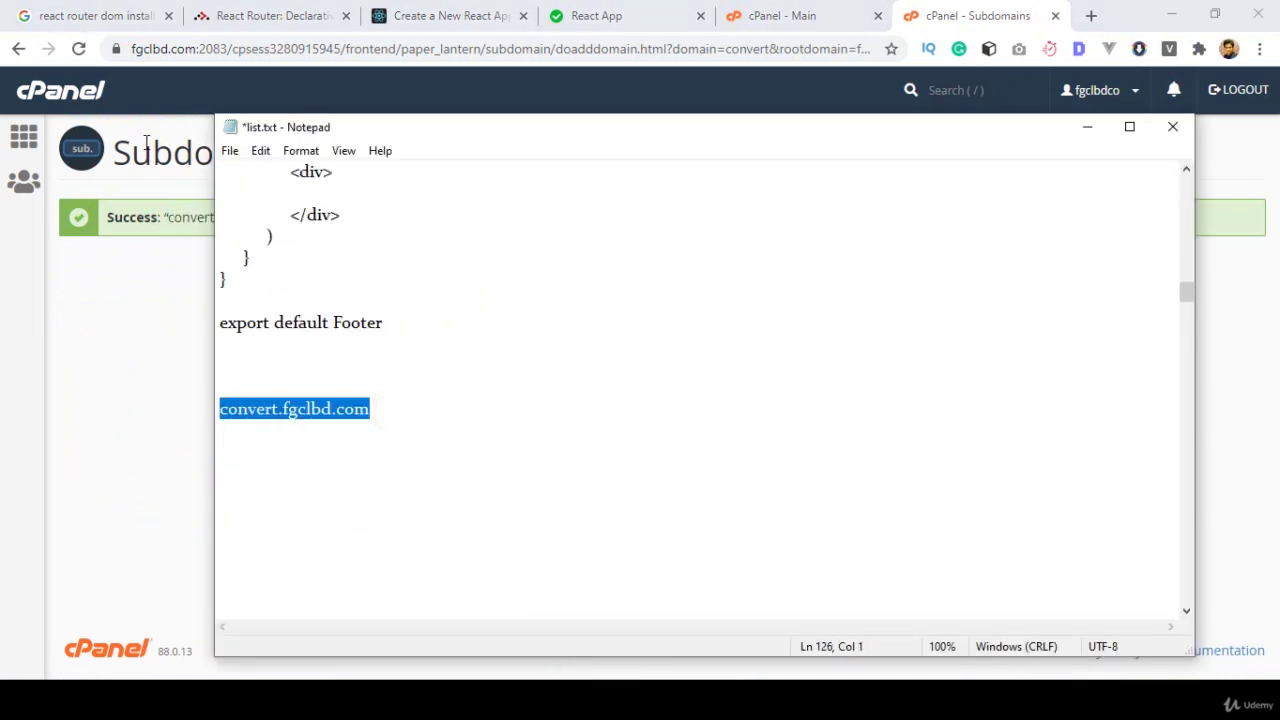
left_click(165, 347)
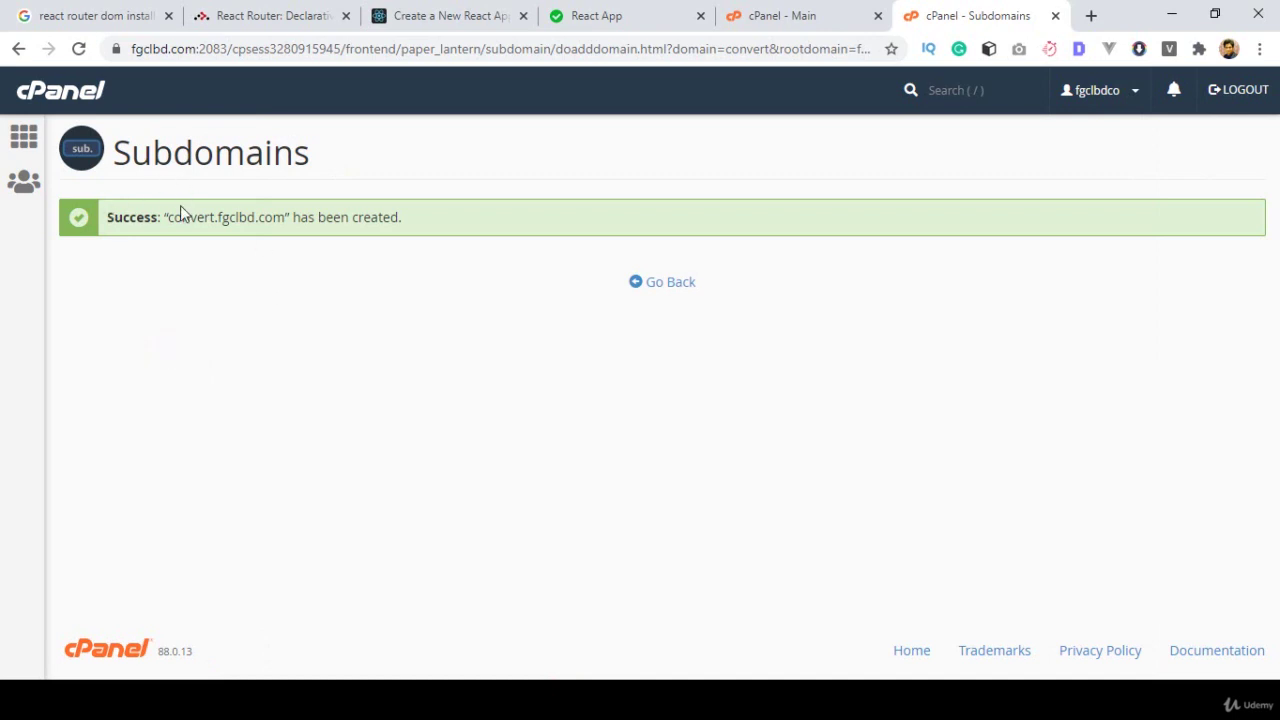
Return to the subdomain list and open the document root folder of convert.fgclbd.com.
left_click(663, 282)
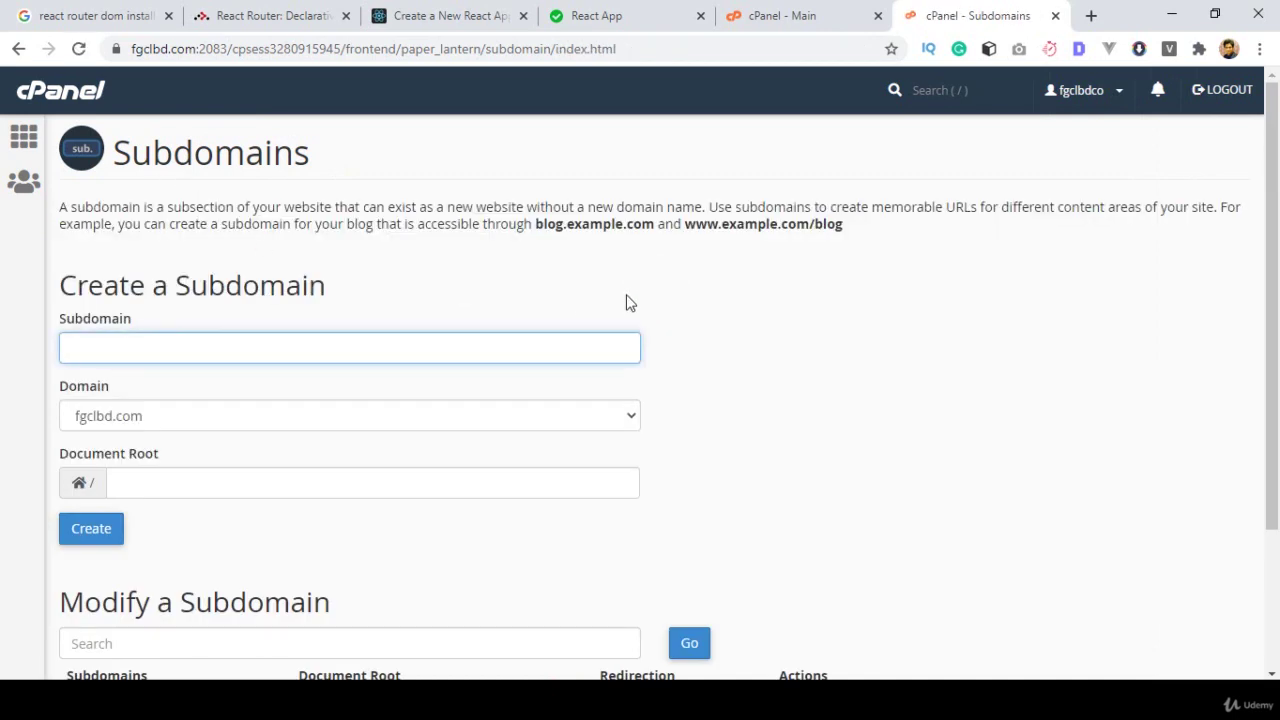
scroll(626, 302, "down", 2)
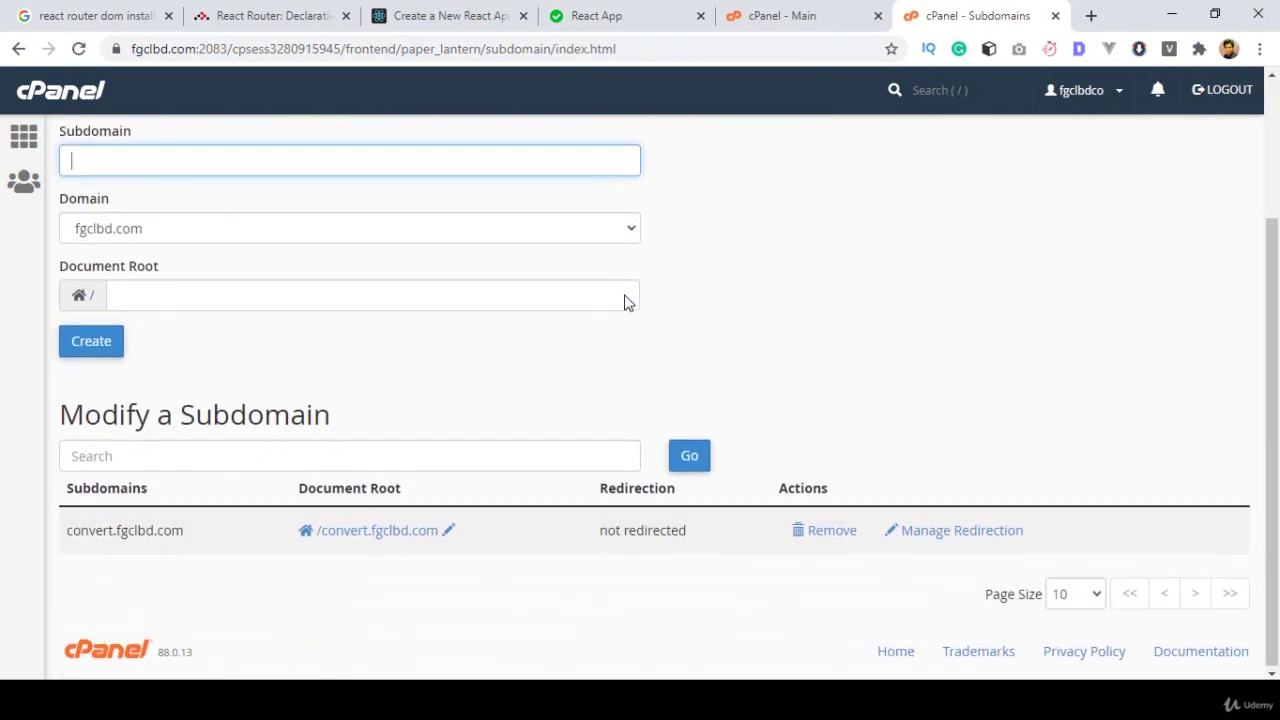
left_click(356, 534)
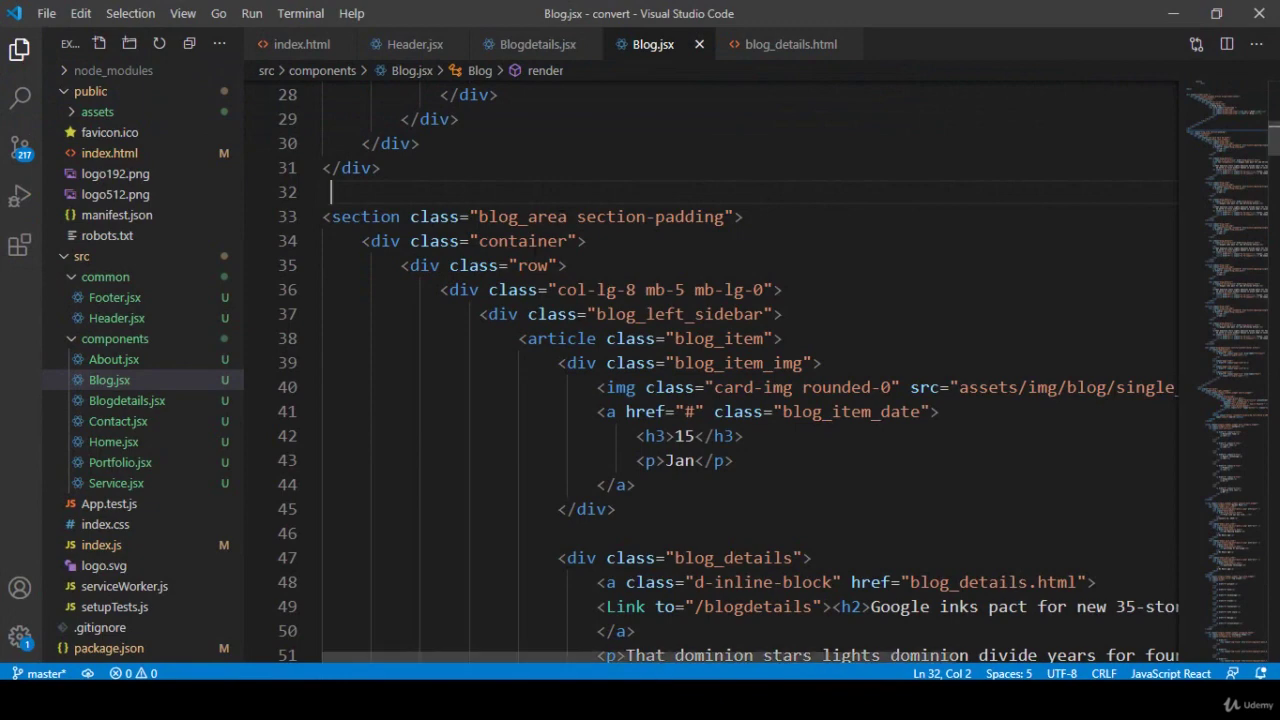
Close all the open editor files, including Blog.jsx, blog_details.html, Header.jsx and index.html.
left_click(699, 44)
left_click(589, 44)
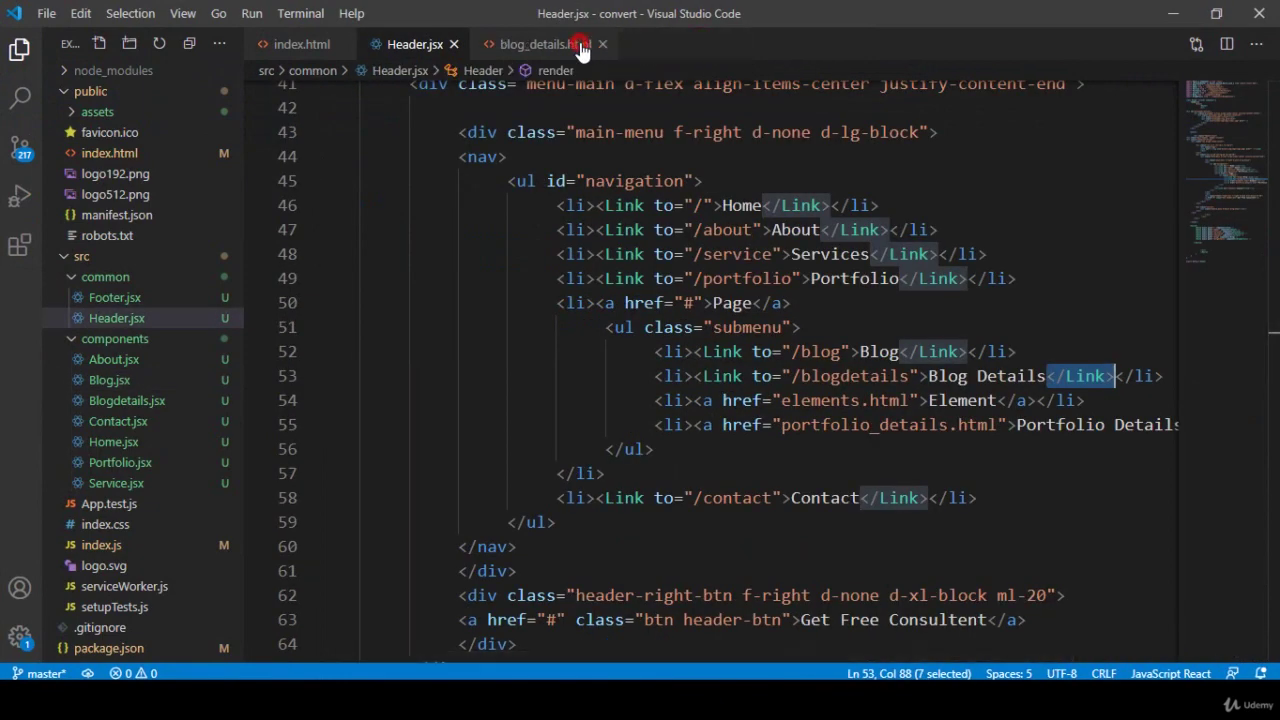
left_click(598, 44)
left_click(606, 44)
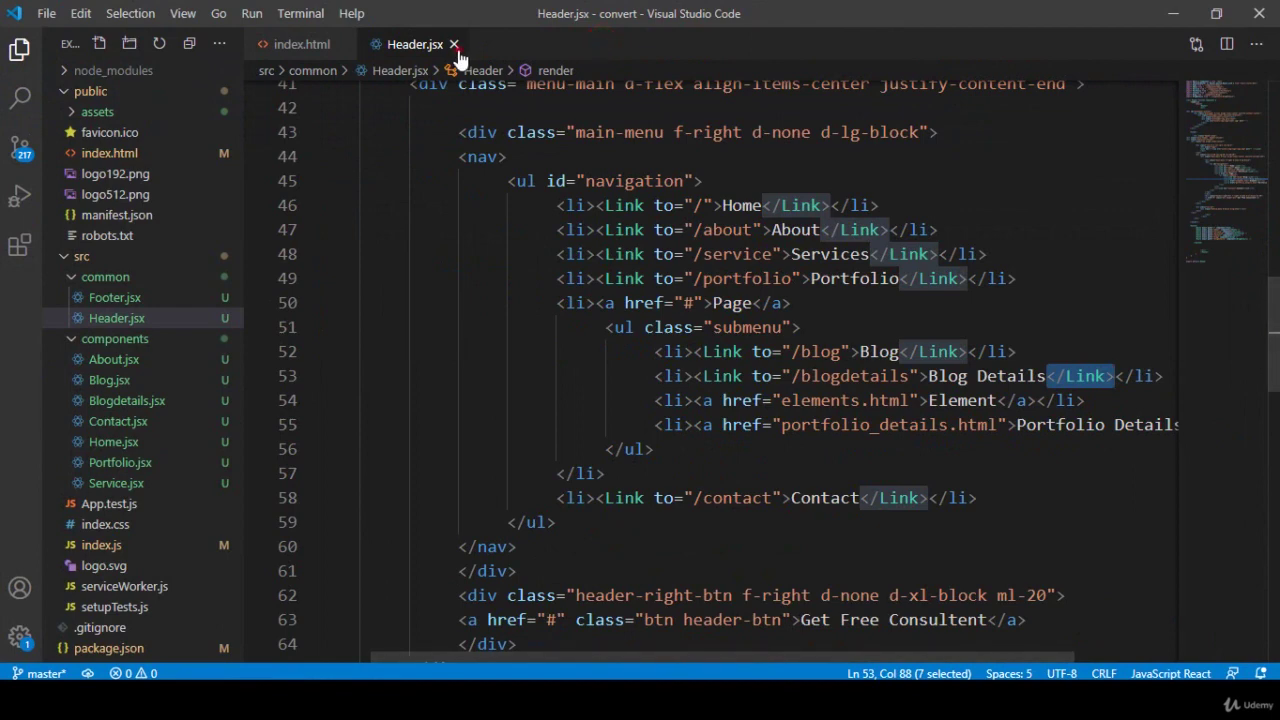
left_click(453, 44)
left_click(342, 44)
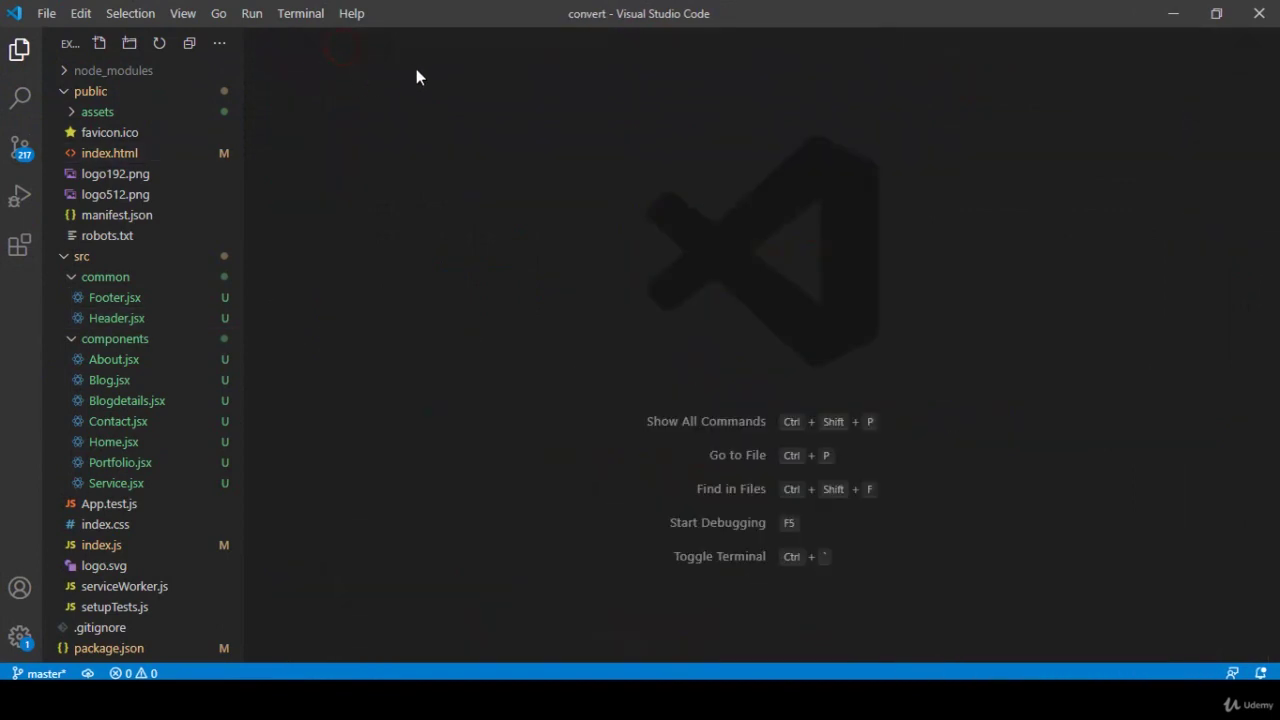
Open package.json, duplicate the version line directly below itself, and rename the copy's key to homepage.
left_click(102, 92)
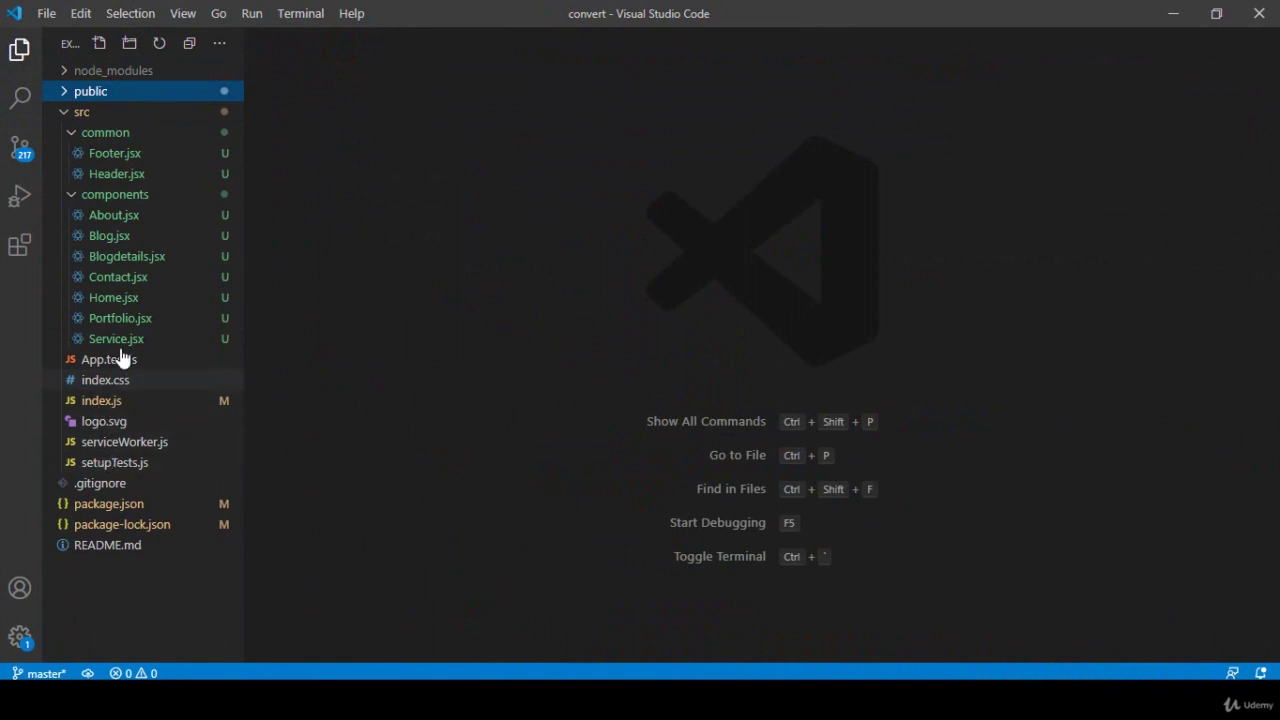
left_click(112, 505)
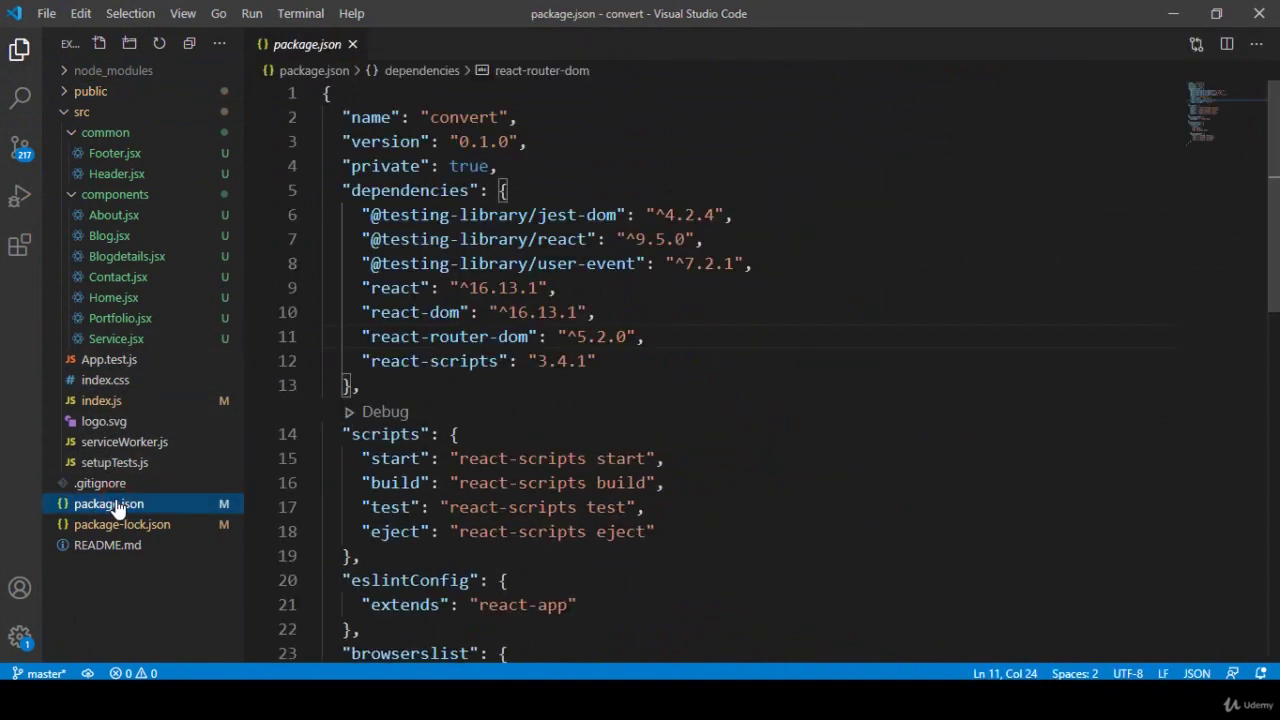
left_click_drag(538, 141, 334, 141)
key("ctrl+c")
left_click(560, 141)
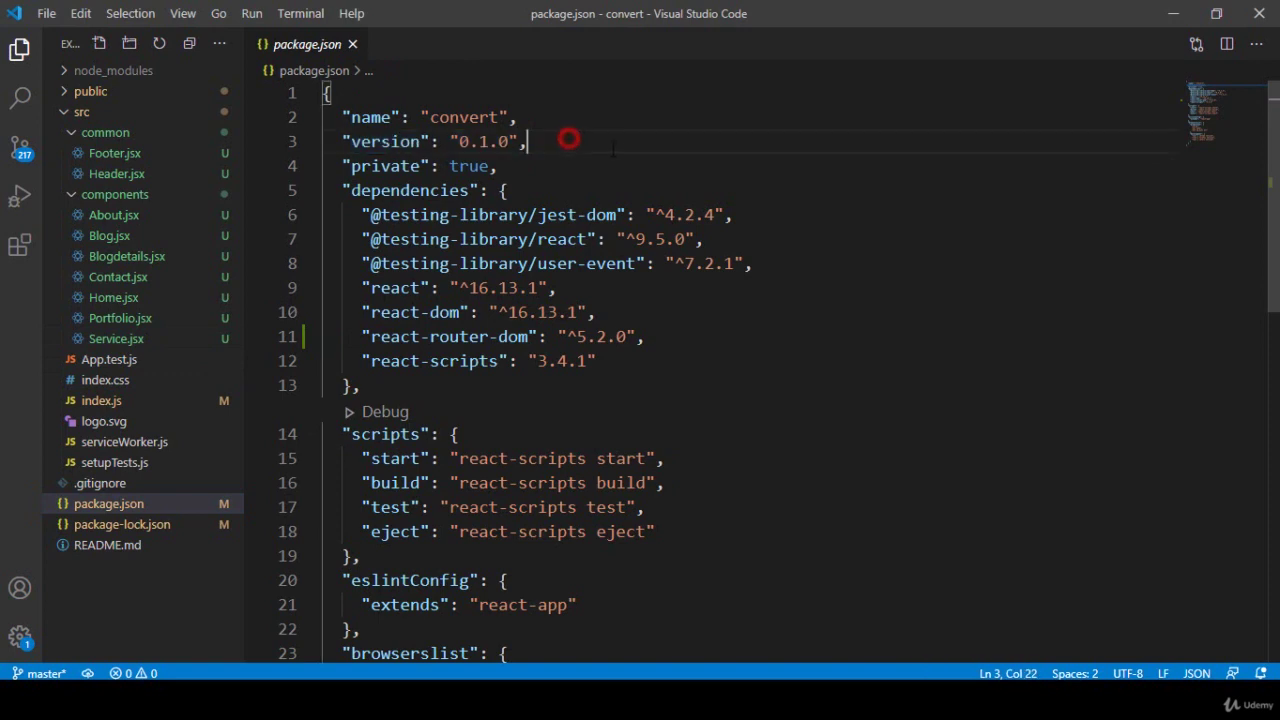
key("Return")
key("ctrl+v")
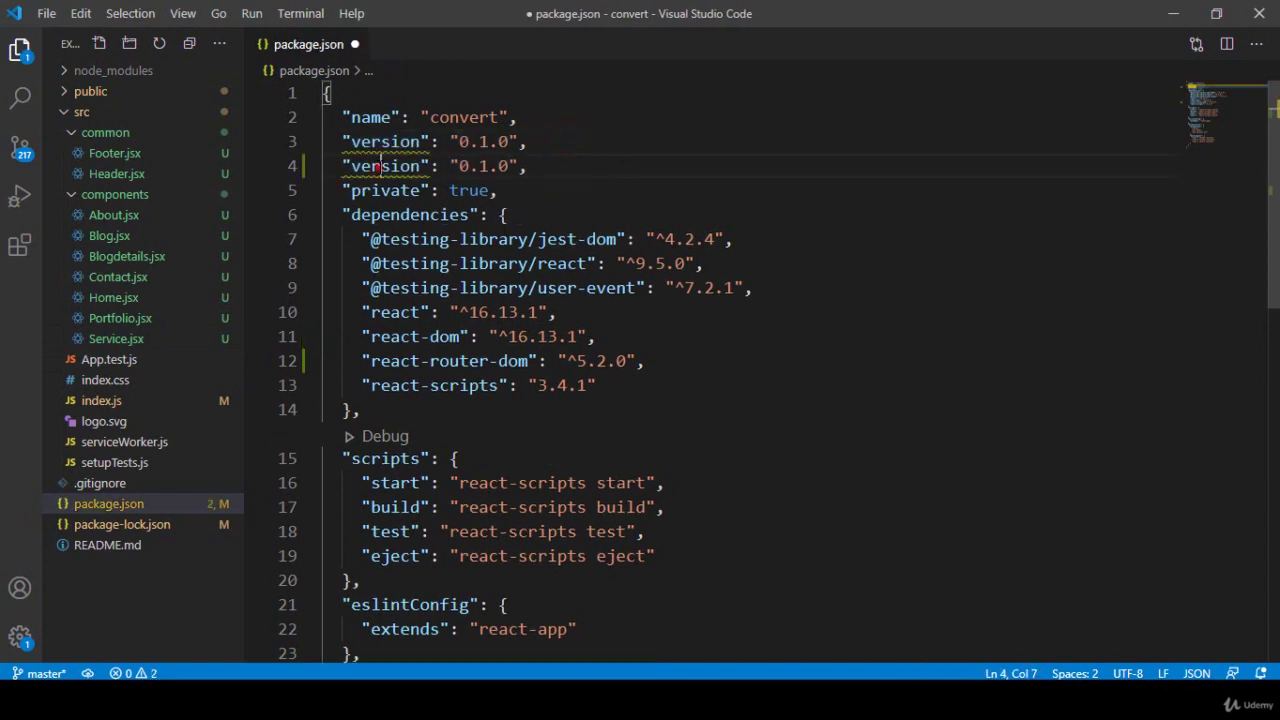
double_click(395, 166)
type("homepage")
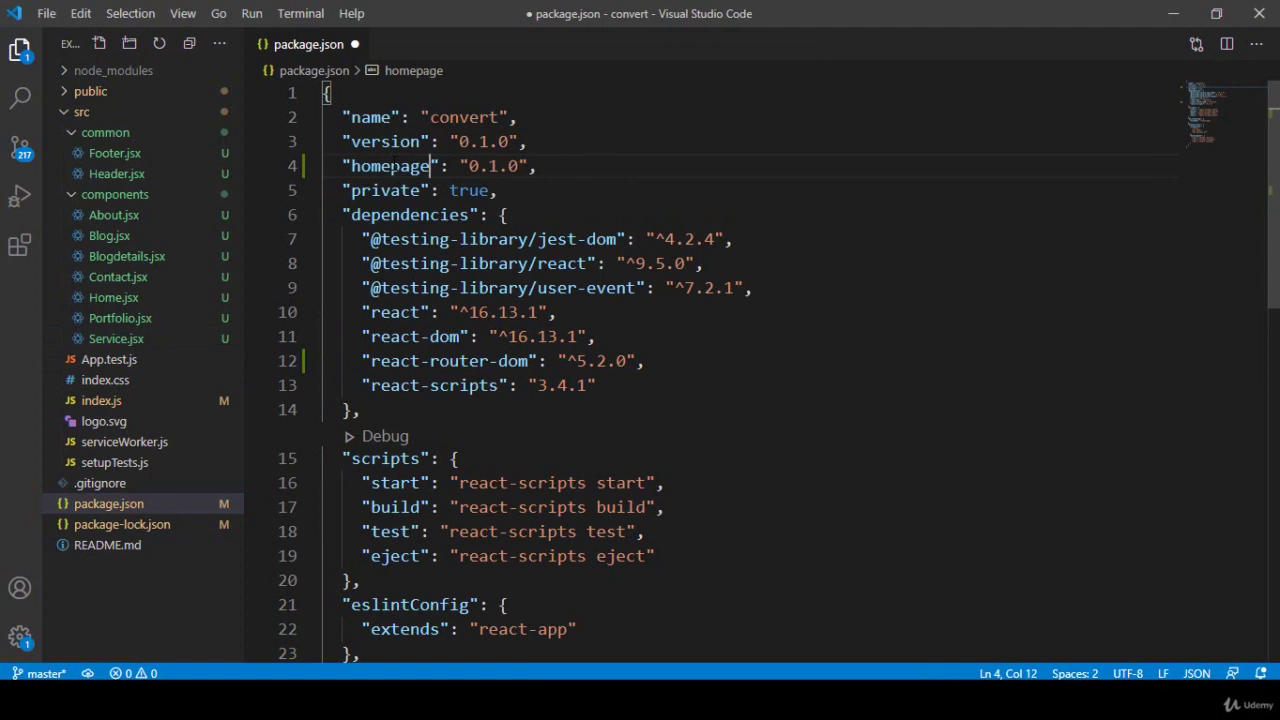
left_click_drag(467, 166, 519, 166)
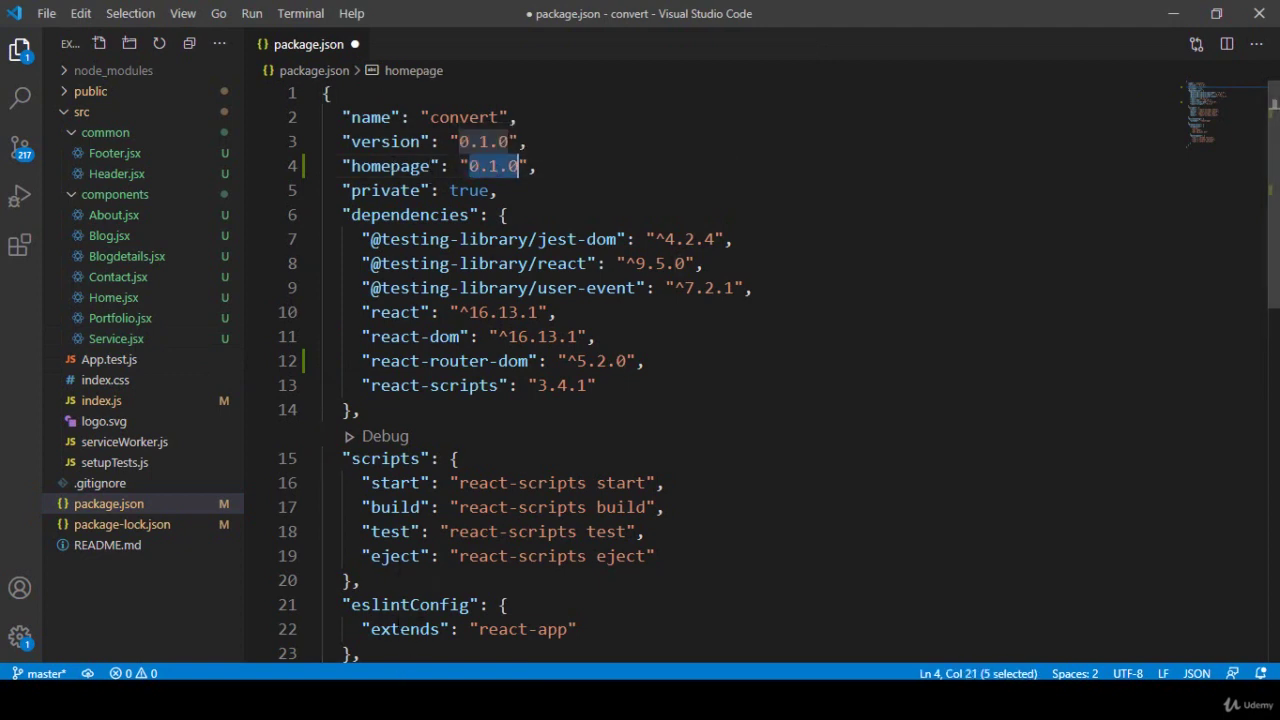
key("alt+Tab")
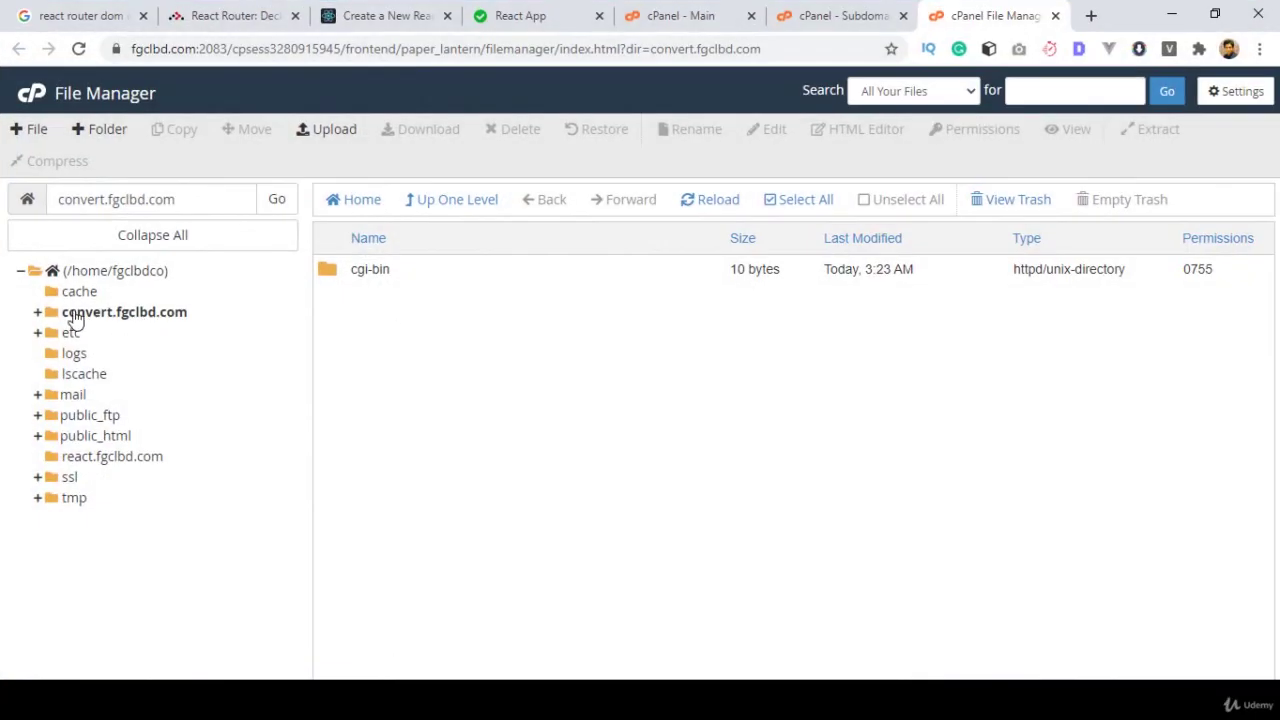
key("alt+Tab")
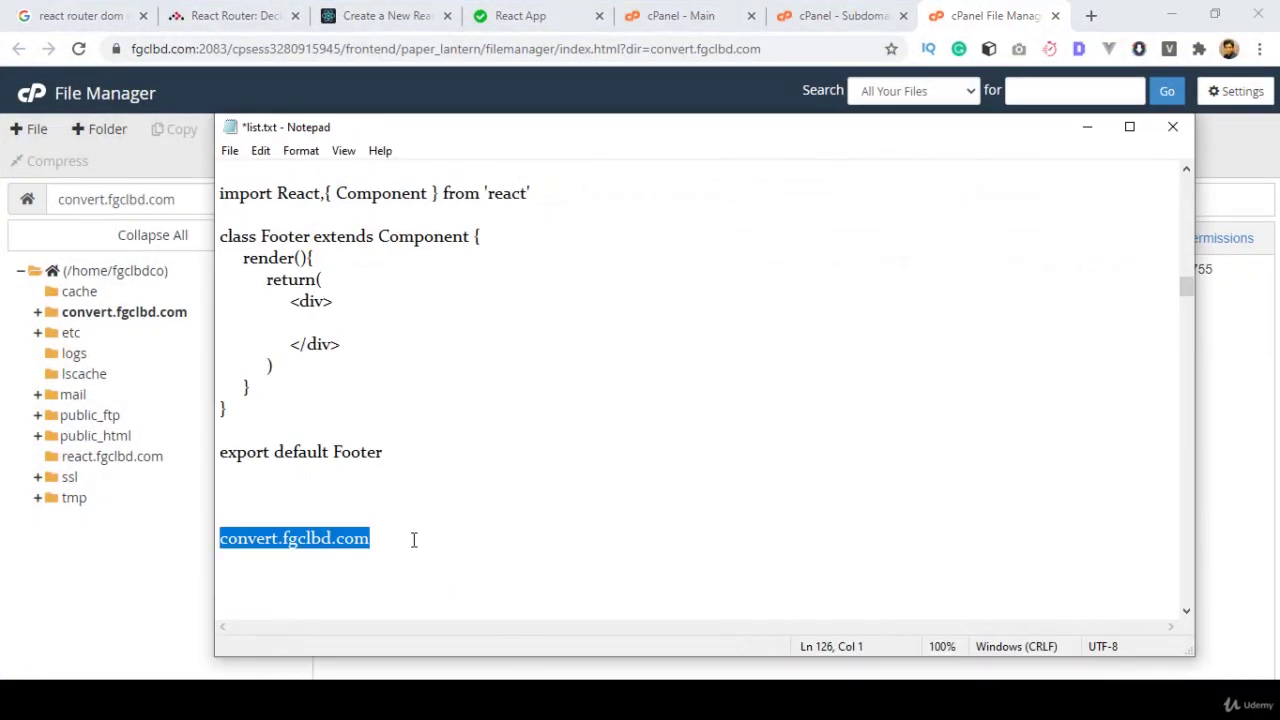
left_click_drag(413, 540, 195, 537)
key("alt+Tab")
left_click_drag(133, 48, 240, 48)
key("ctrl+c")
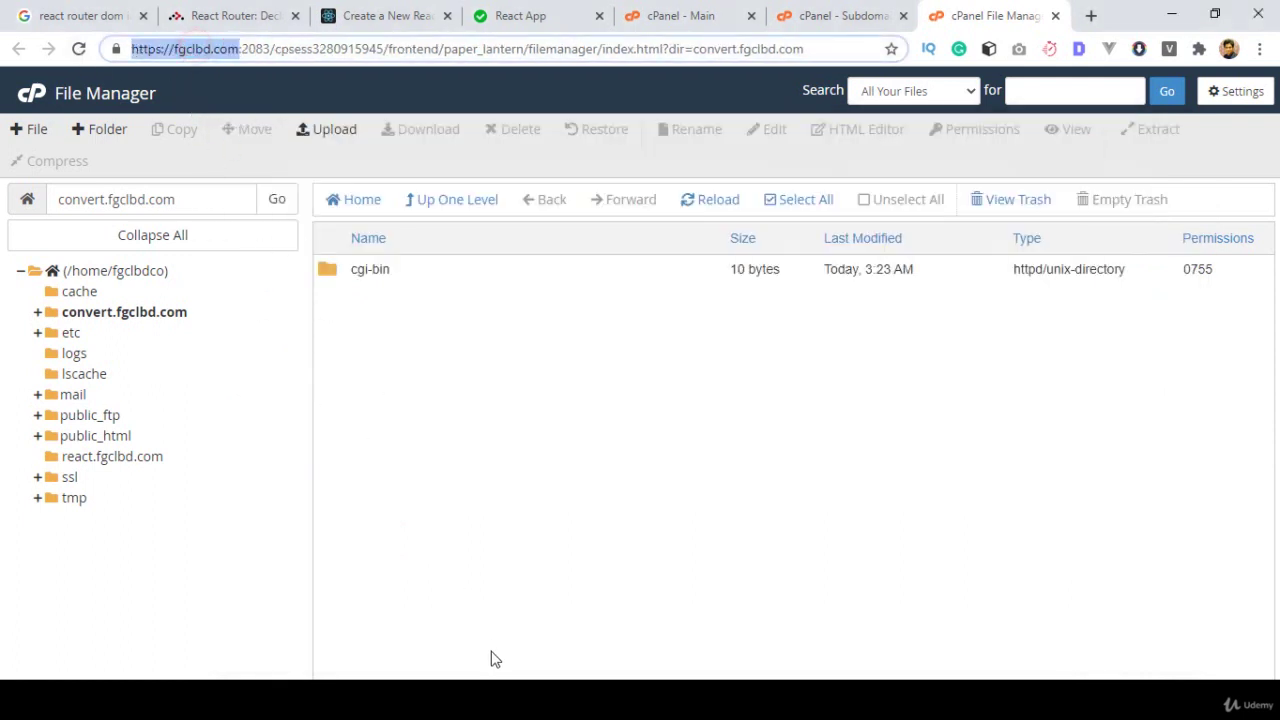
key("alt+Tab")
left_click(474, 517)
key("ctrl+v")
type("/")
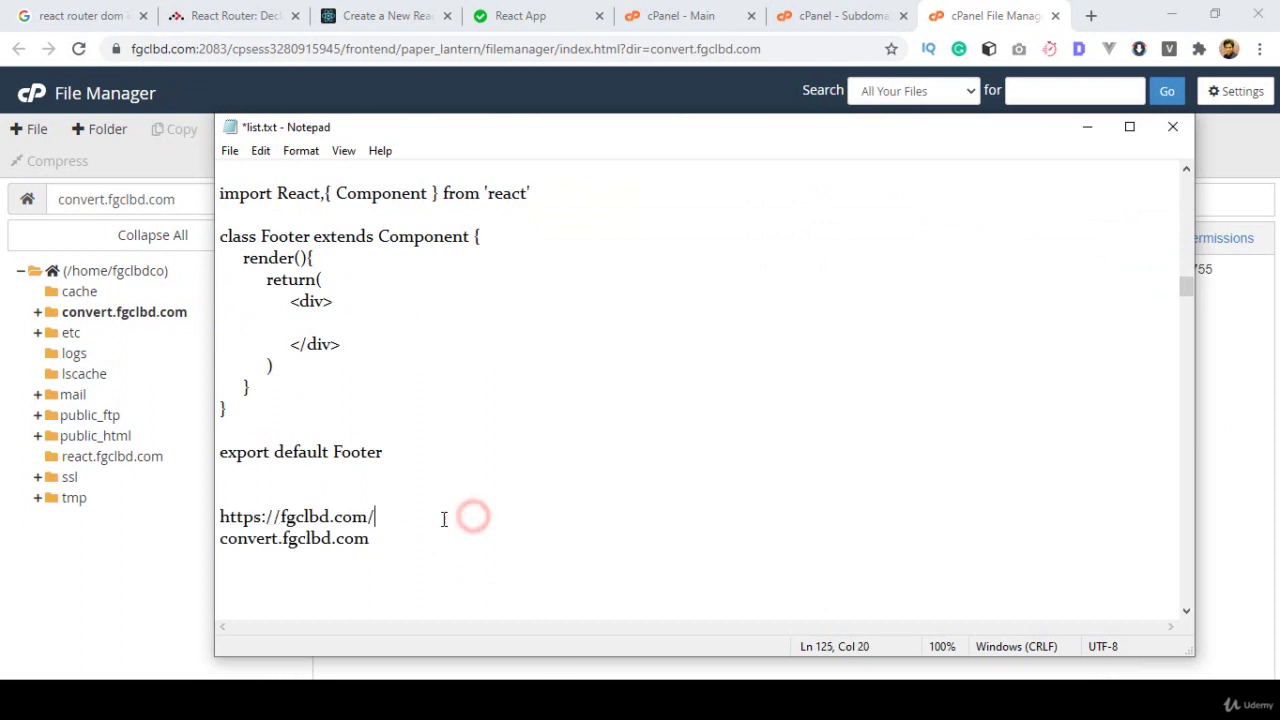
left_click_drag(227, 518, 219, 518)
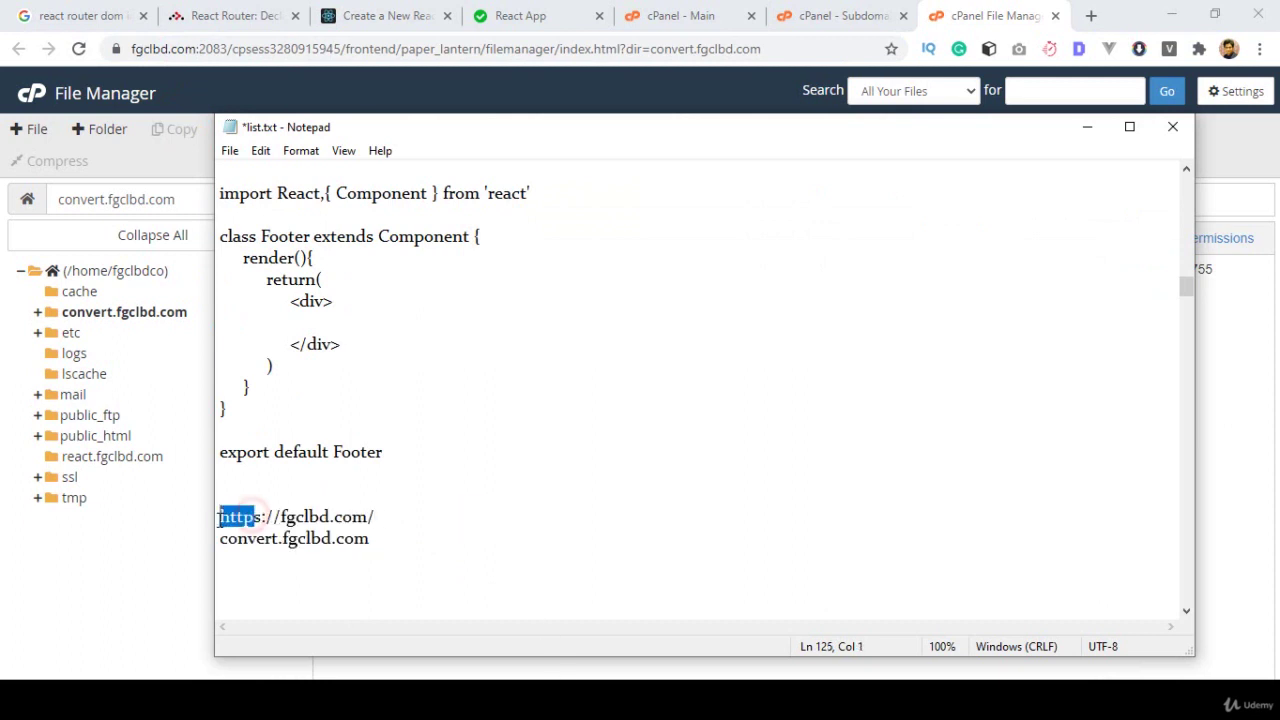
left_click(257, 516)
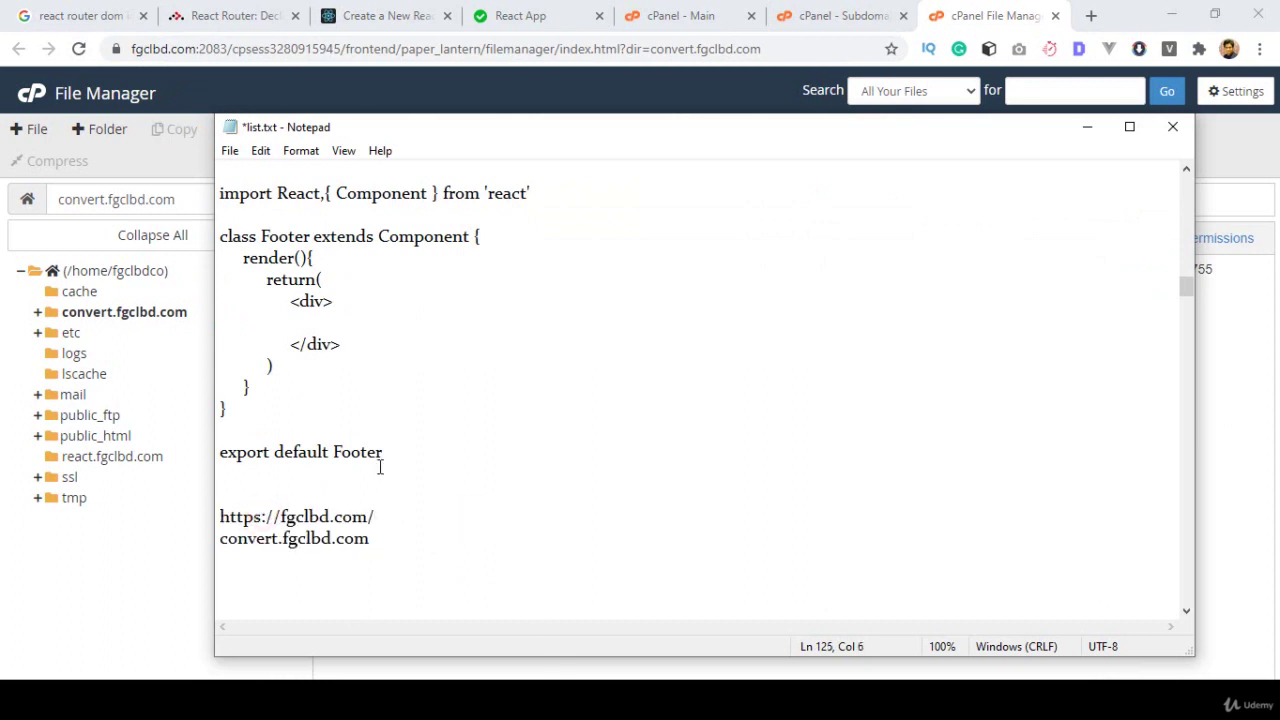
key("Delete")
left_click_drag(271, 516, 430, 538)
key("ctrl+c")
left_click(220, 541)
key("ctrl+v")
left_click(463, 543)
key("shift+Left")
key("shift+Left")
key("shift+Left")
key("shift+Left")
key("shift+Left")
key("shift+Left")
key("shift+Left")
key("shift+Left")
key("shift+Left")
key("shift+Left")
key("shift+Left")
key("shift+Left")
key("shift+Left")
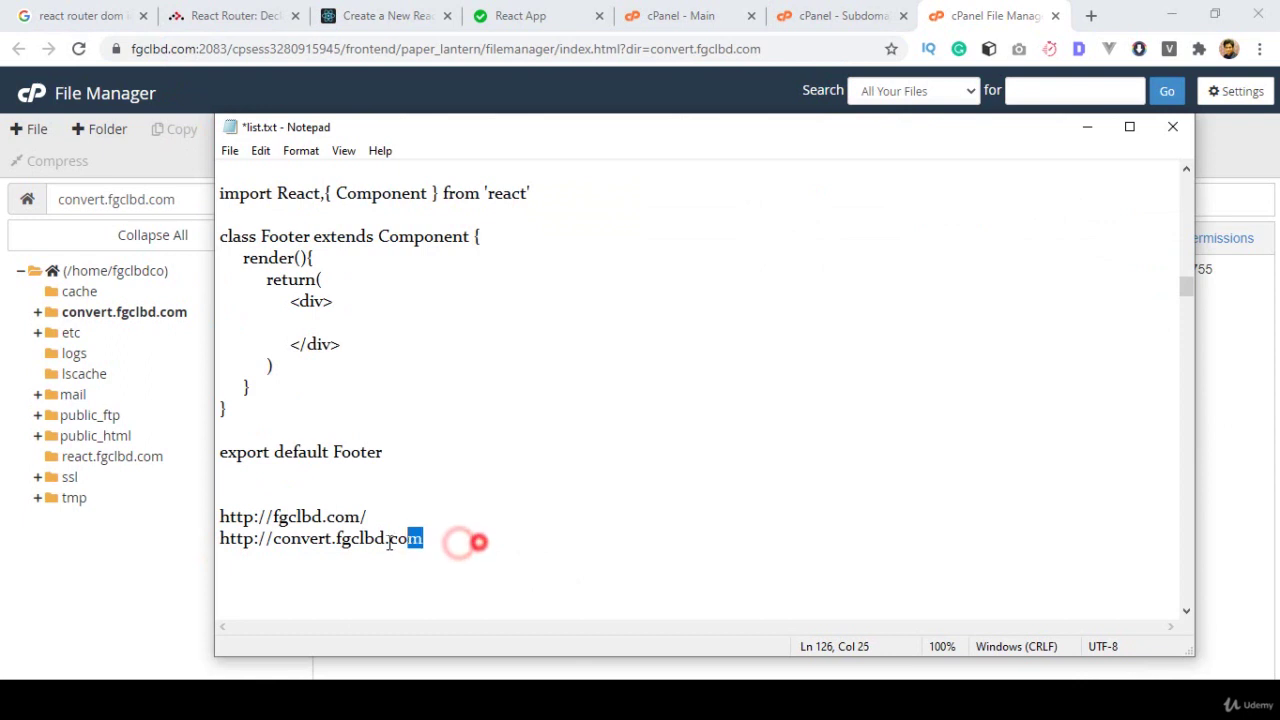
left_click(446, 539)
key("shift+Left")
key("shift+Left")
key("shift+Left")
key("shift+Left")
key("shift+Left")
key("shift+Left")
key("shift+Left")
key("shift+Left")
key("shift+Left")
key("shift+Left")
key("shift+Left")
key("shift+Left")
key("shift+Left")
key("shift+Left")
key("shift+Left")
key("shift+Left")
key("shift+Left")
key("shift+Left")
key("shift+Left")
key("shift+Left")
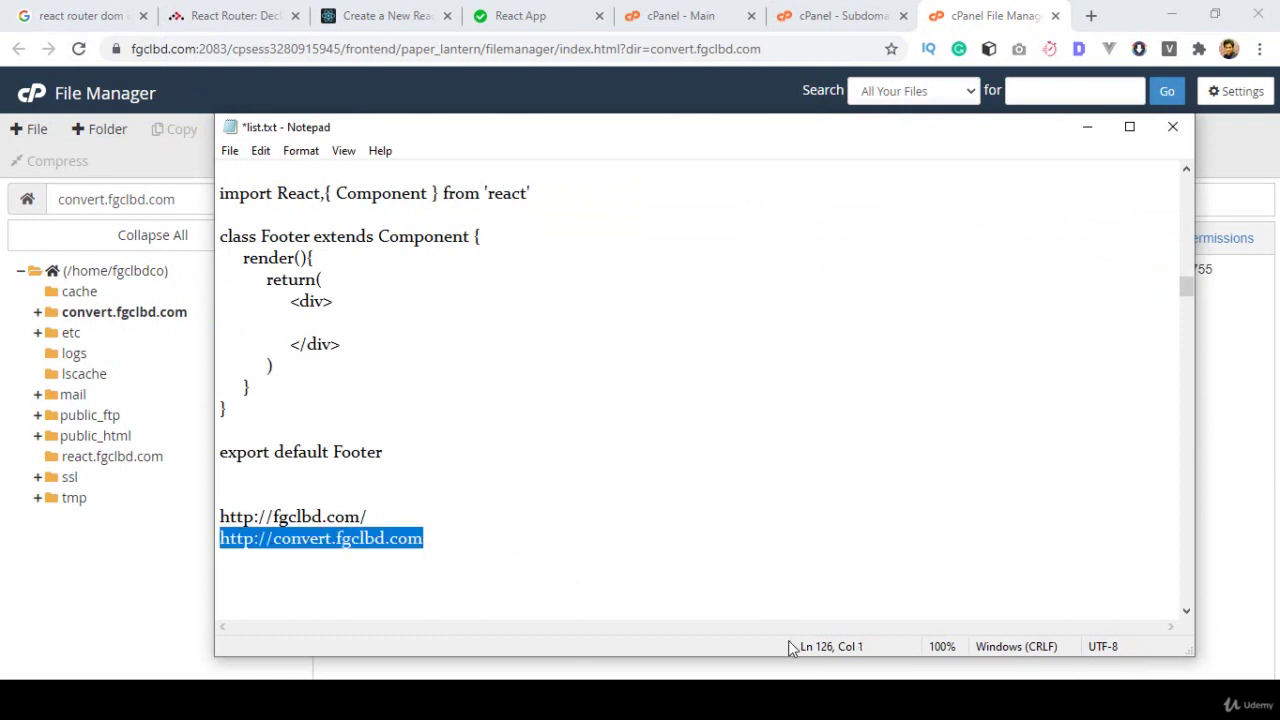
left_click(722, 677)
left_click(578, 197)
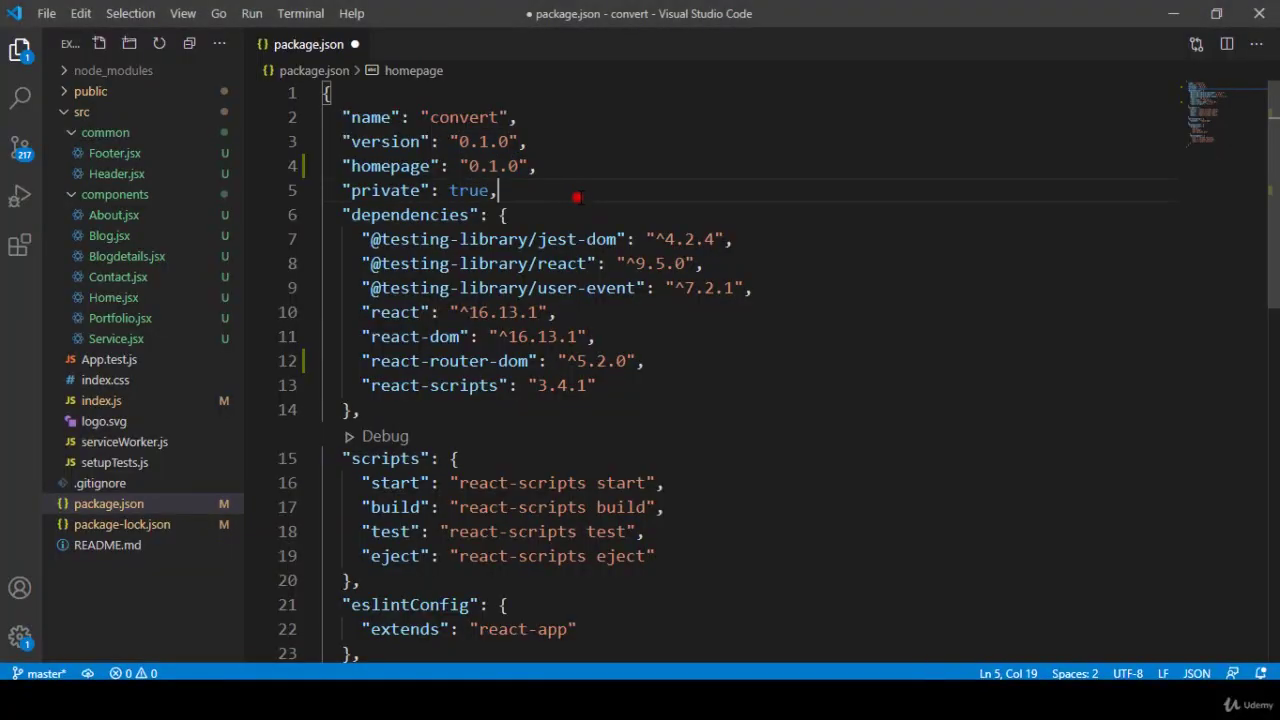
left_click_drag(466, 166, 726, 166)
key("ctrl+v")
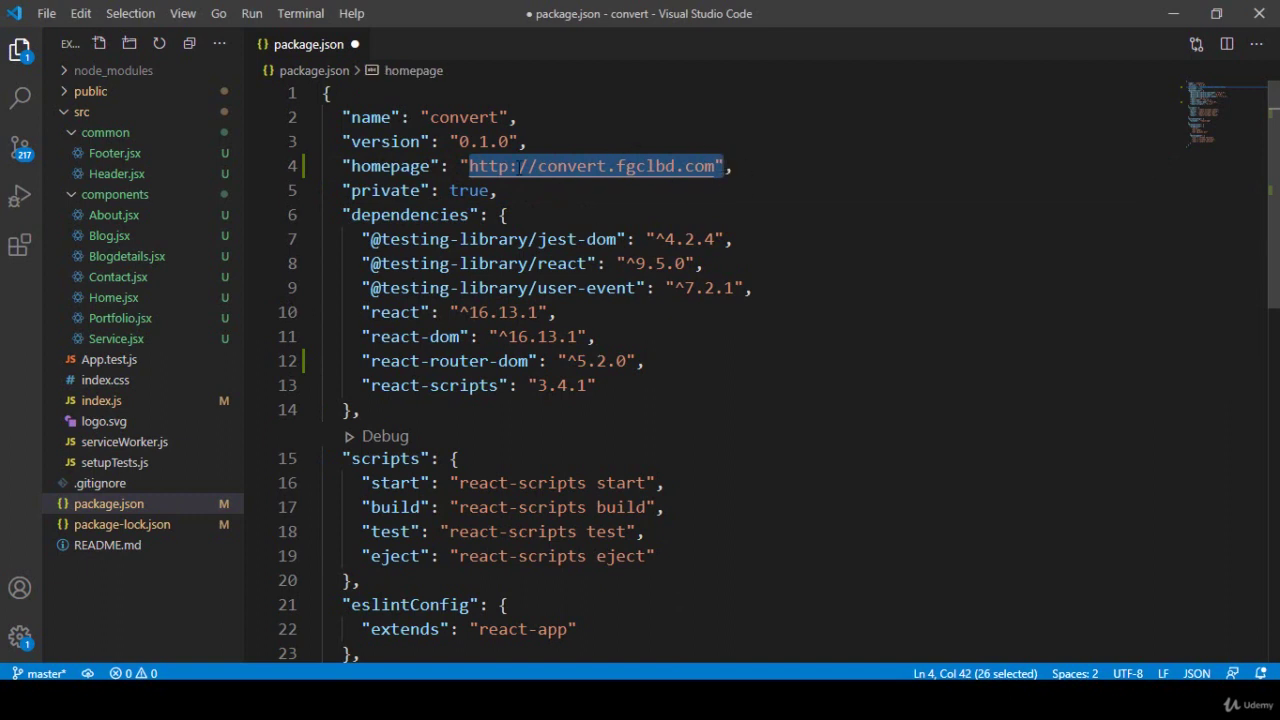
left_click(478, 166)
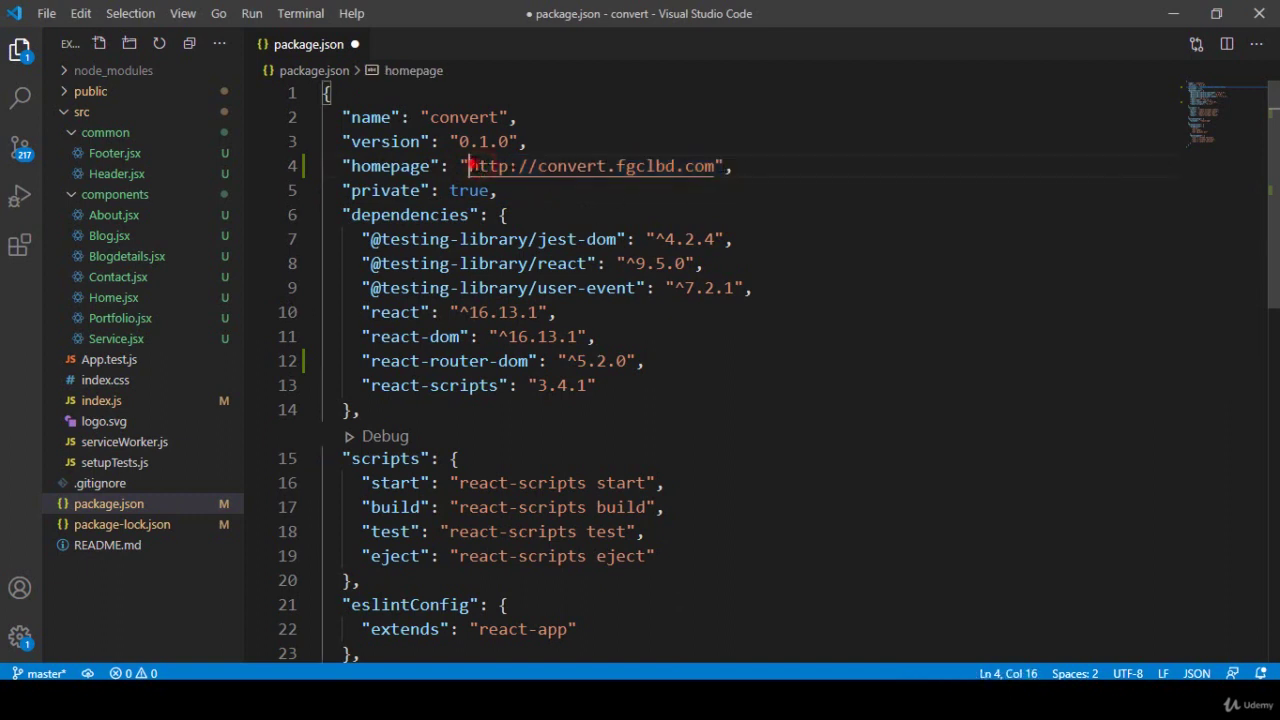
left_click_drag(469, 166, 724, 166)
left_click(752, 166)
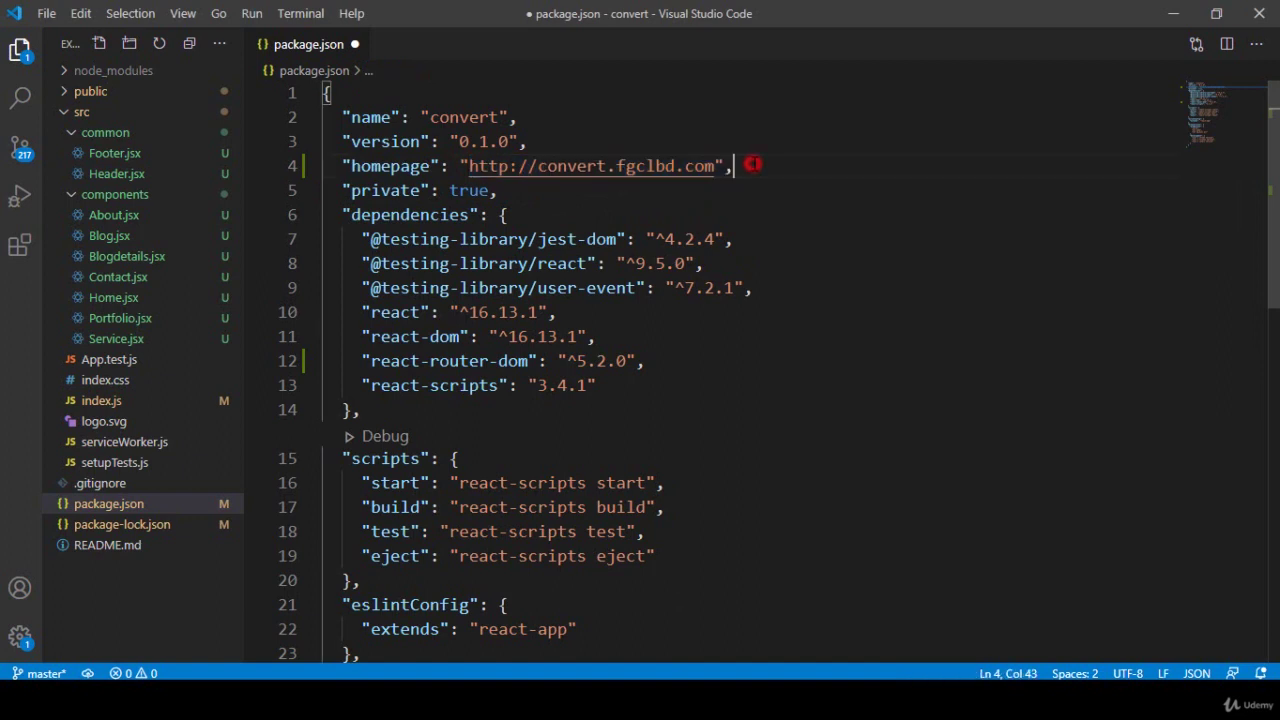
left_click_drag(460, 166, 726, 166)
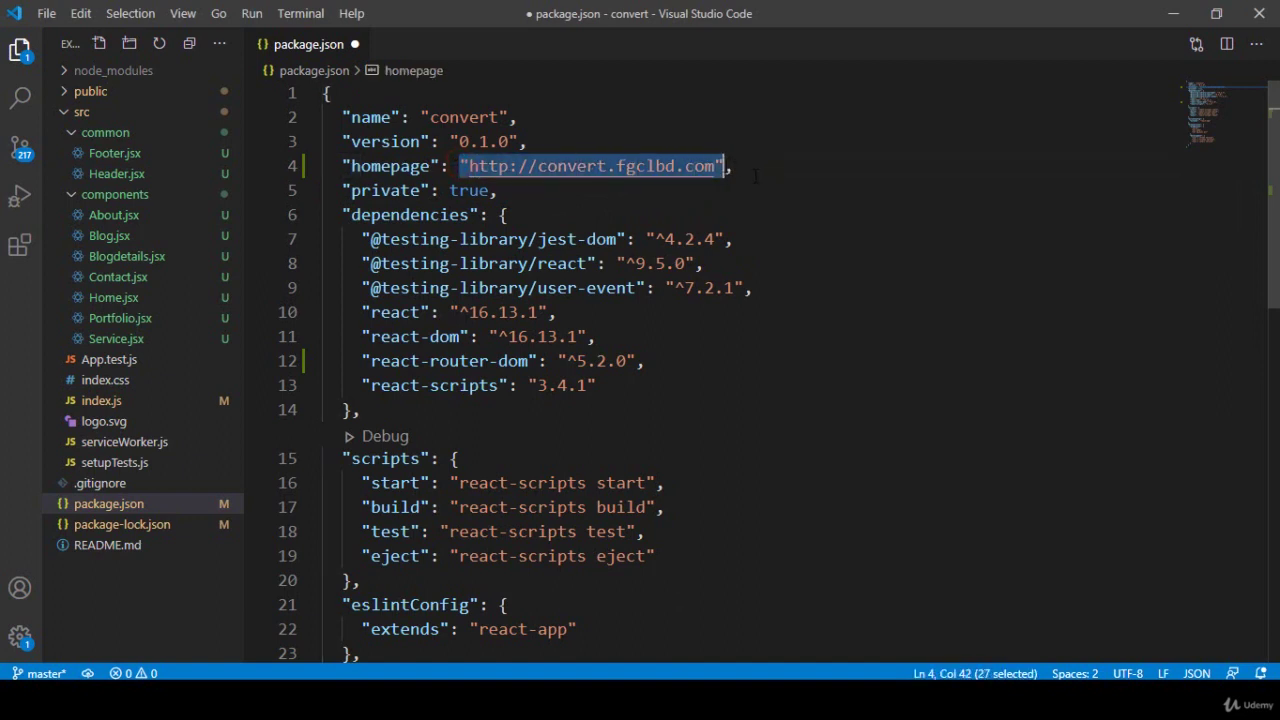
left_click(757, 168)
left_click(46, 13)
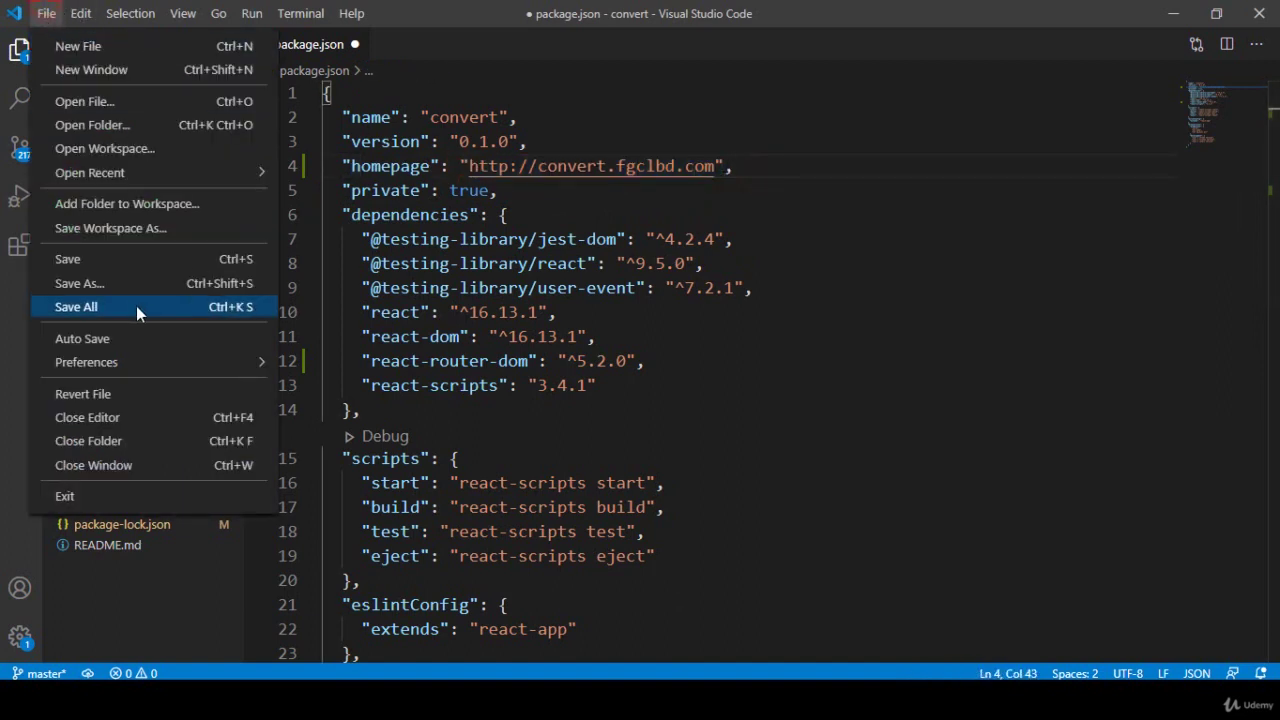
left_click(136, 306)
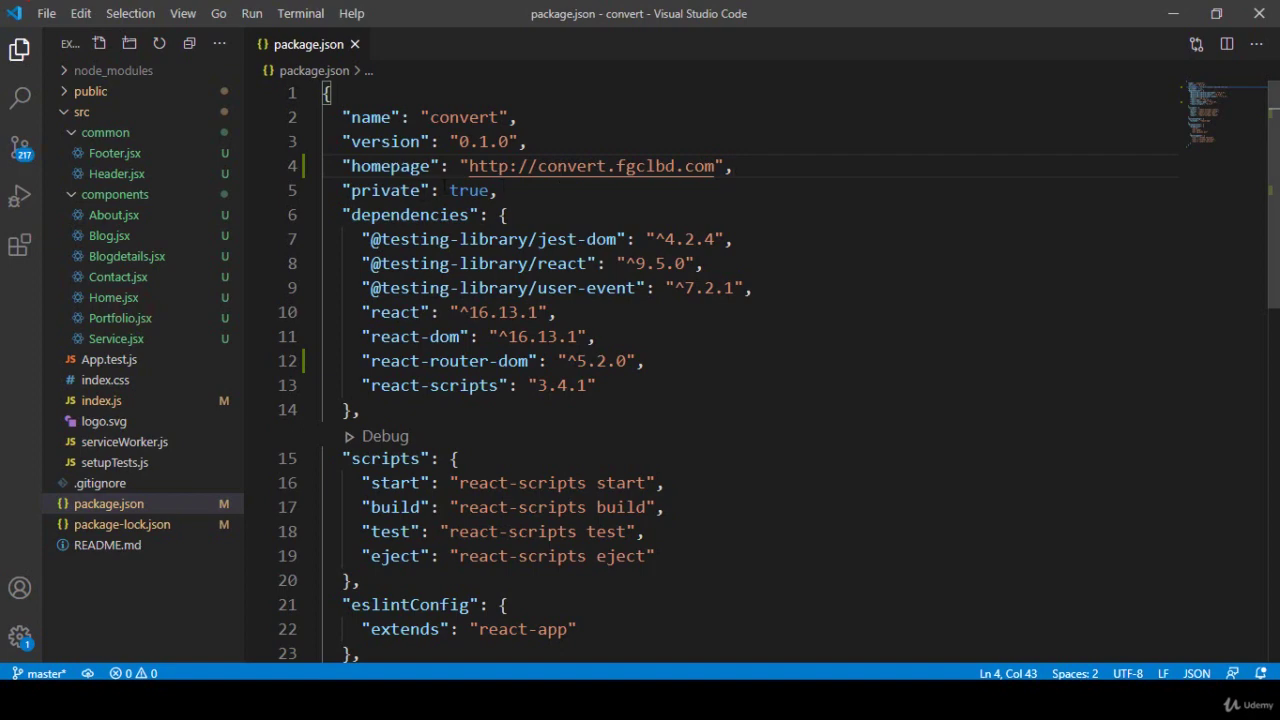
Switch to File Explorer and open a command prompt in the convert project folder, keeping the folder's file list in view.
key("alt+Tab")
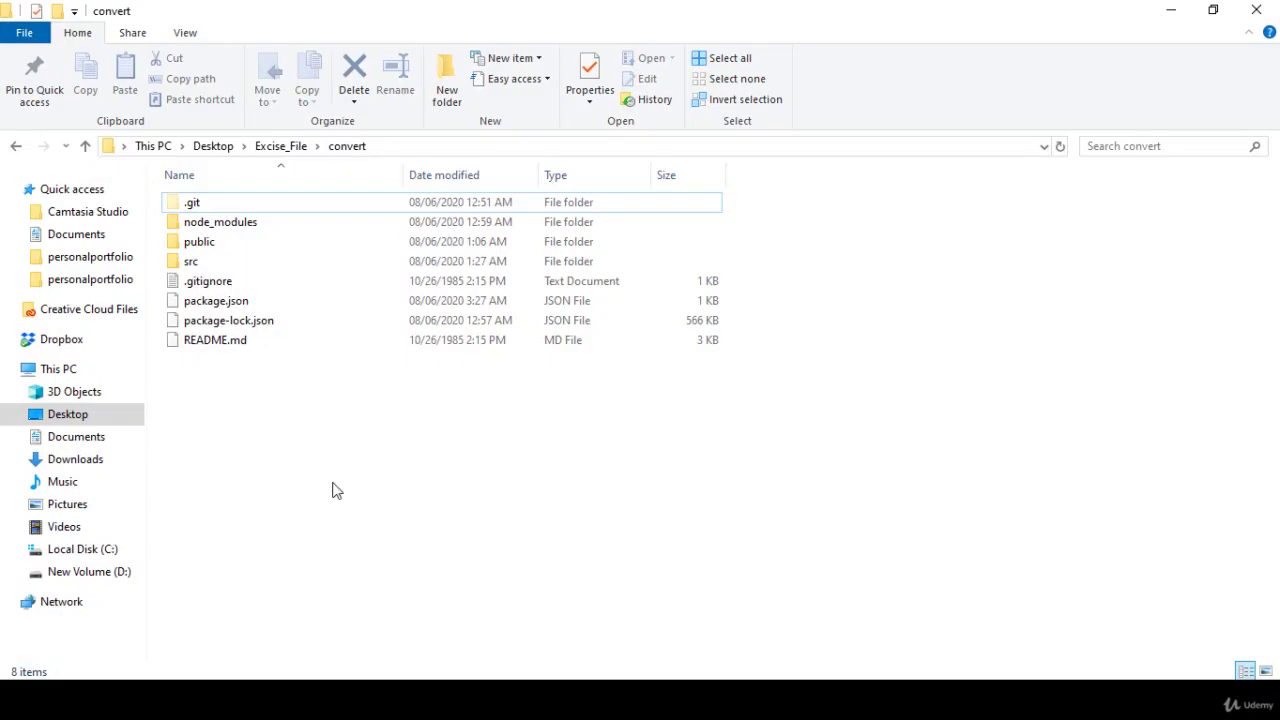
left_click(421, 147)
type("cmd")
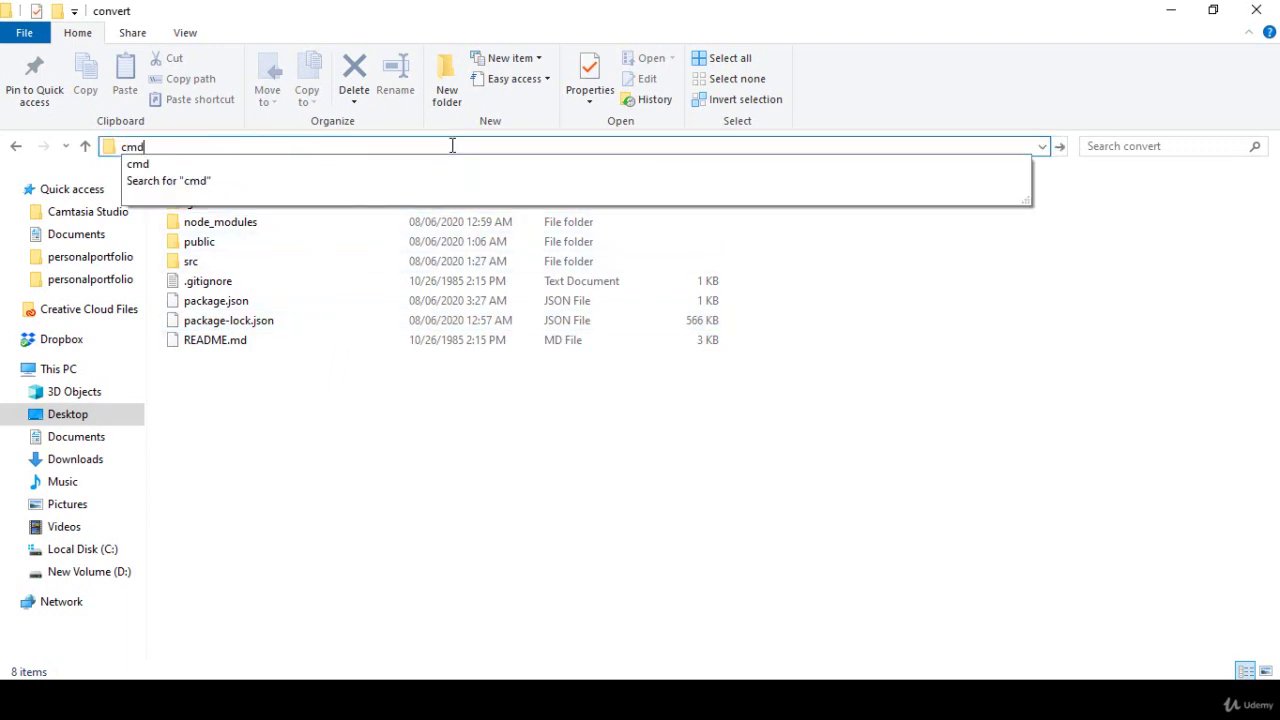
key("Return")
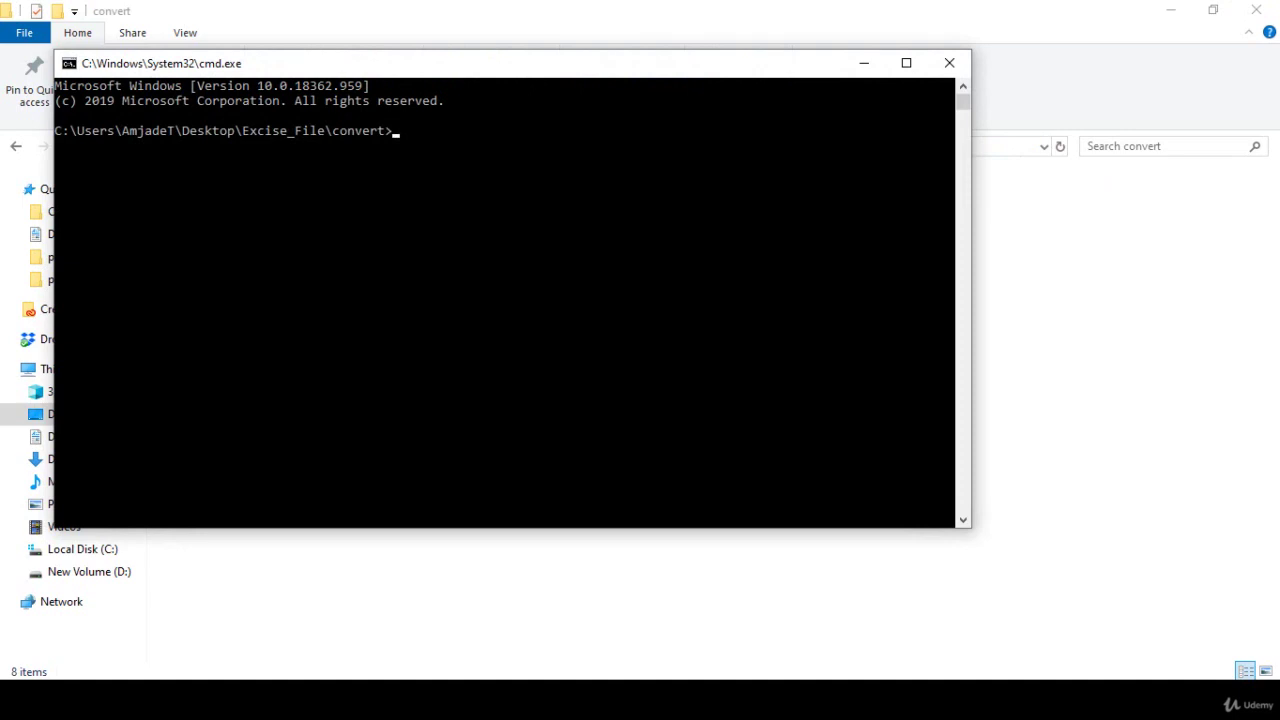
left_click_drag(407, 75, 714, 210)
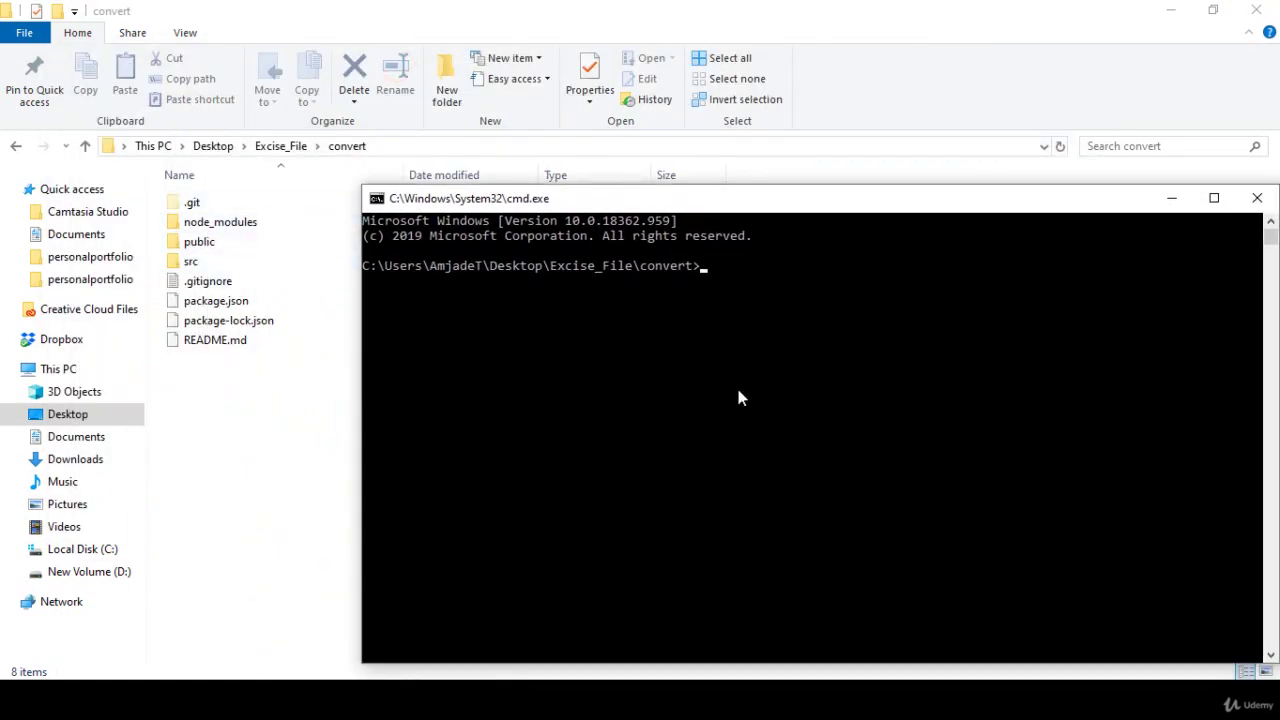
Build the project for production with npm run build.
type("npm run build")
key("Return")
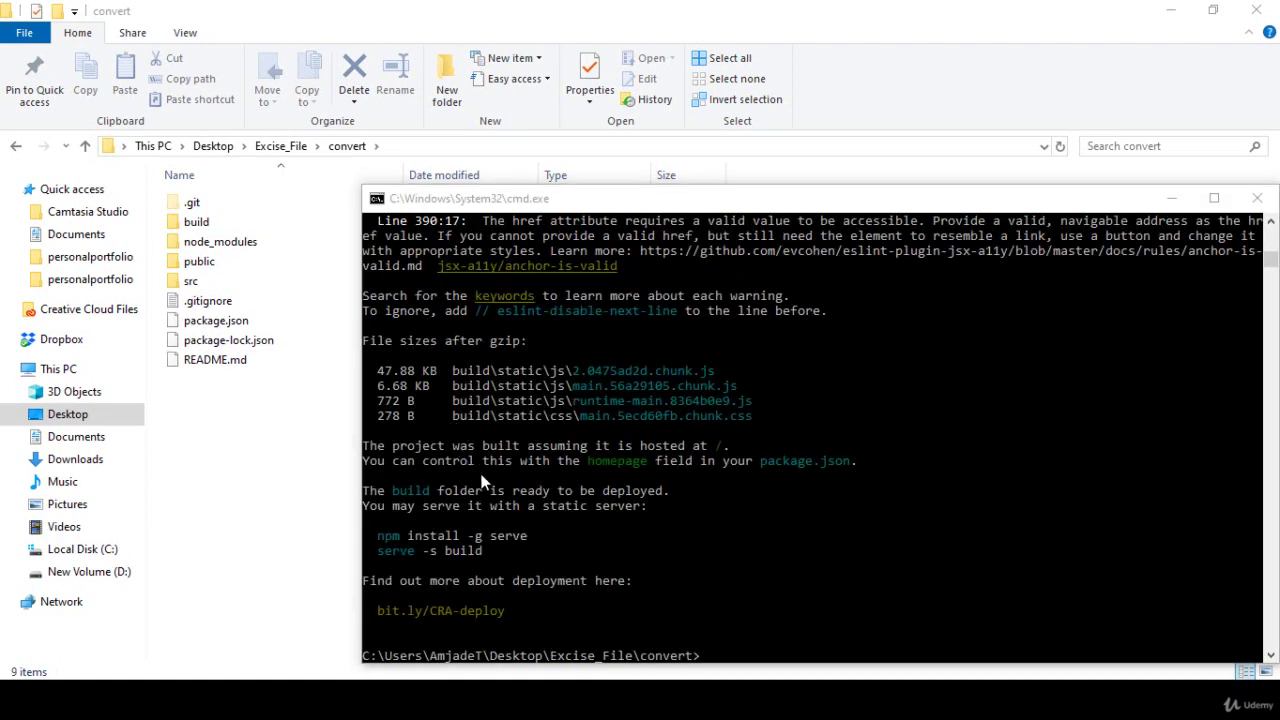
scroll(481, 482, "down", 1)
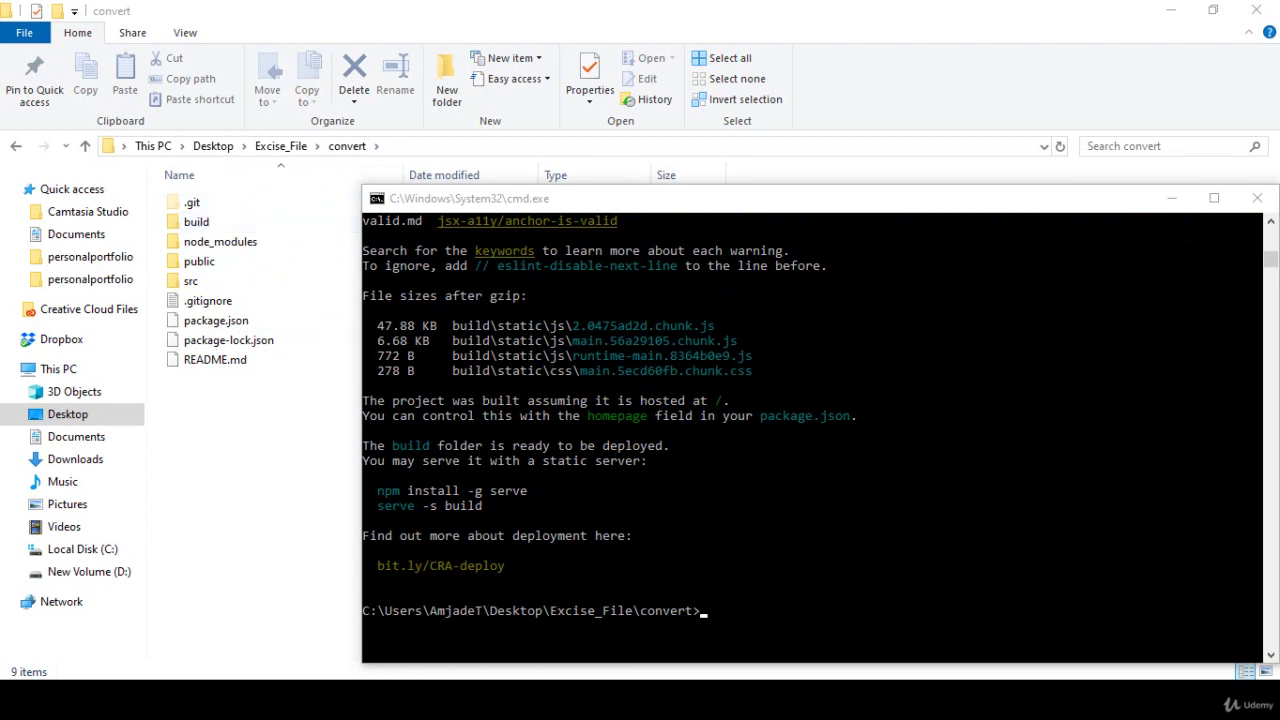
Archive all files and folders inside the convert project's build folder as build.zip in ZIP format.
double_click(200, 222)
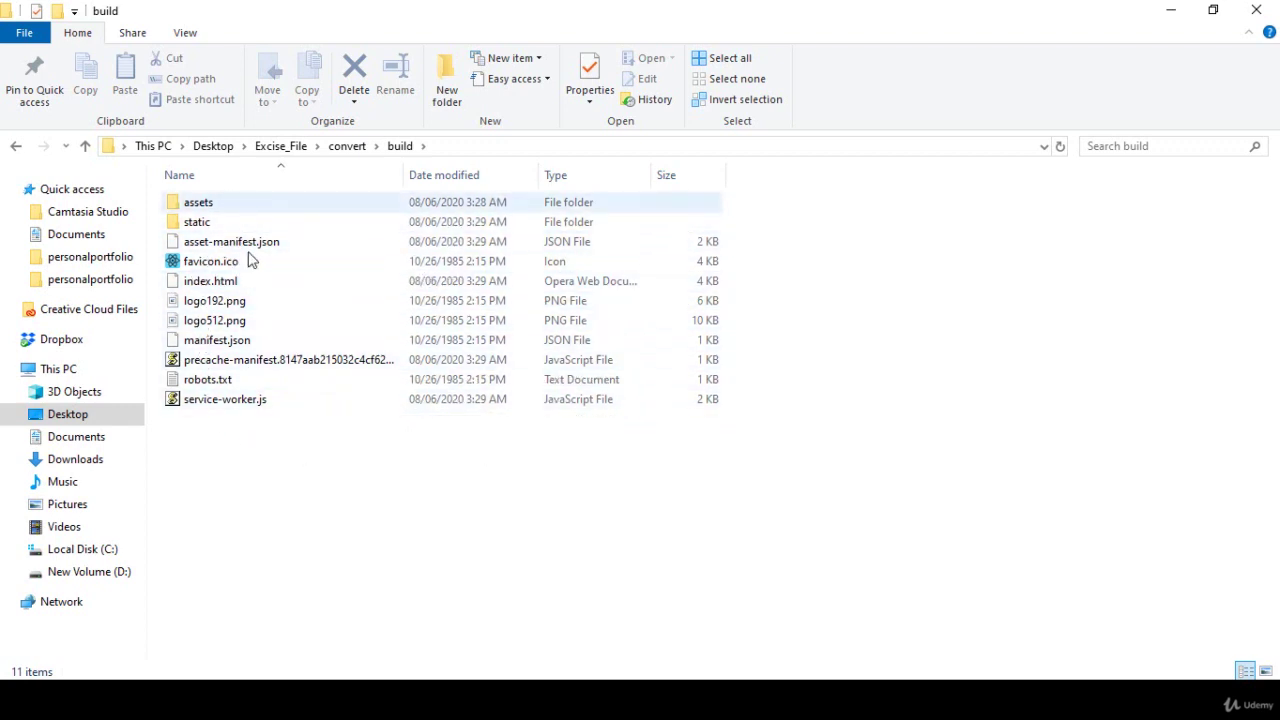
left_click_drag(223, 198, 243, 457)
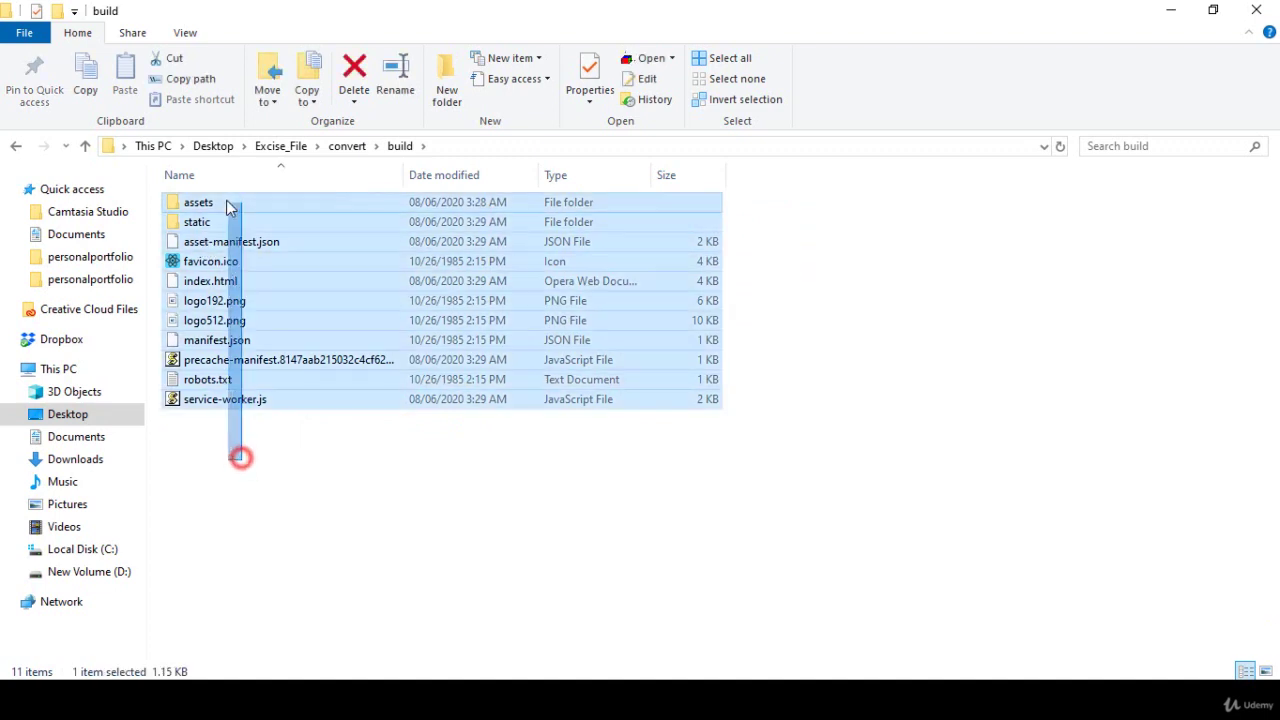
right_click(228, 213)
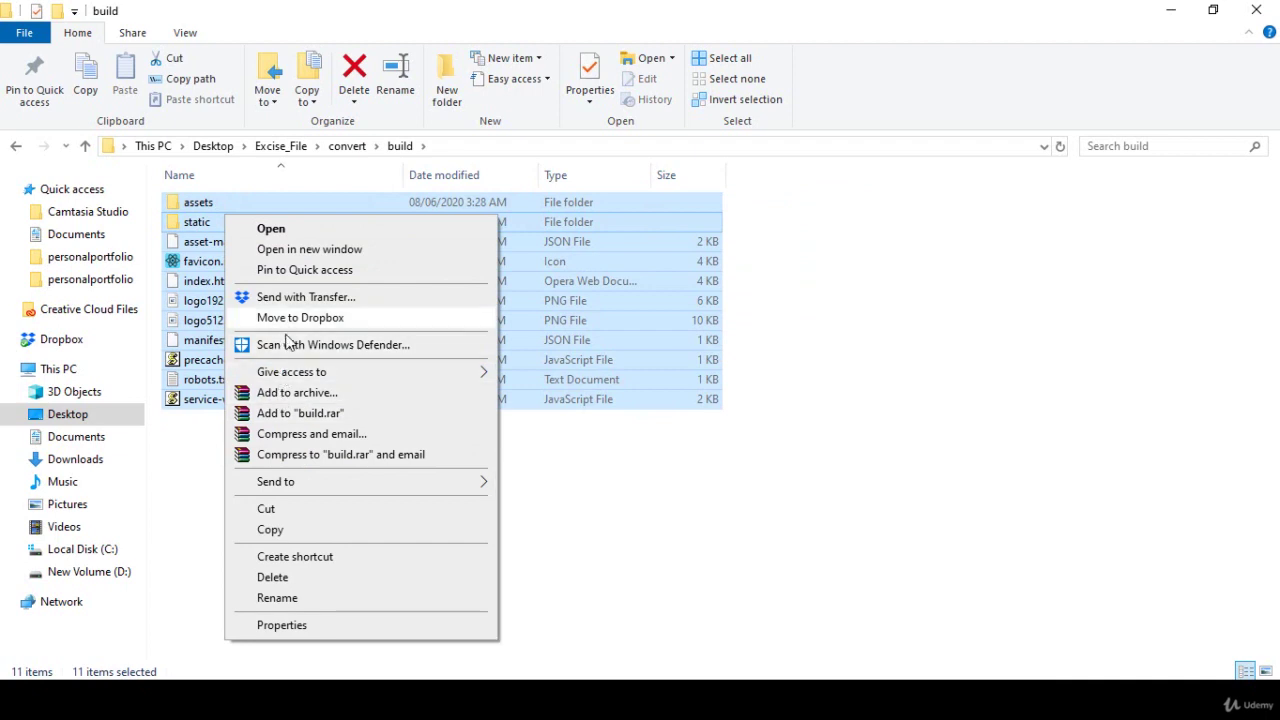
left_click(287, 393)
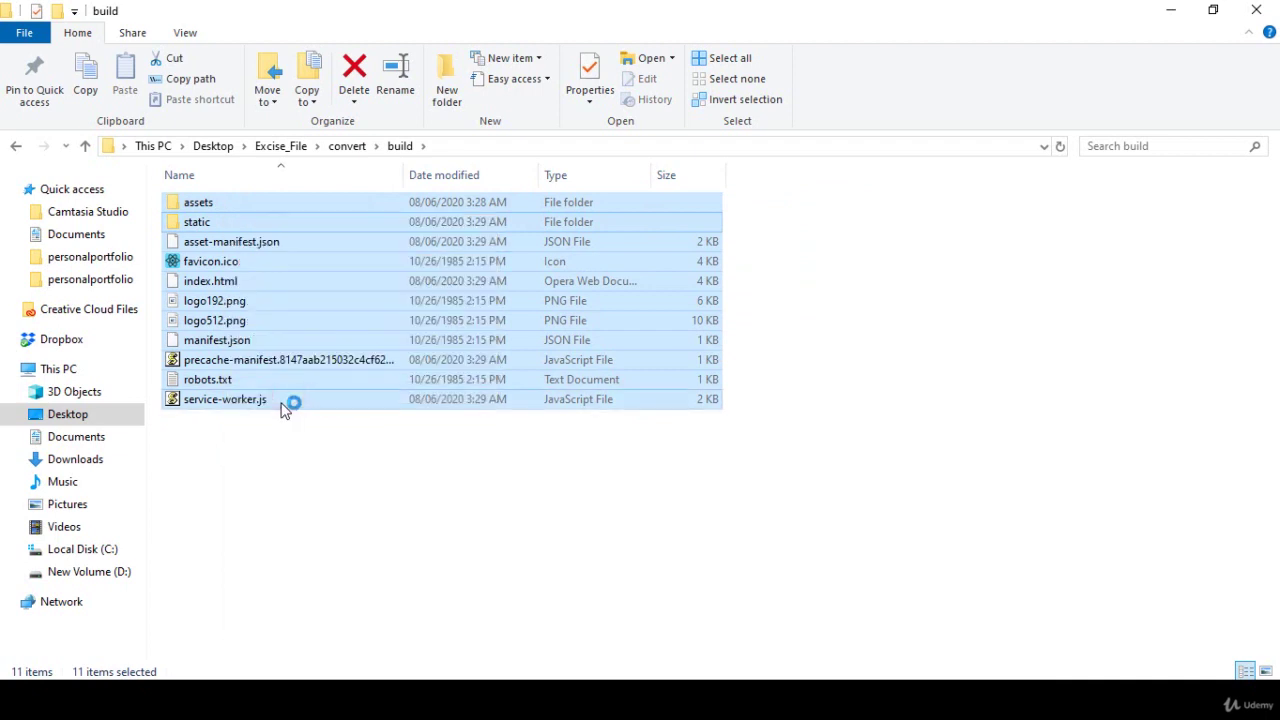
left_click(565, 327)
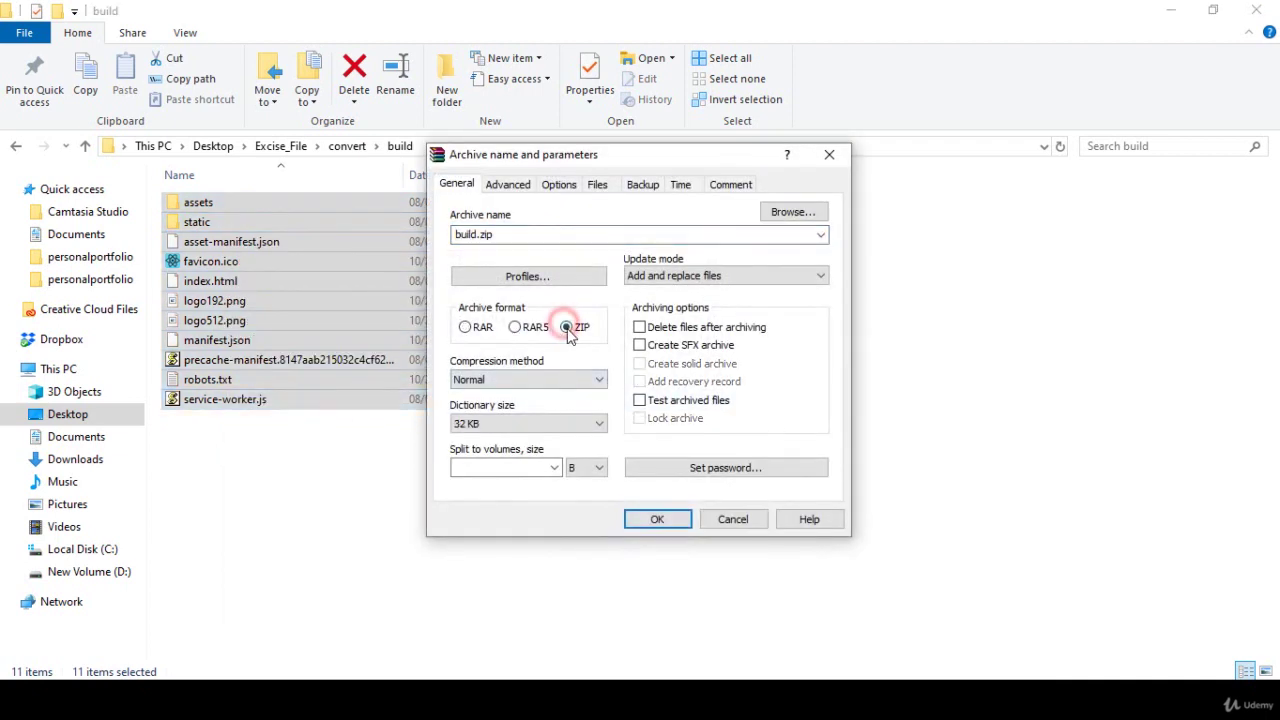
left_click(665, 518)
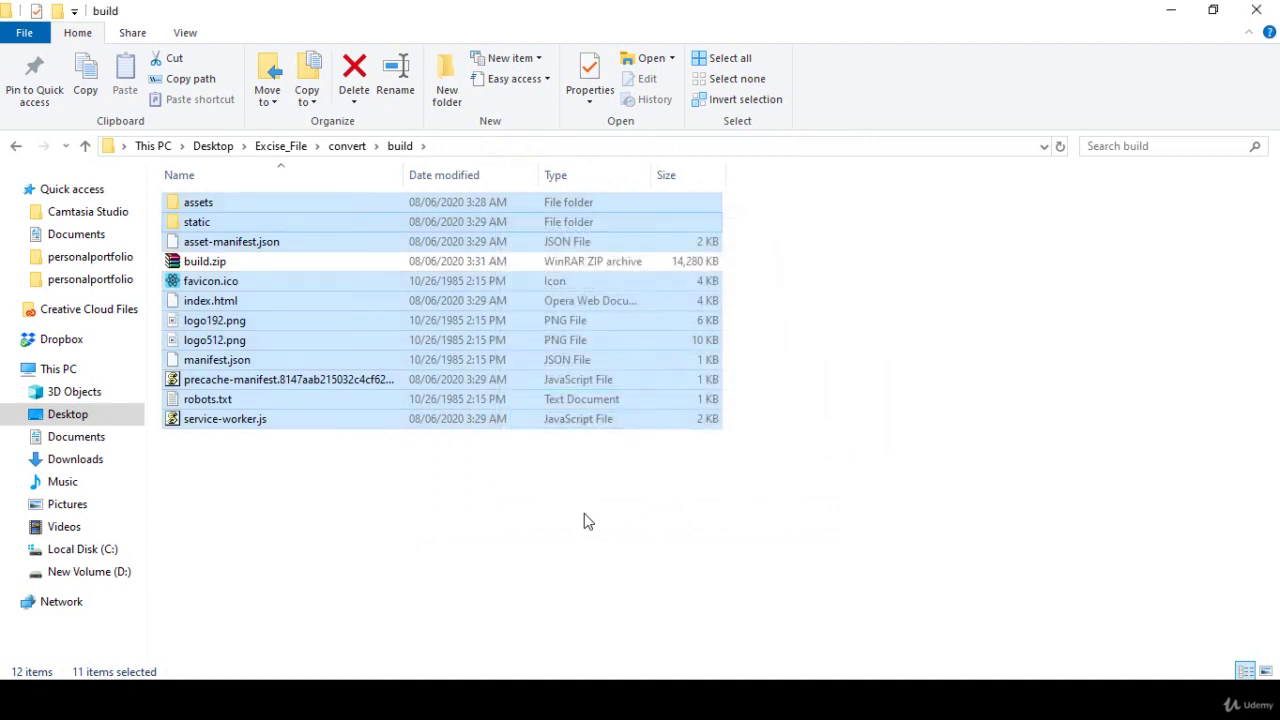
left_click(212, 261)
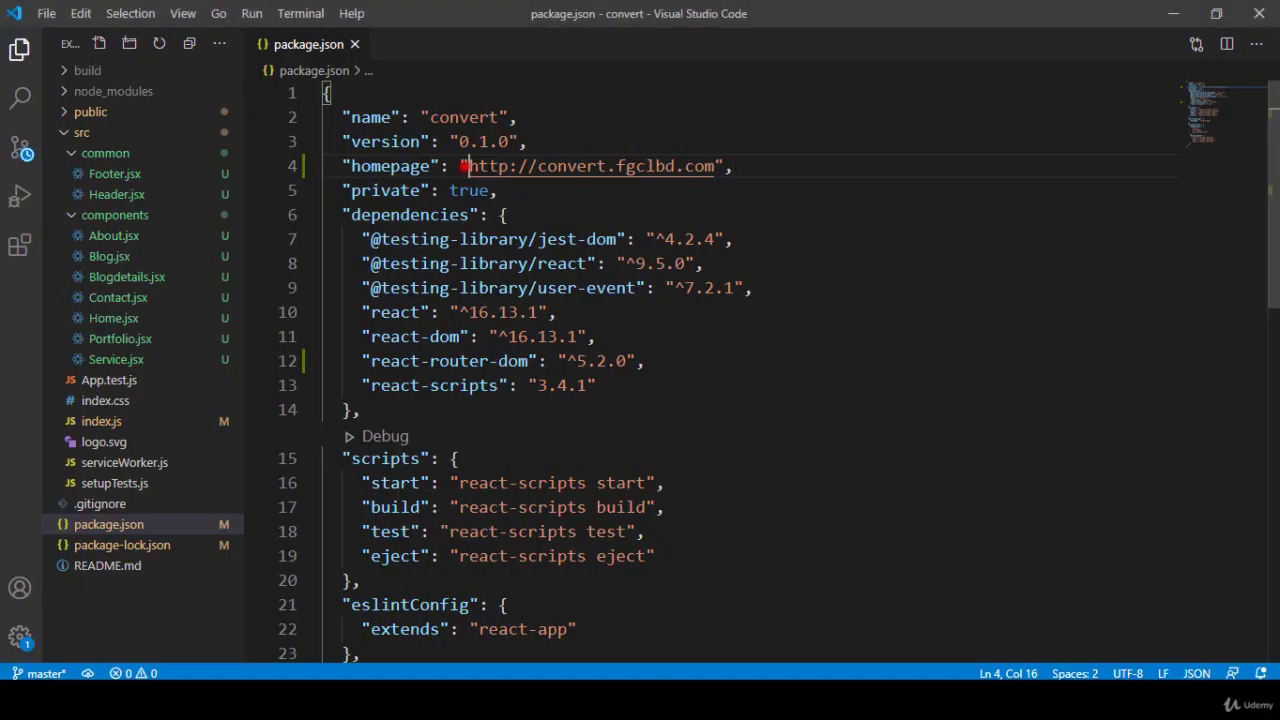
Compare the homepage address in package.json in Visual Studio Code with the open folder's path in cPanel File Manager in Chrome.
left_click_drag(466, 166, 716, 166)
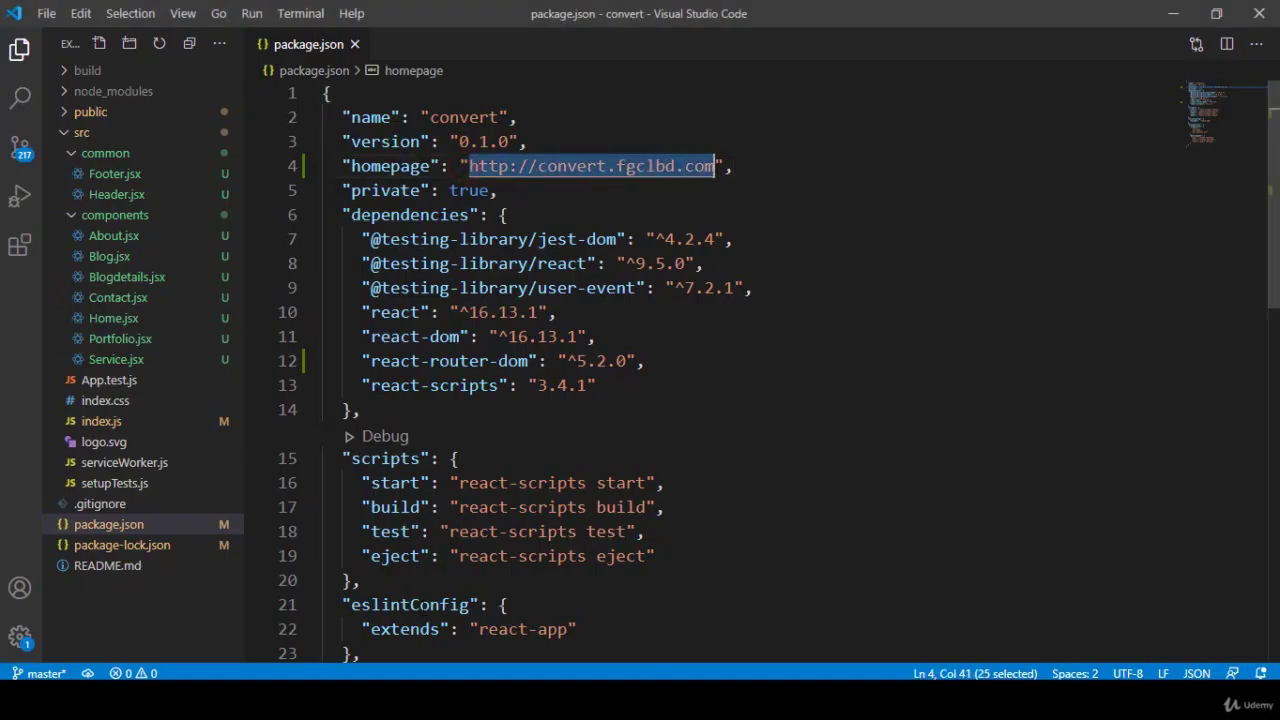
mouse_move(420, 700)
left_click(420, 630)
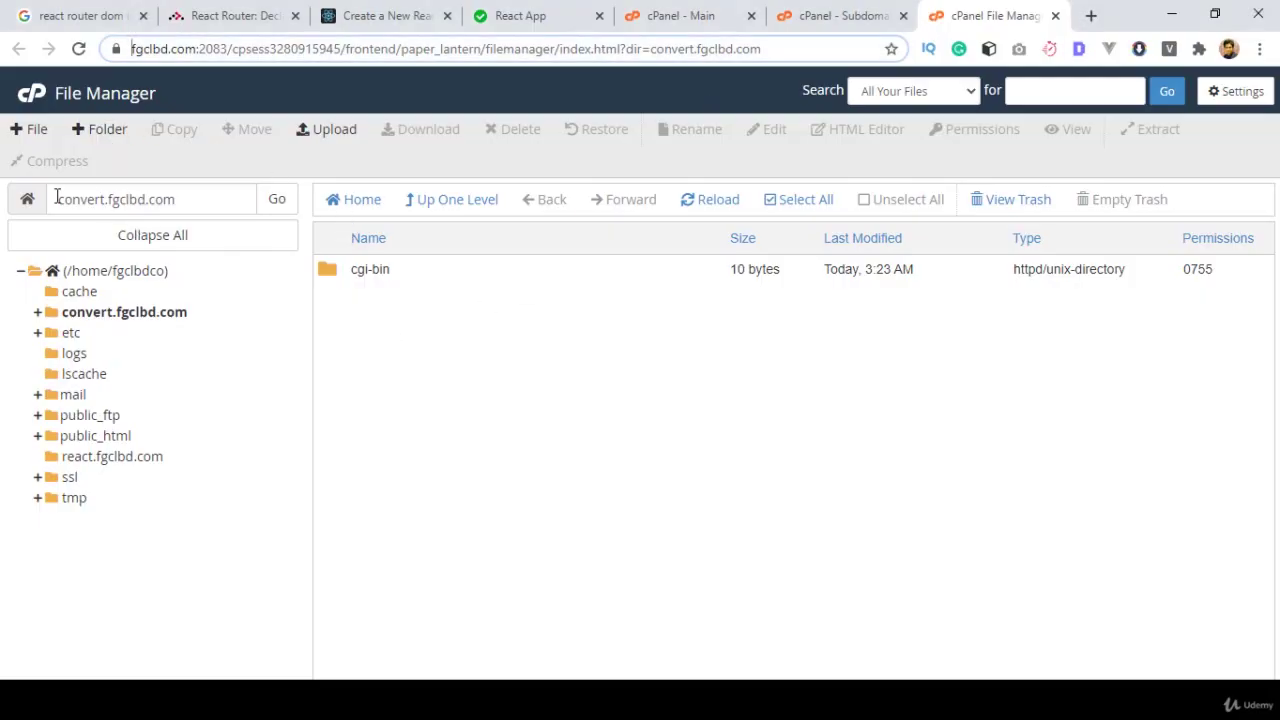
left_click_drag(57, 197, 206, 206)
left_click(453, 298)
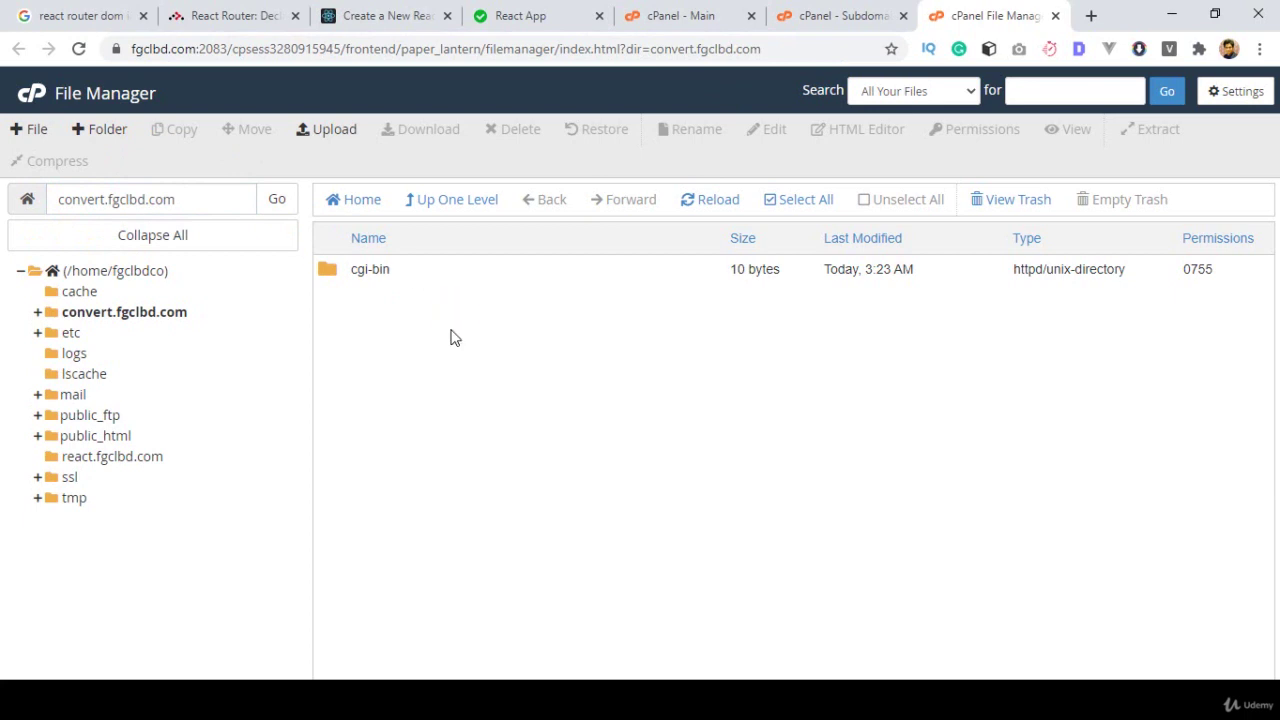
Upload build.zip from Desktop\Excise_File\convert\build to the convert.fgclbd.com folder and return to that folder's file list.
left_click(322, 128)
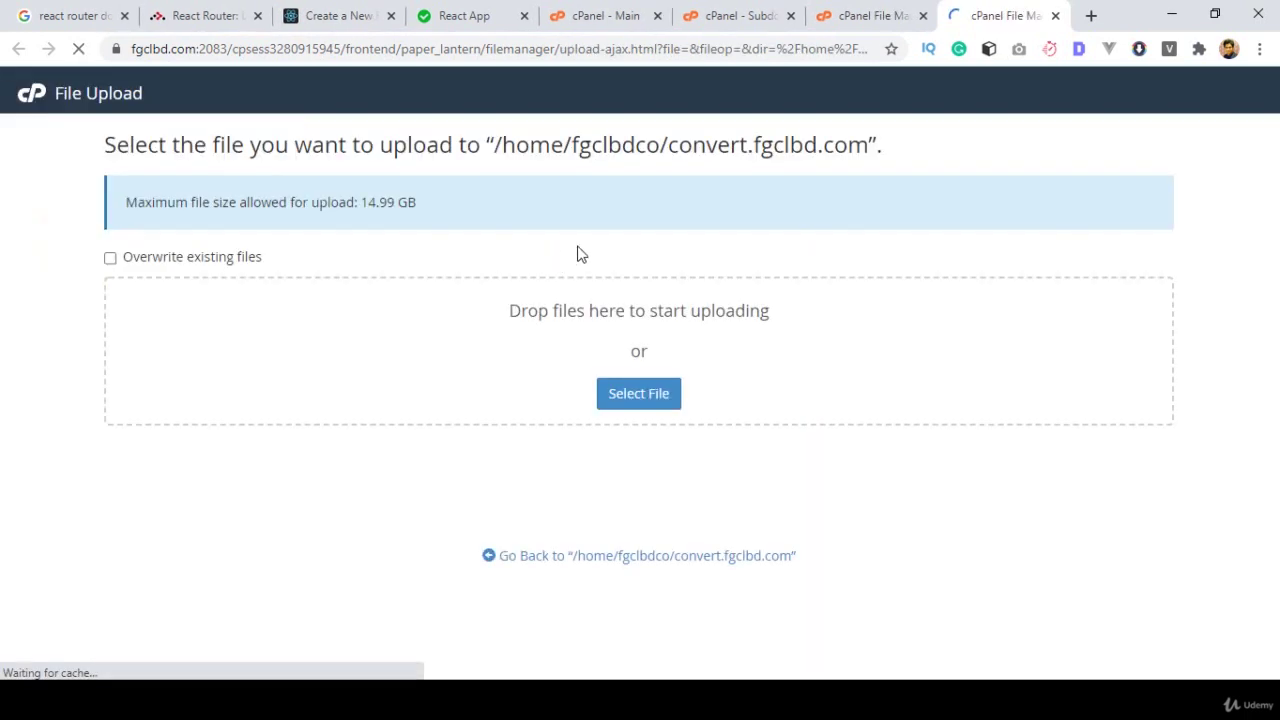
left_click(640, 392)
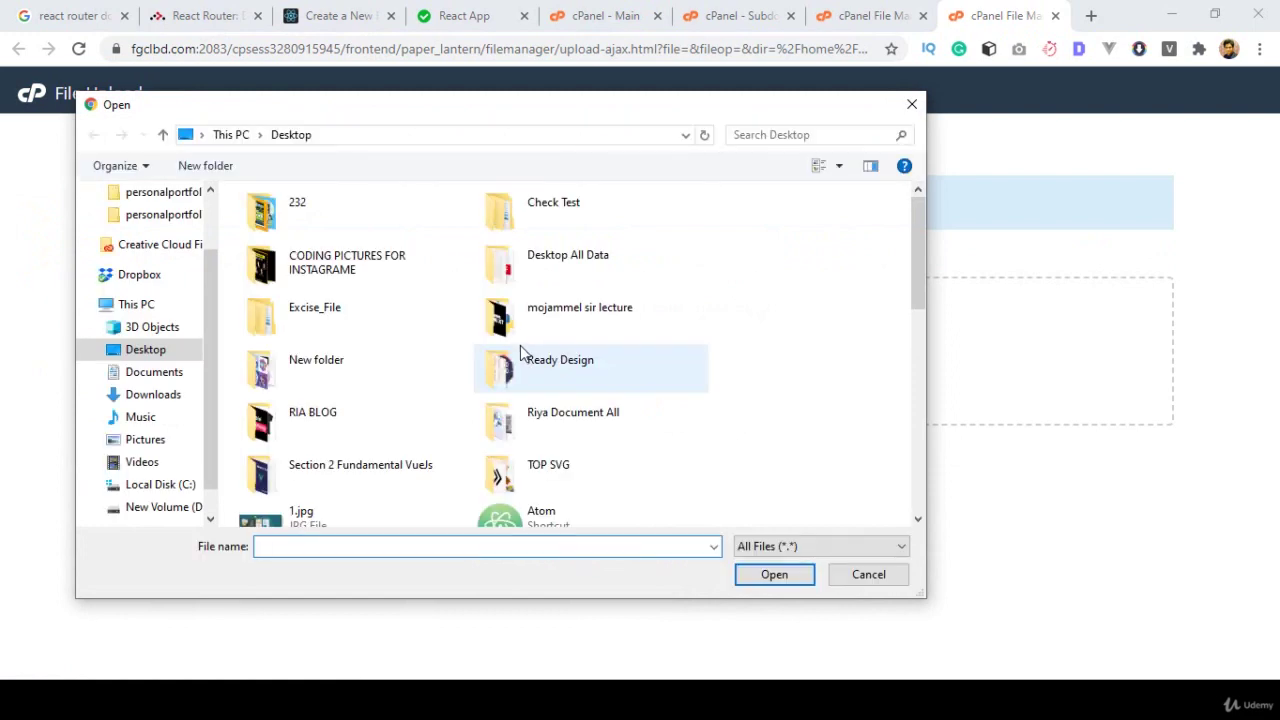
double_click(303, 325)
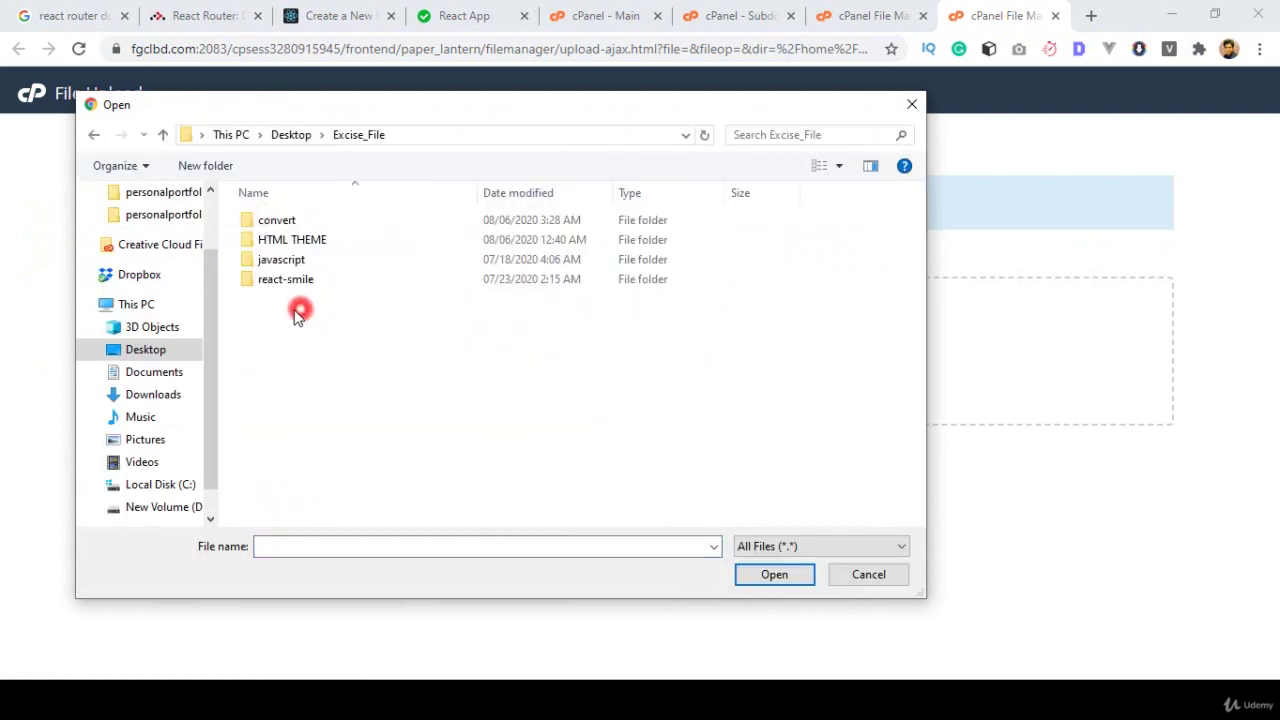
double_click(277, 220)
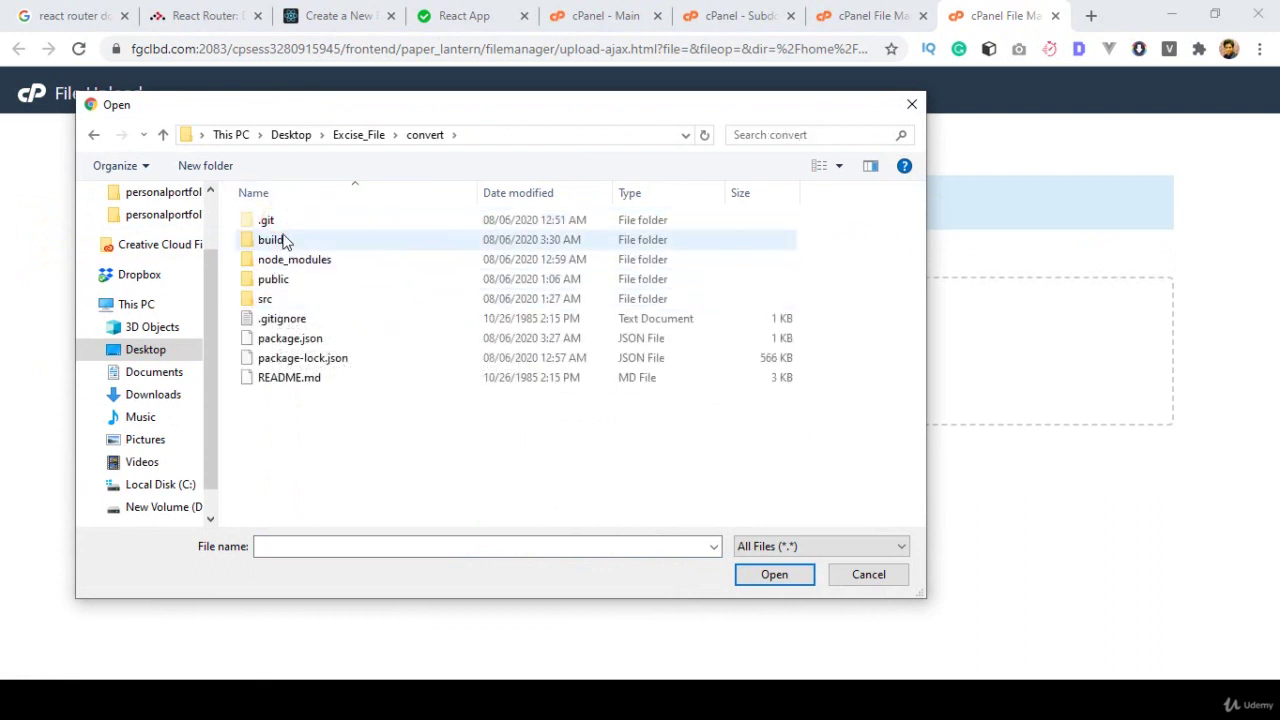
double_click(285, 240)
left_click(296, 279)
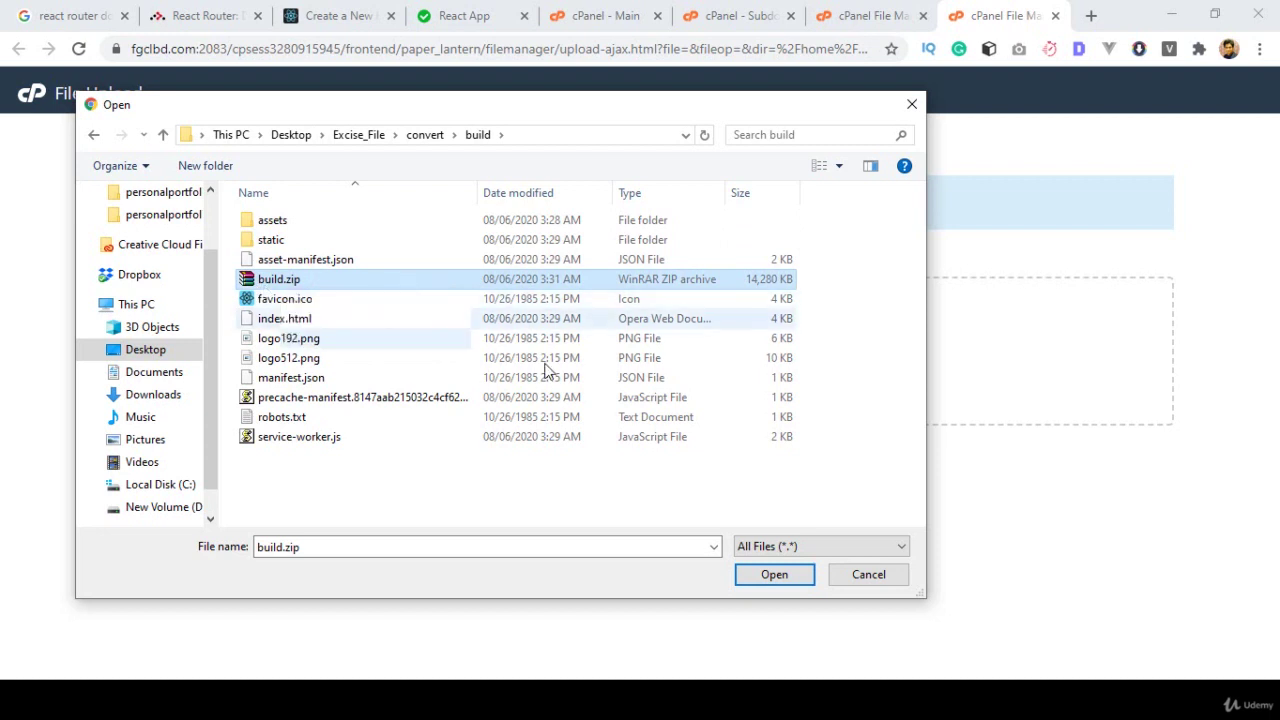
left_click(760, 574)
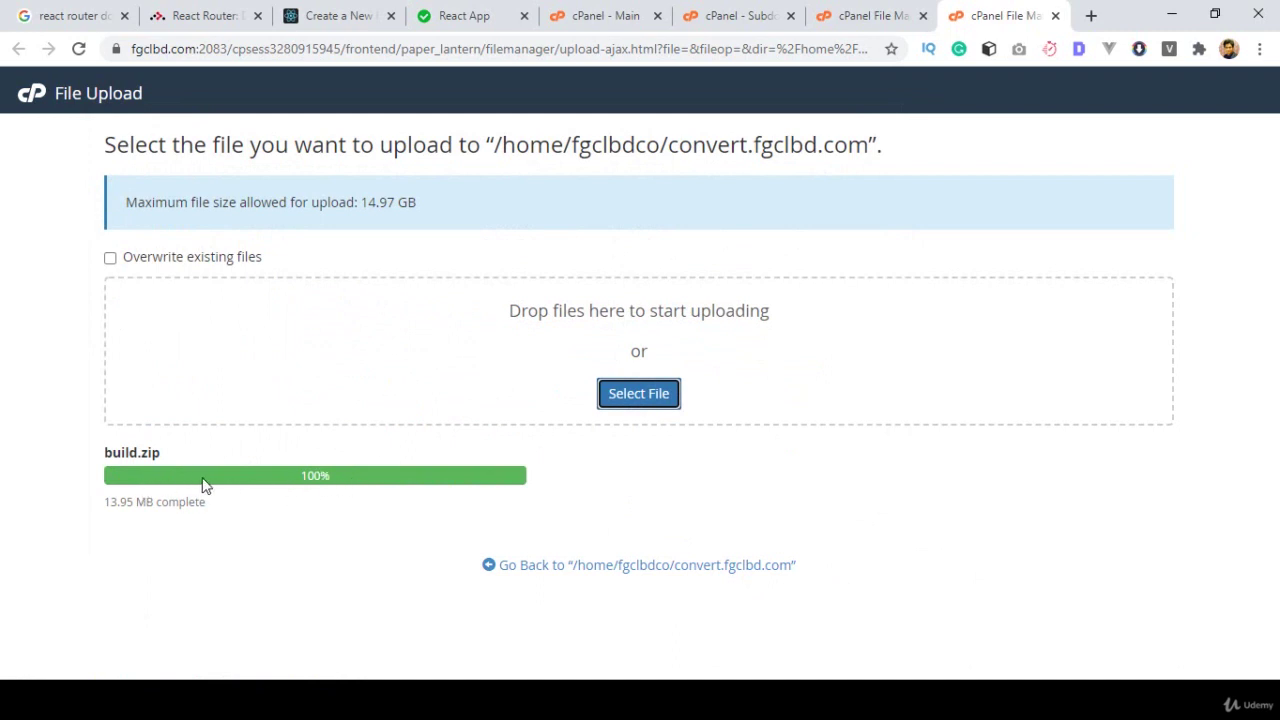
left_click(620, 566)
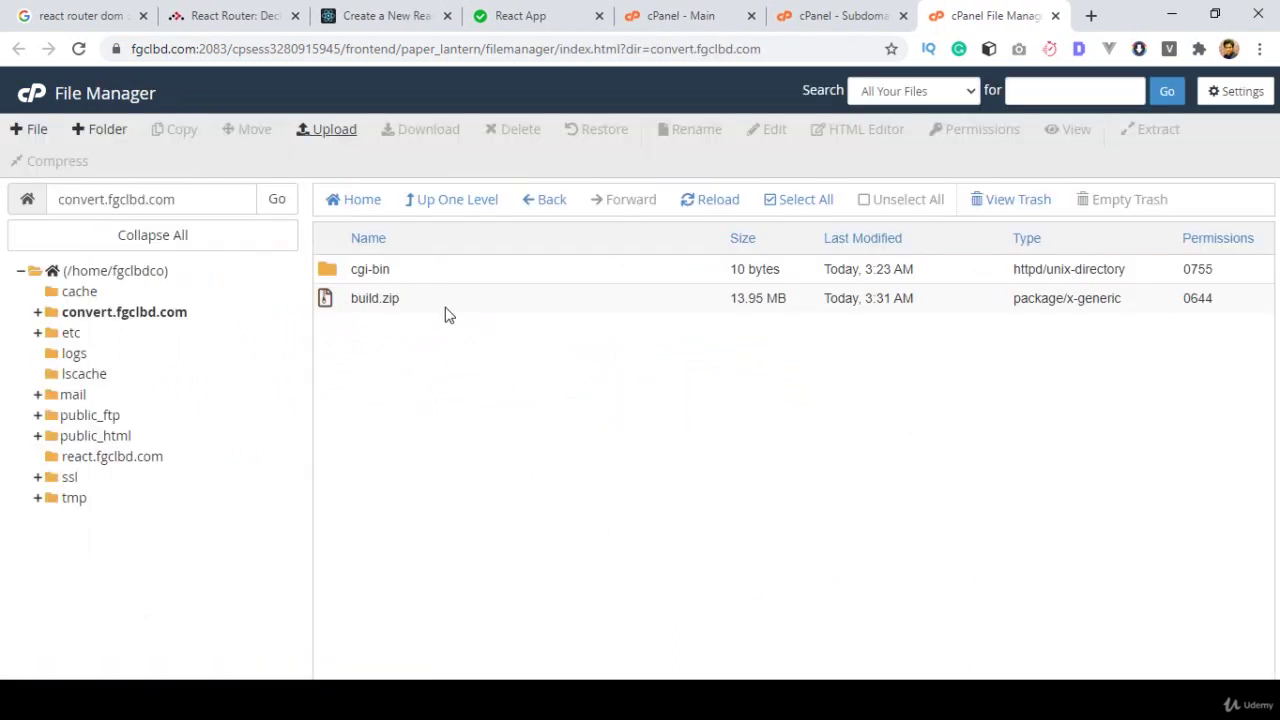
Extract build.zip into the convert.fgclbd.com folder and close the extraction results.
left_click(451, 296)
right_click(456, 300)
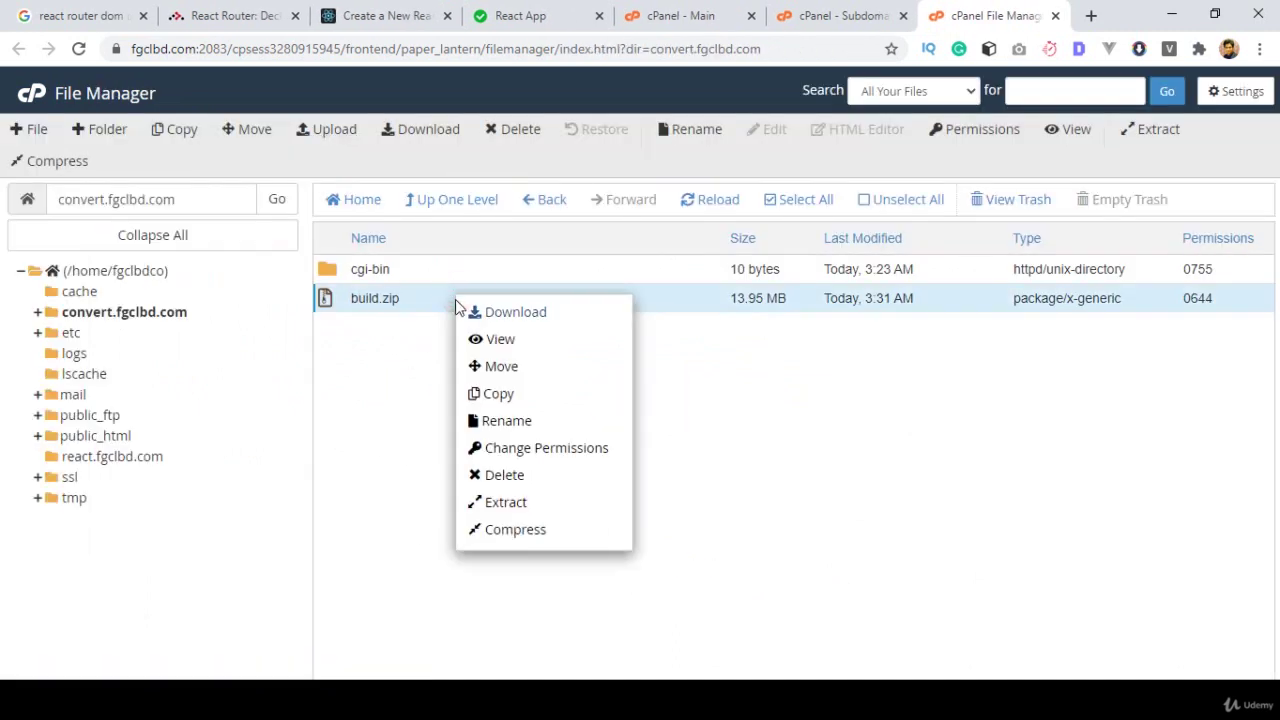
left_click(504, 505)
left_click(766, 469)
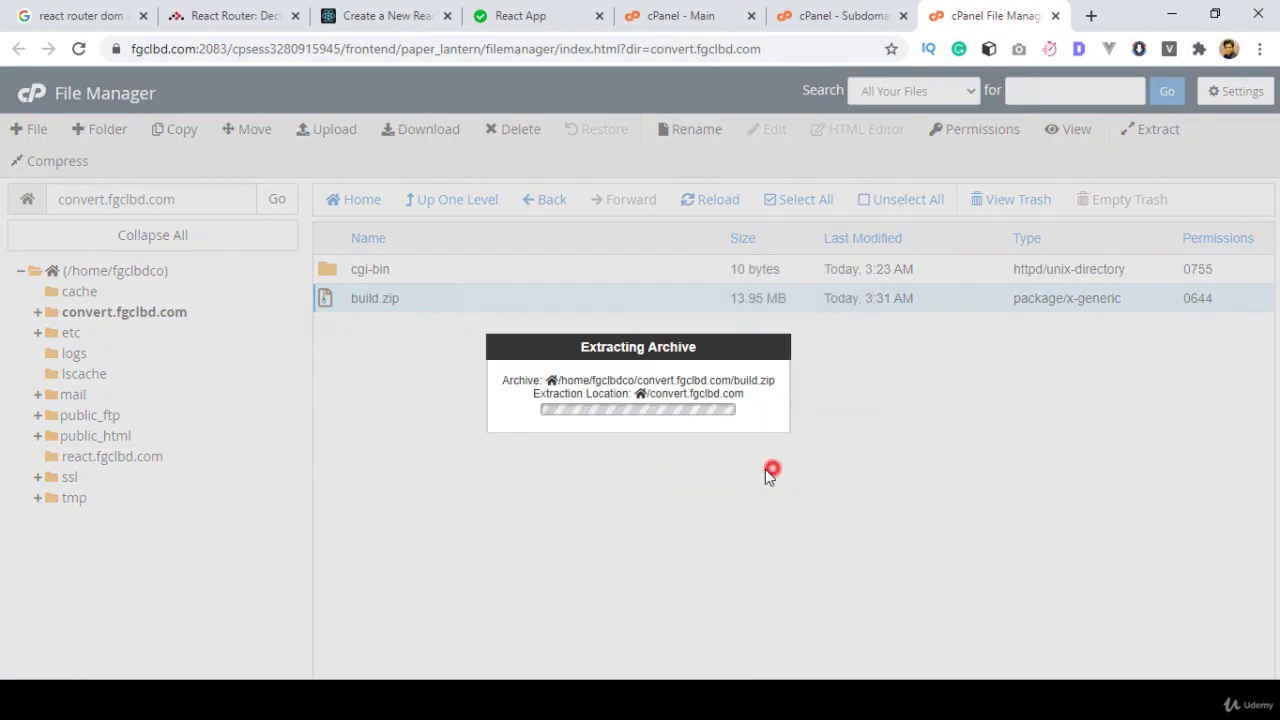
left_click_drag(940, 236, 943, 508)
left_click(942, 565)
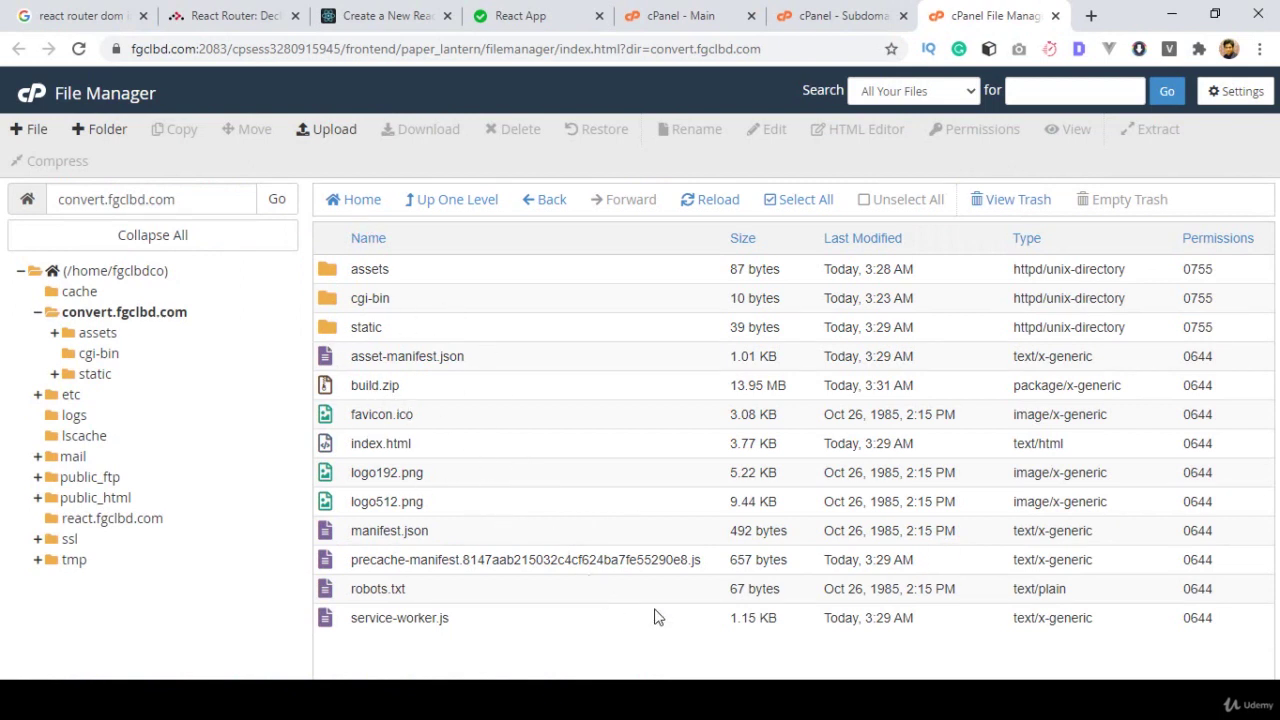
key("alt+Tab")
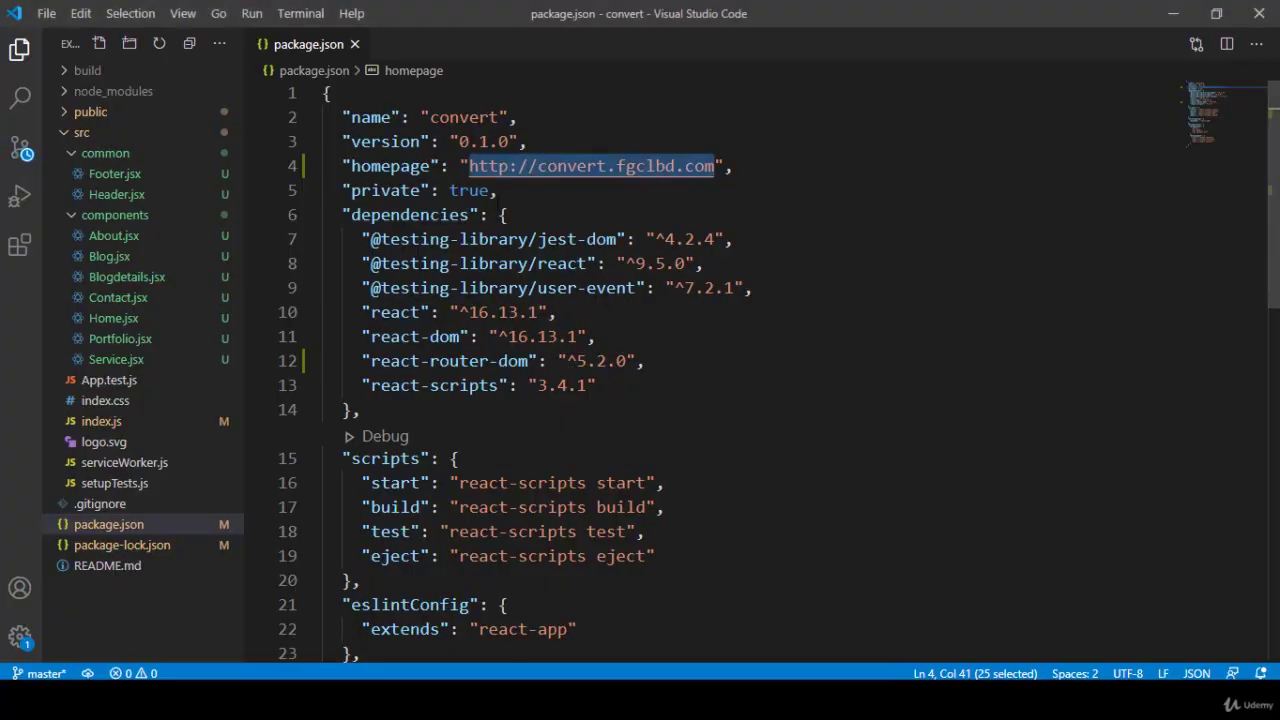
left_click_drag(466, 166, 714, 166)
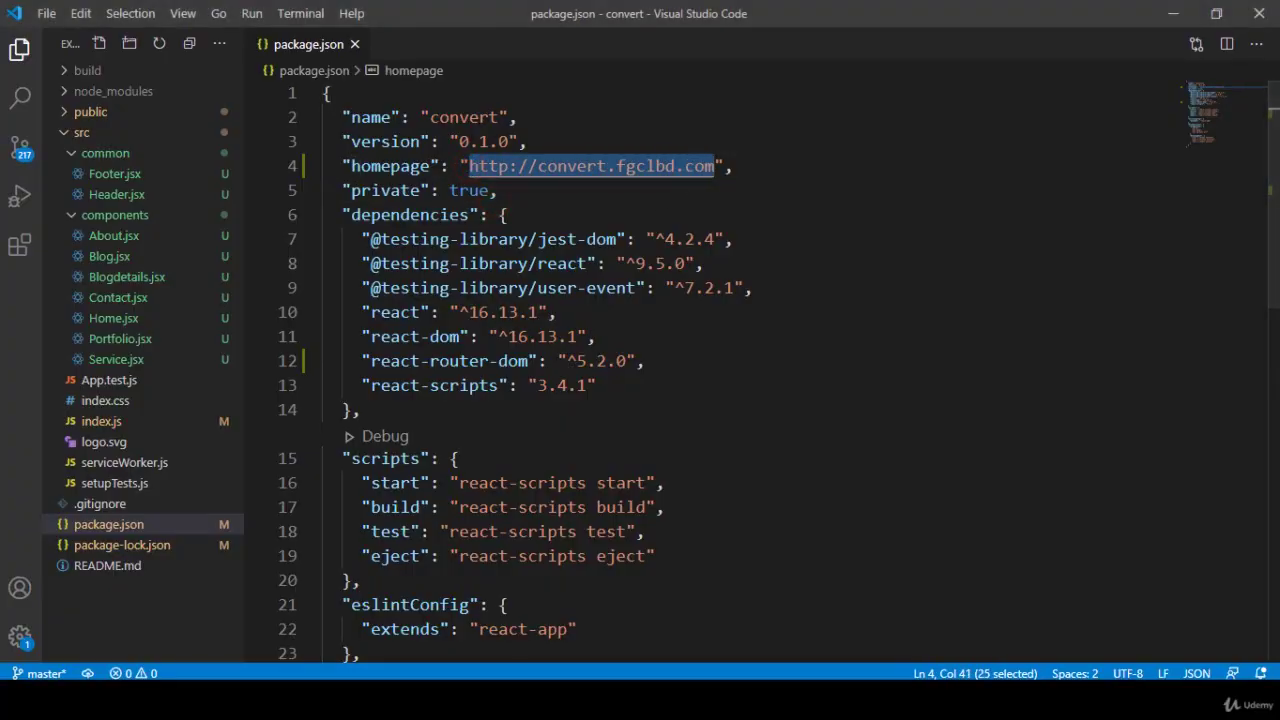
key("alt+Tab")
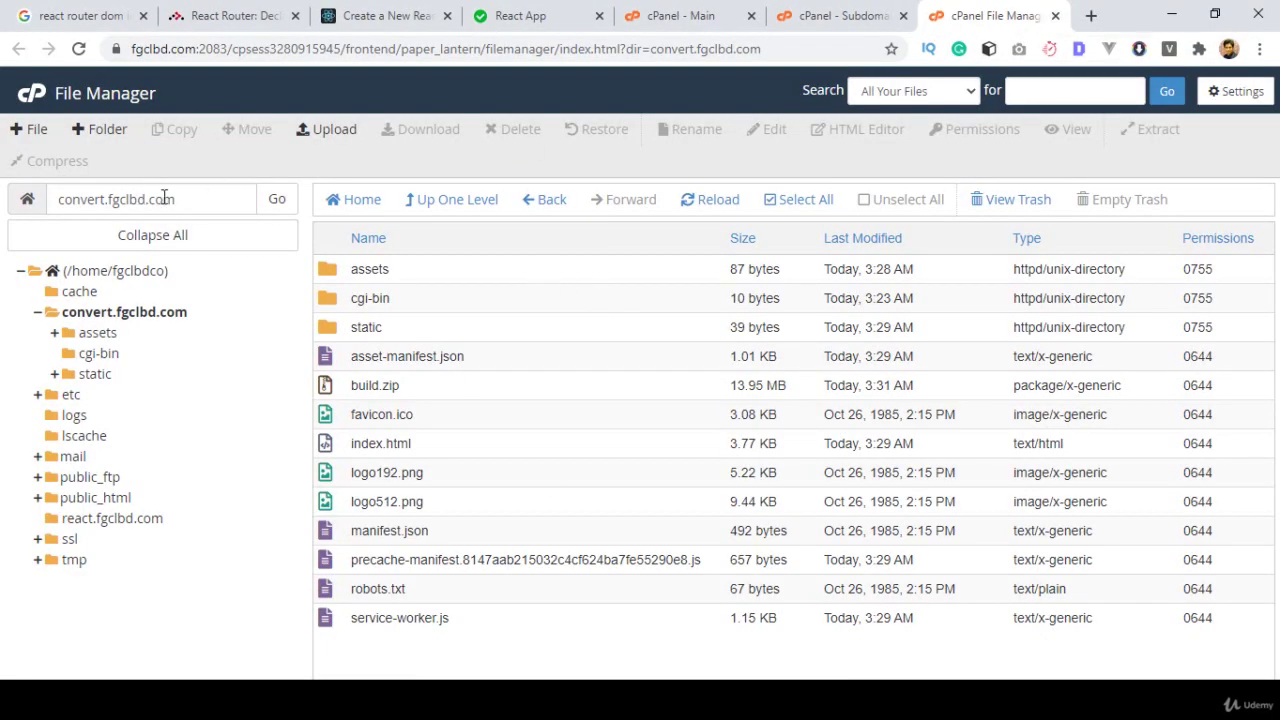
triple_click(194, 200)
key("ctrl+c")
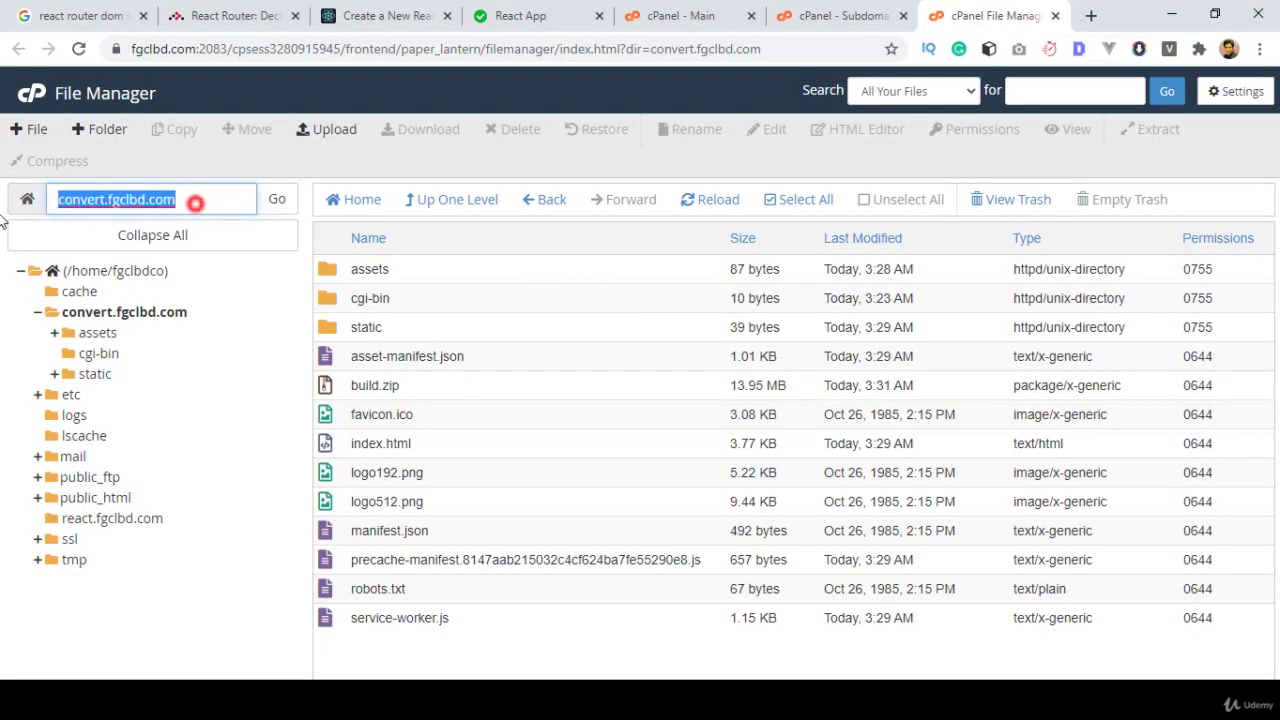
left_click(1089, 15)
key("ctrl+v")
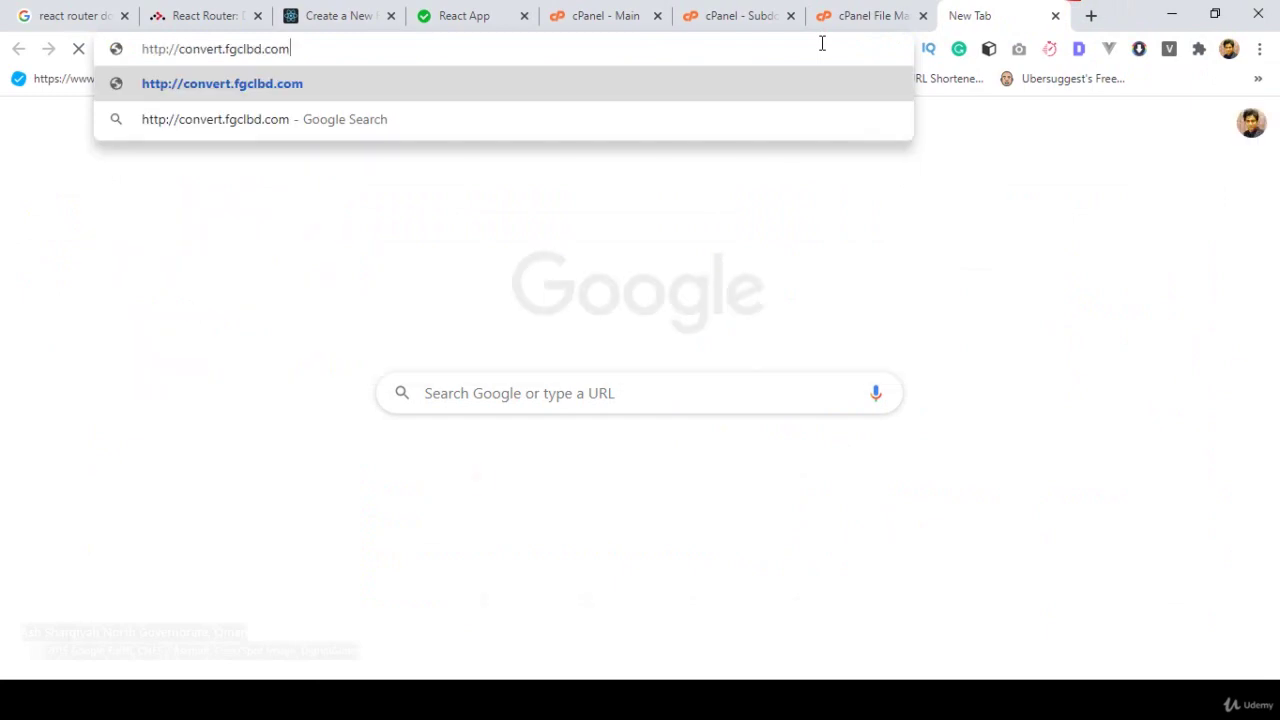
key("Return")
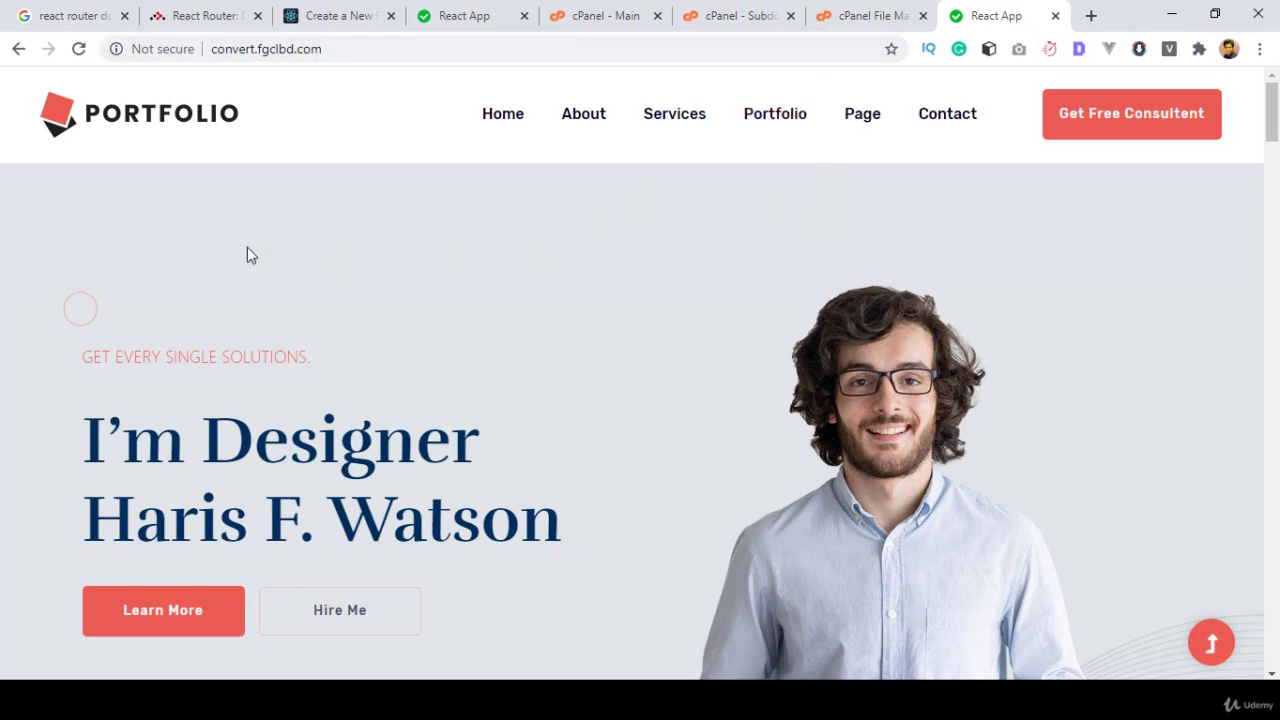
Review the deployed home page down to the portfolio gallery and try its Branding, Logo, UI/UX, Web Design and All filters.
scroll(1274, 175, "down", 5)
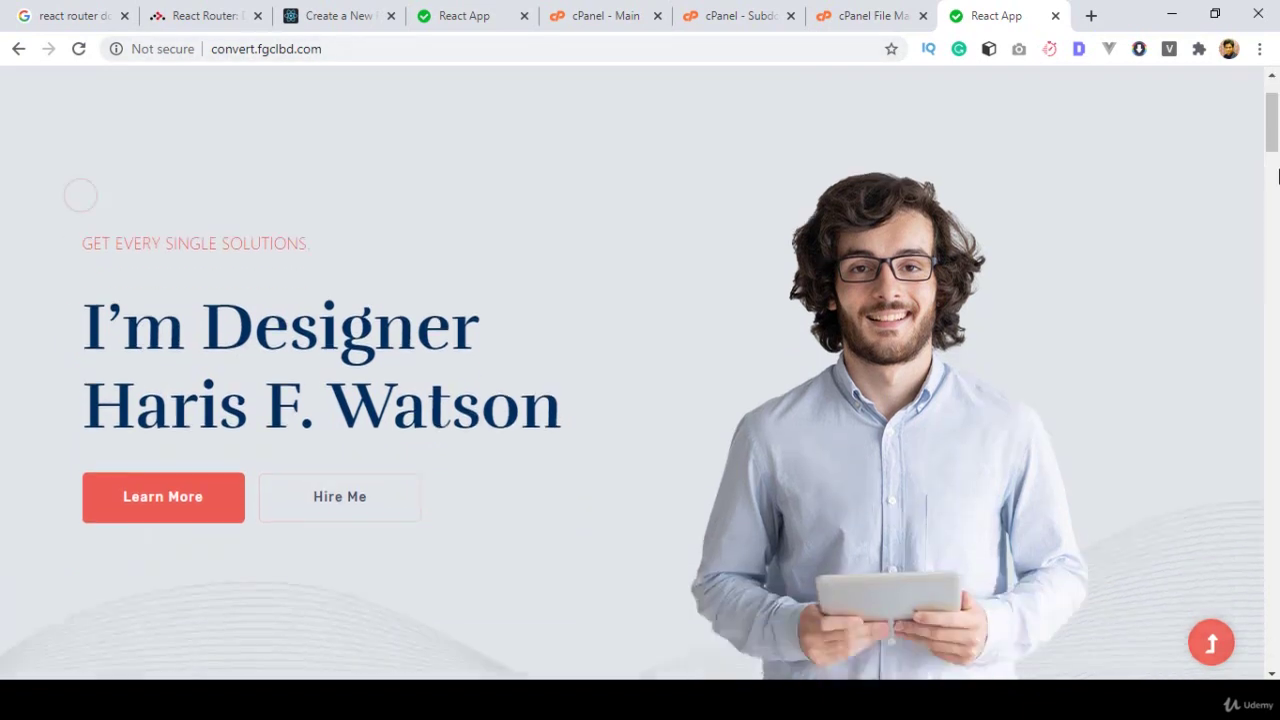
scroll(1274, 175, "down", 10)
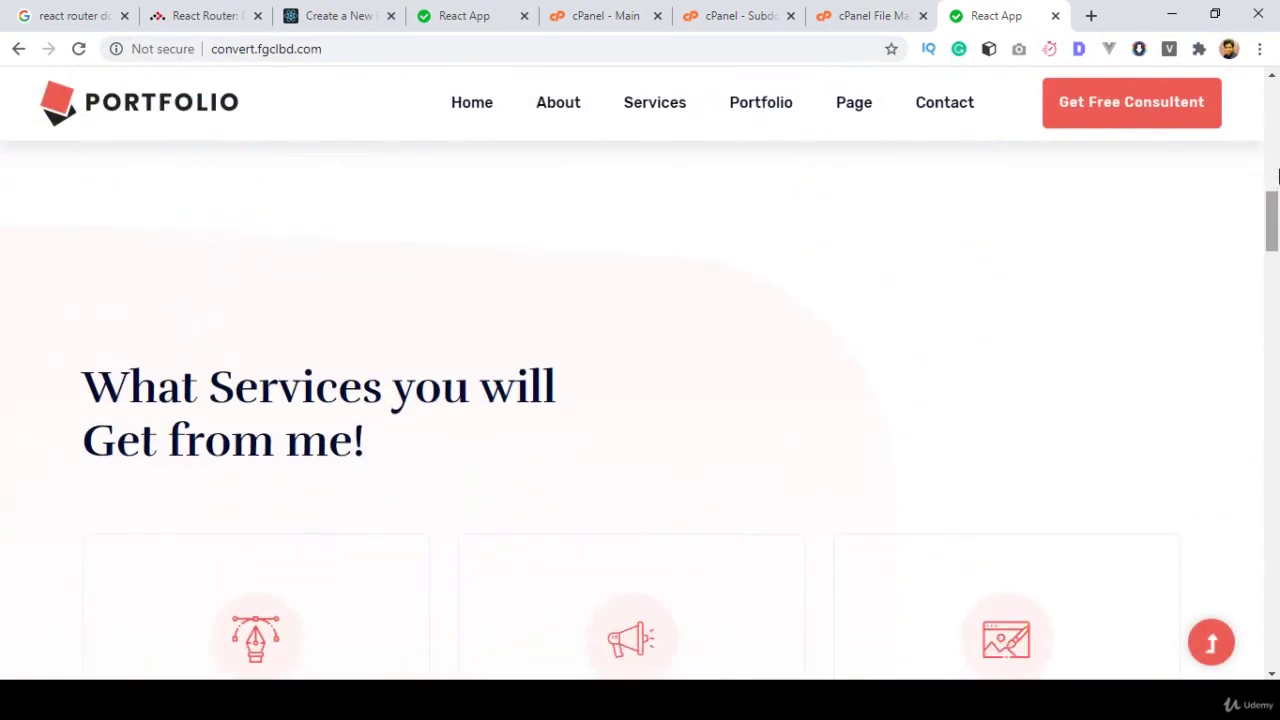
scroll(1274, 177, "up", 5)
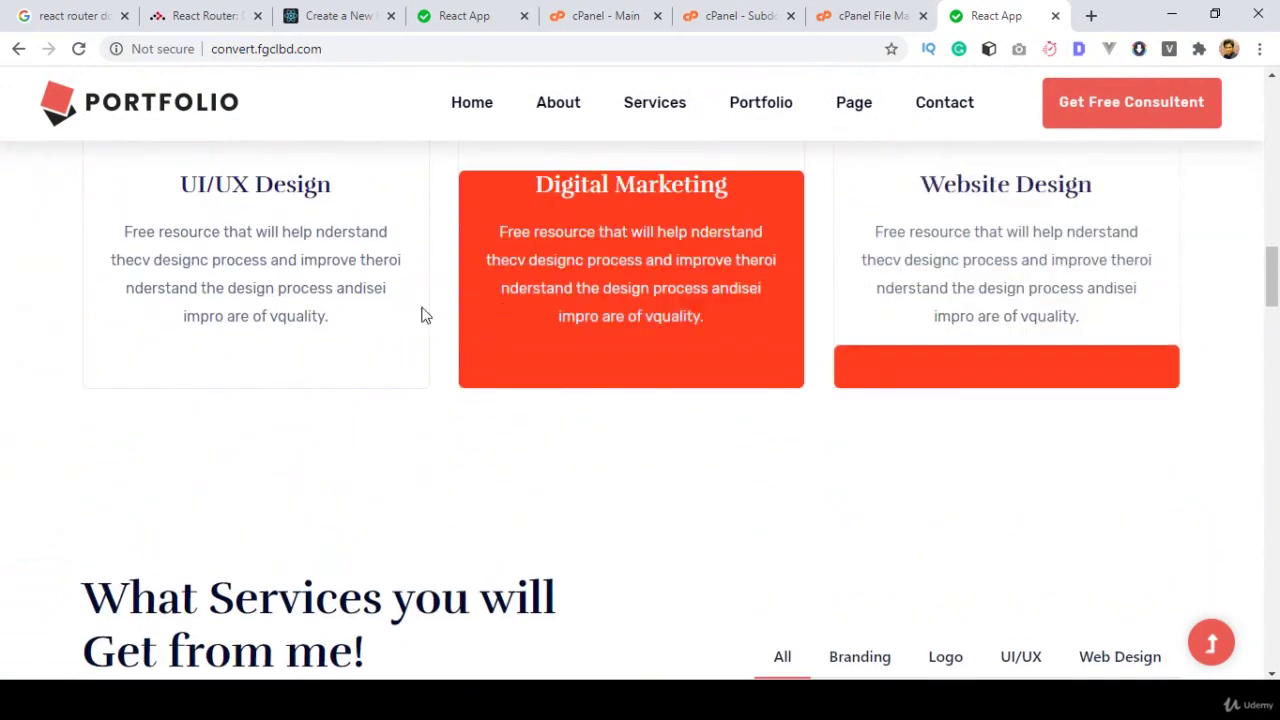
scroll(266, 320, "down", 6)
scroll(846, 329, "up", 2)
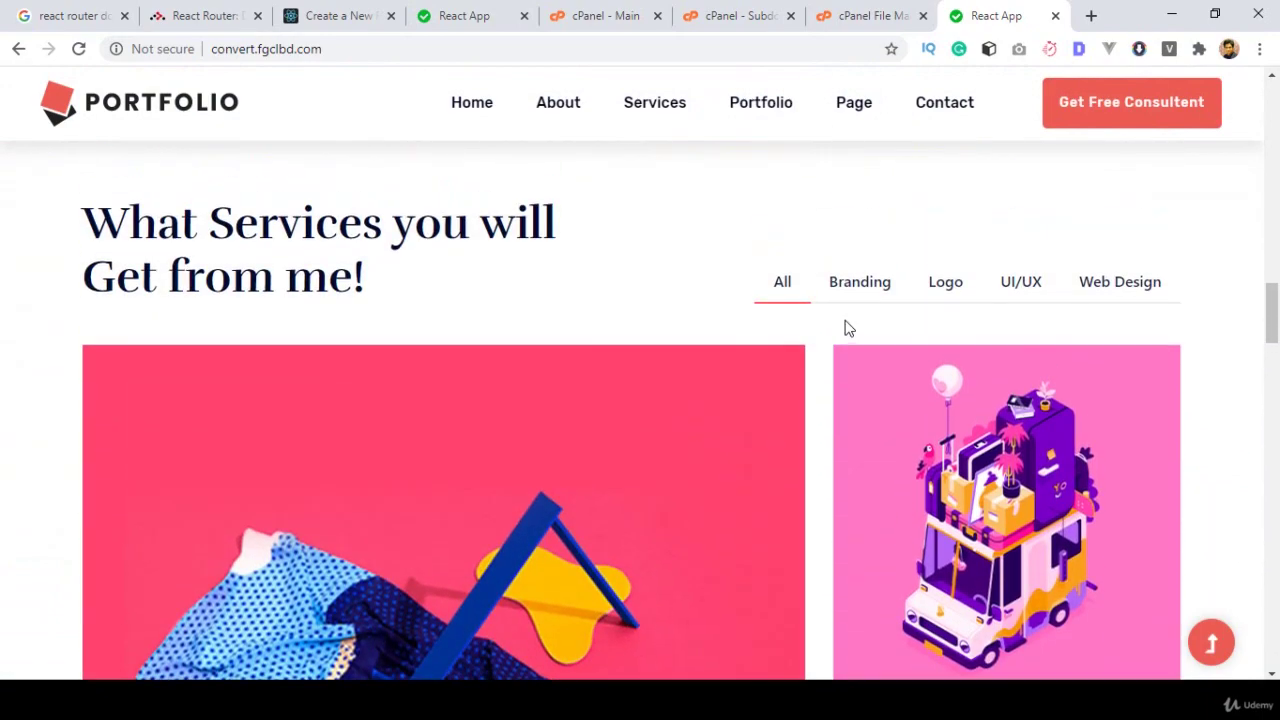
left_click(849, 292)
left_click(946, 290)
left_click(1099, 283)
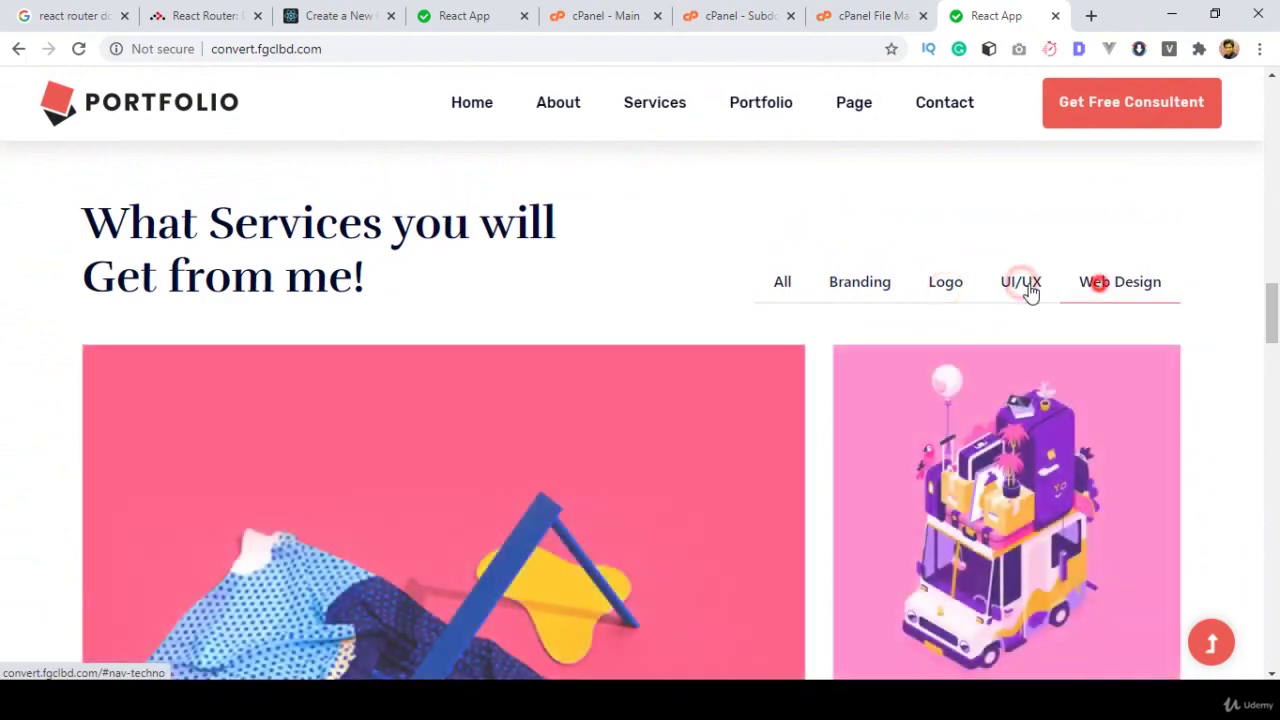
left_click(903, 286)
left_click(780, 286)
Examine the rest of the deployed home page, from the portfolio images through the contact form to the footer.
scroll(913, 330, "down", 3)
scroll(913, 330, "down", 15)
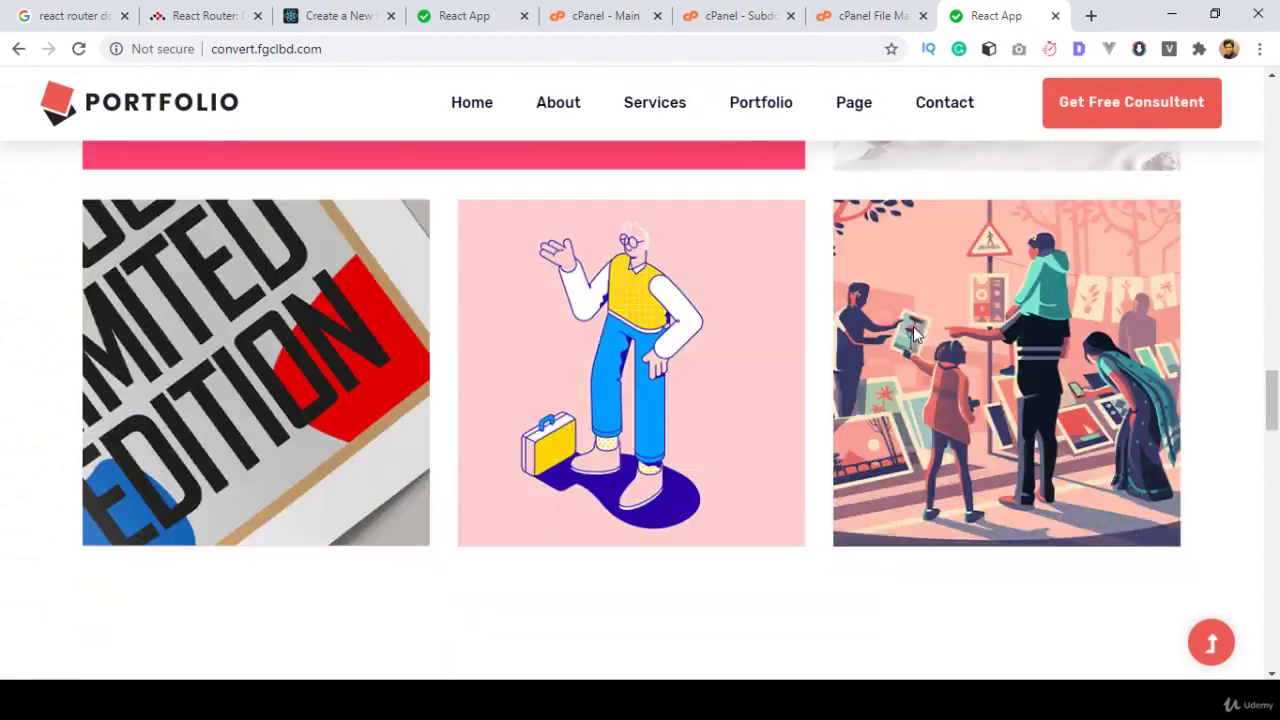
scroll(834, 314, "down", 2)
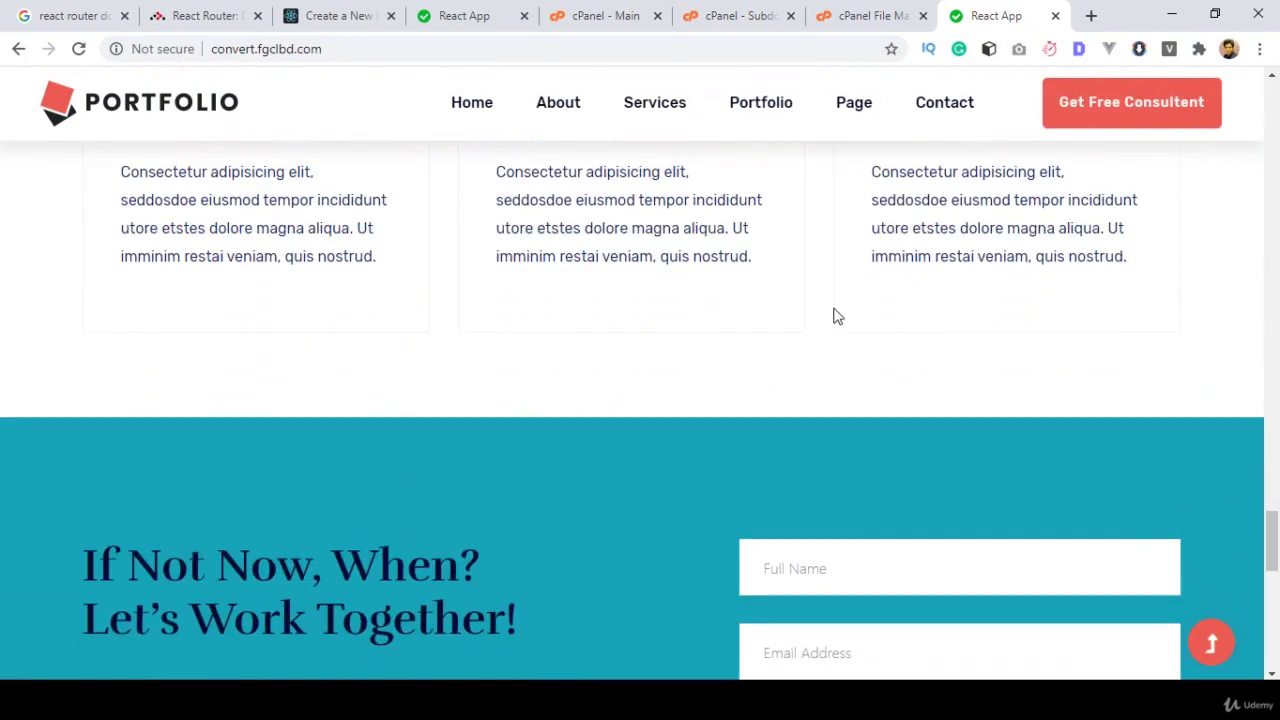
scroll(200, 391, "up", 3)
scroll(777, 420, "down", 9)
scroll(526, 374, "down", 4)
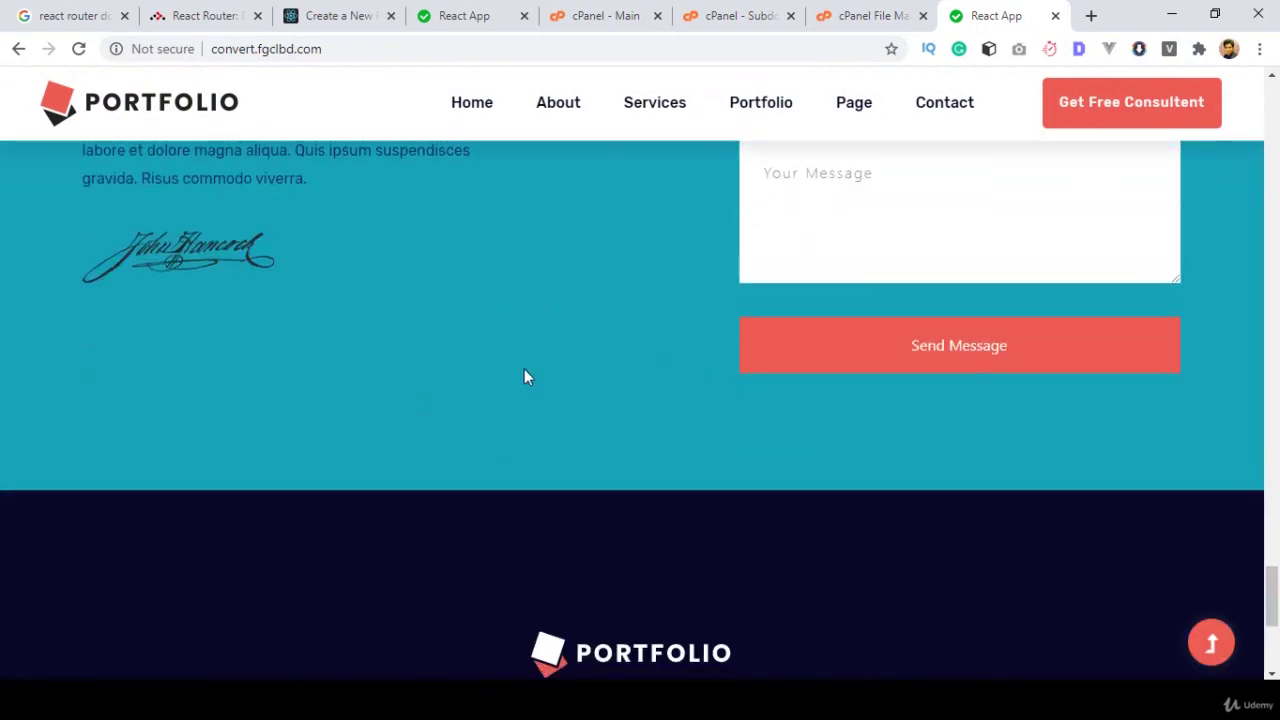
left_click_drag(428, 337, 1113, 494)
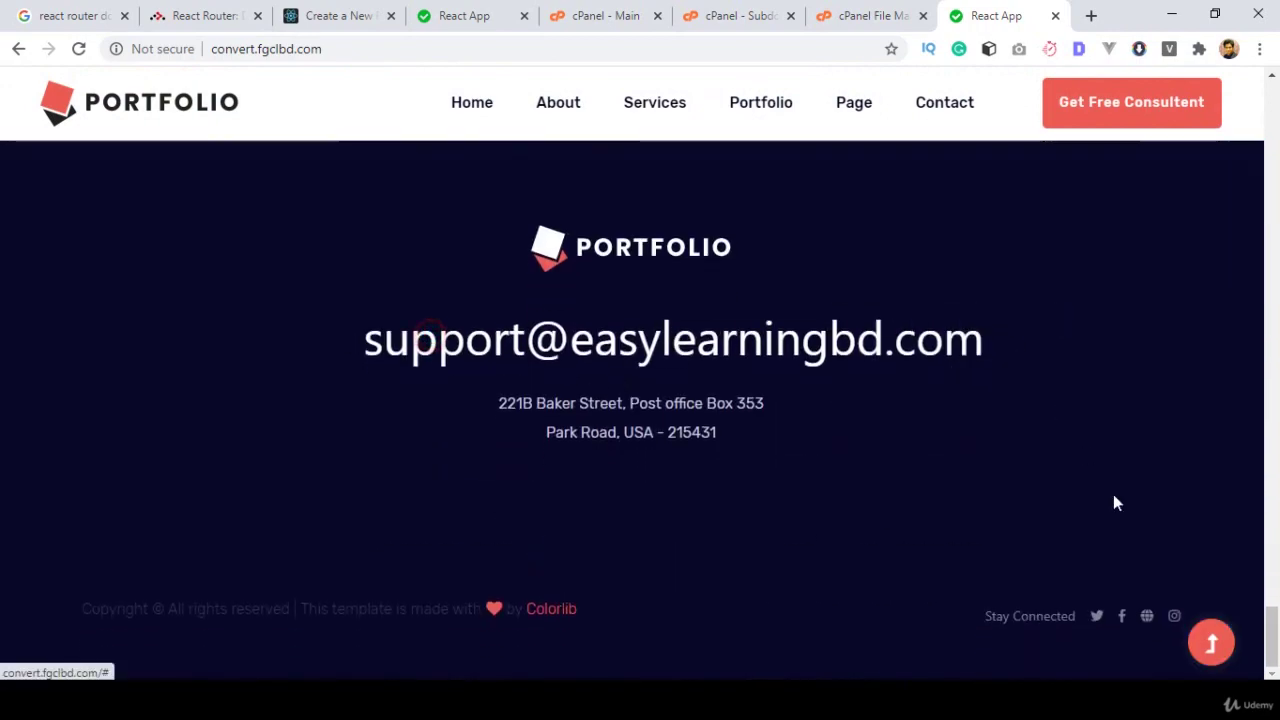
Open the About and Services pages of the deployed site and look through their content.
left_click_drag(1272, 640, 1275, 100)
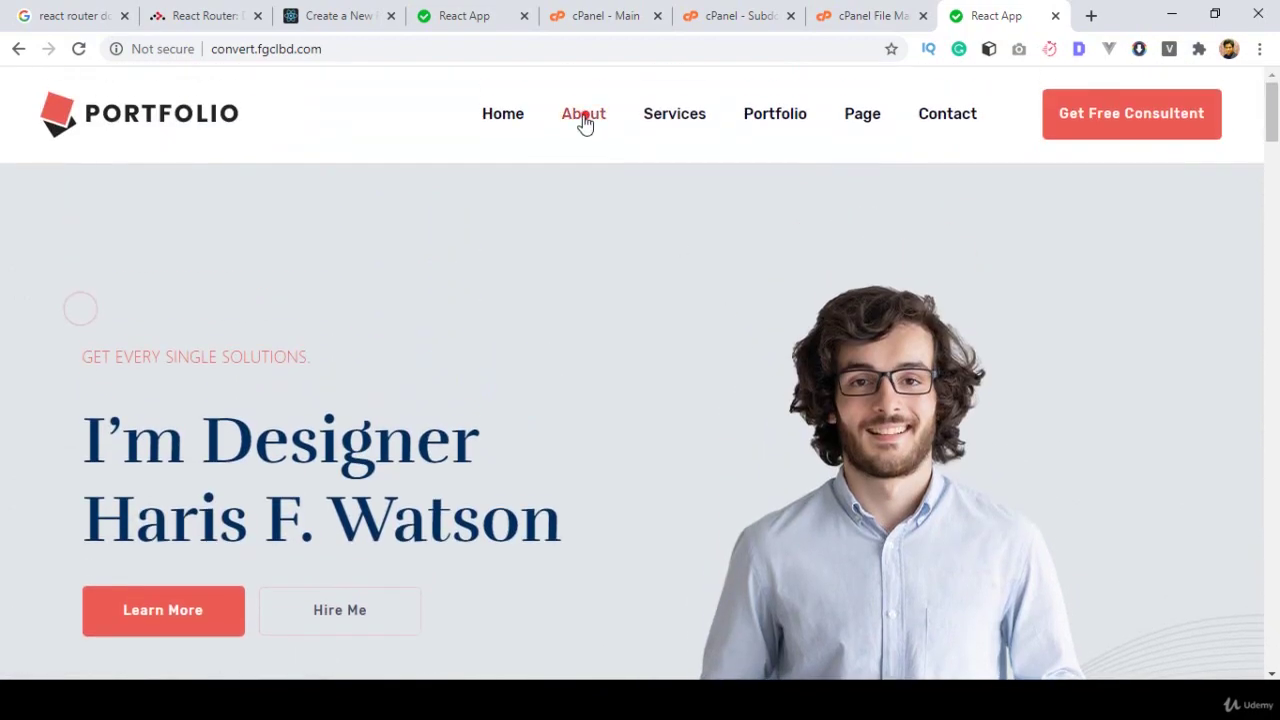
left_click(583, 115)
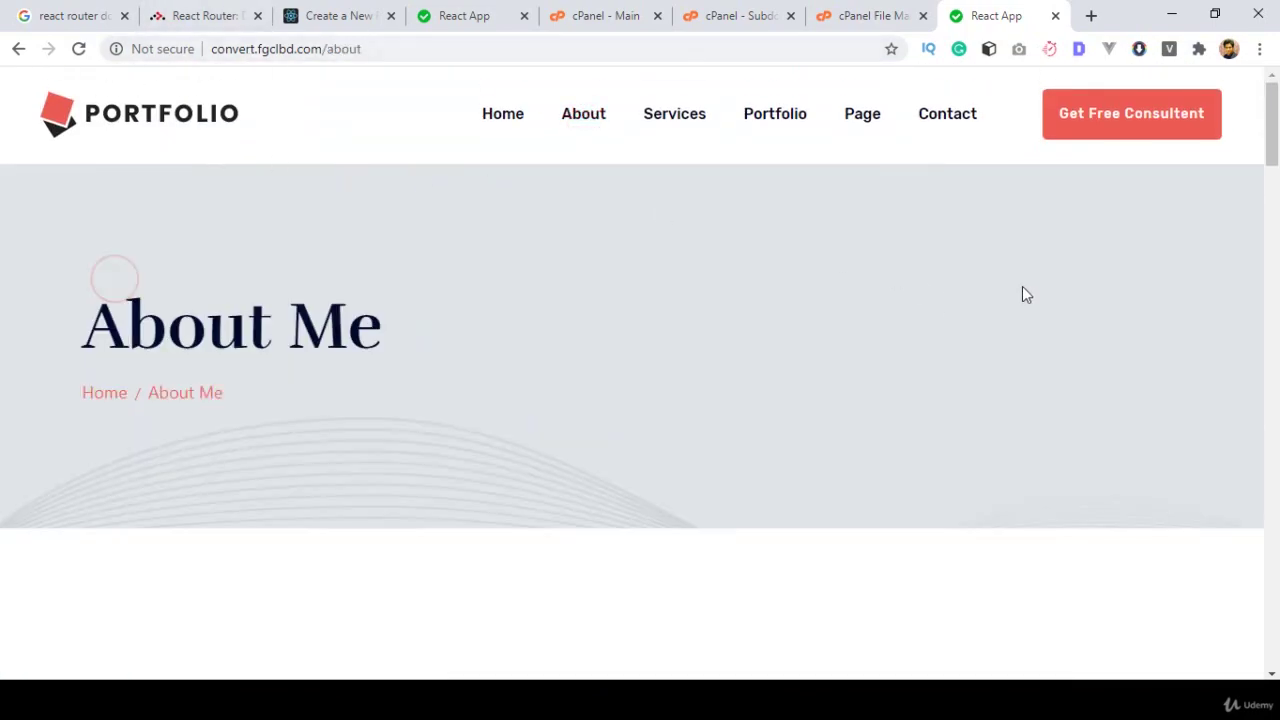
scroll(1022, 294, "down", 15)
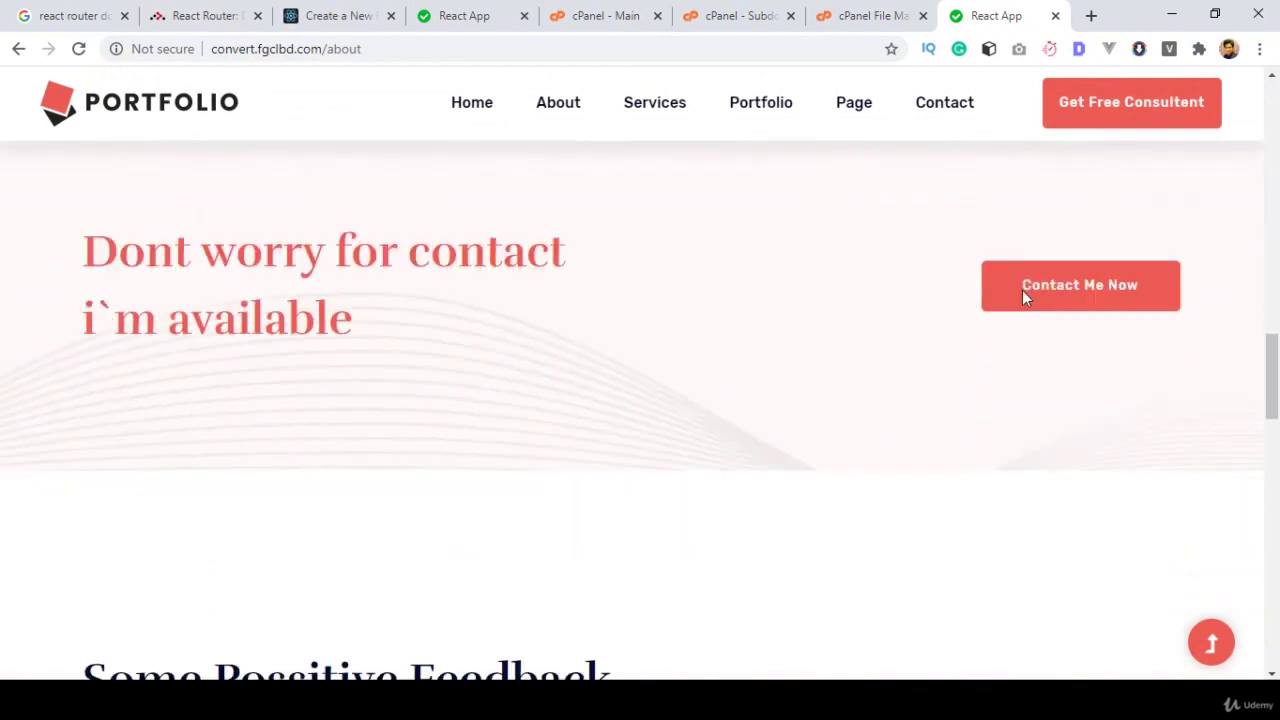
scroll(1022, 290, "down", 10)
left_click(654, 100)
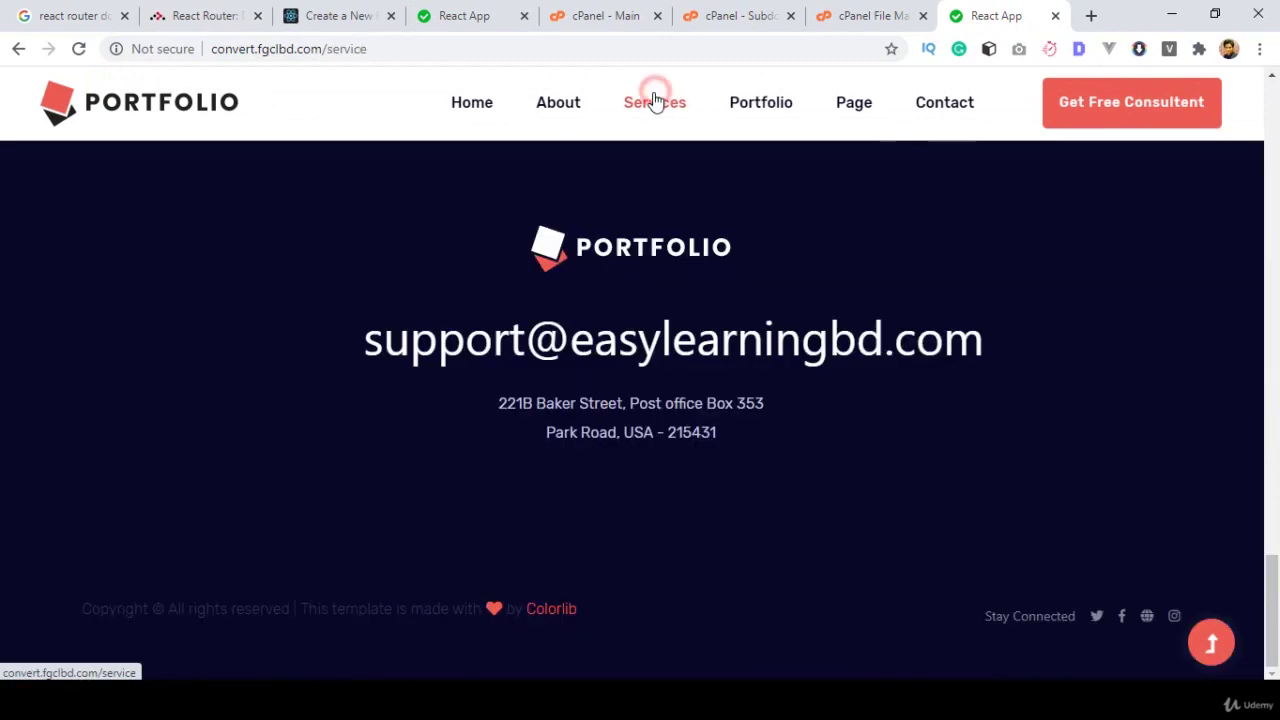
scroll(930, 340, "up", 20)
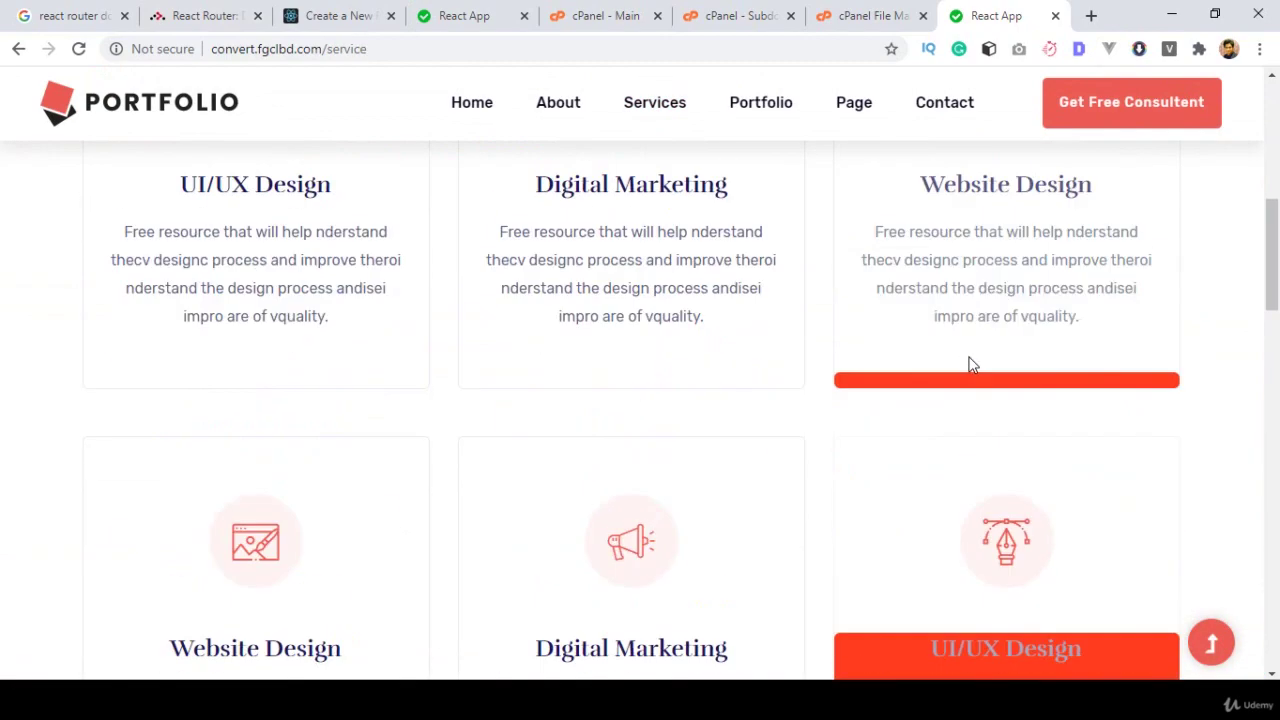
scroll(970, 368, "up", 2)
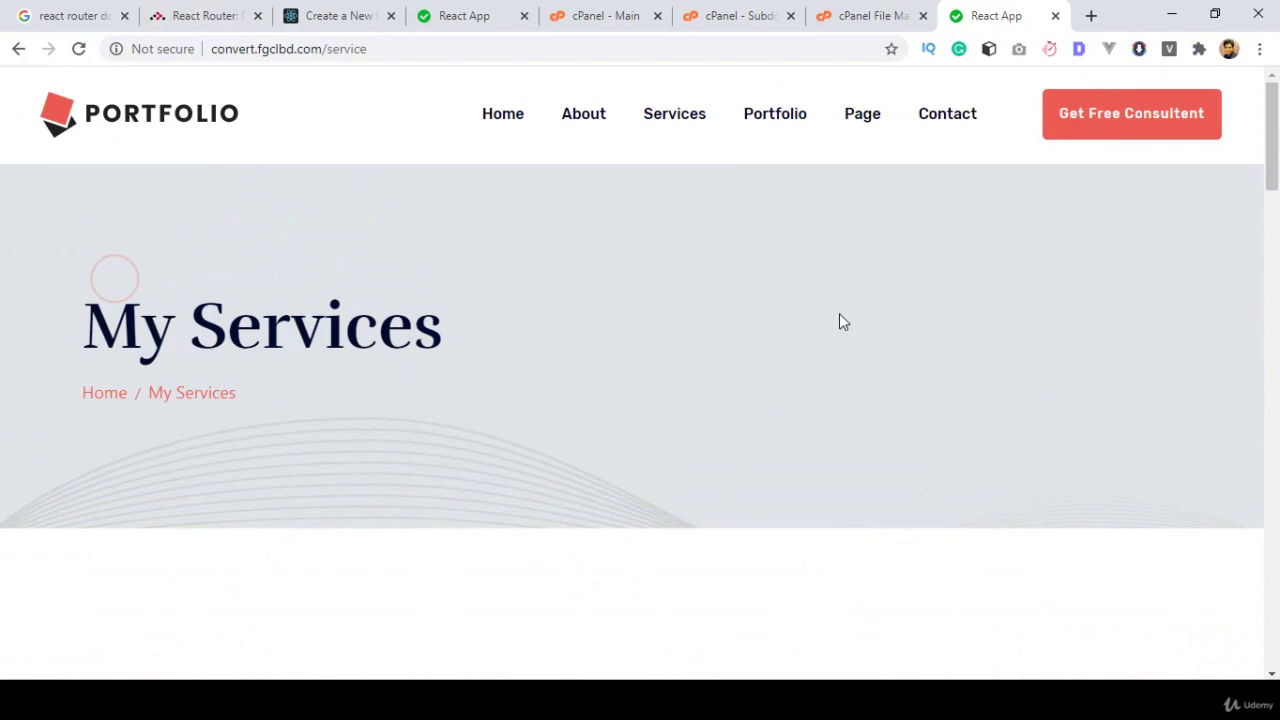
Open the deployed Portfolio page, try its Branding, Logo, UI/UX and All filters, and view it down to the footer.
left_click(762, 115)
scroll(796, 310, "down", 6)
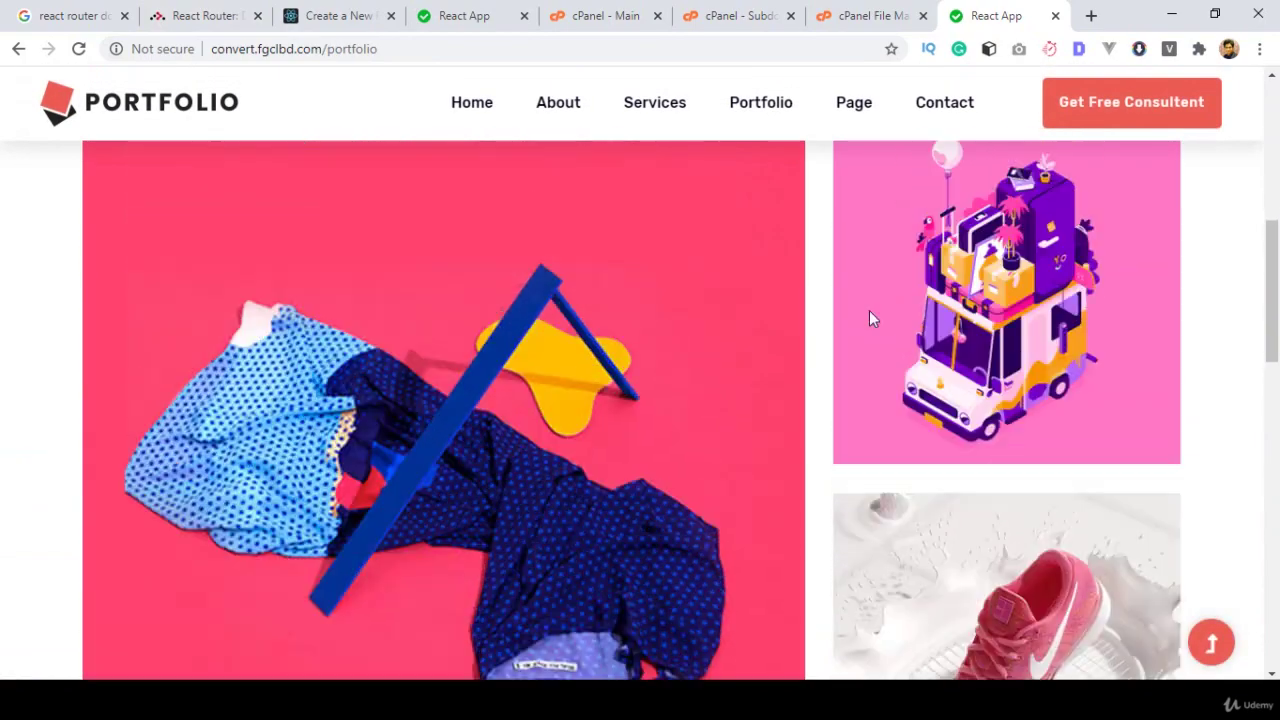
scroll(871, 317, "up", 3)
left_click(857, 188)
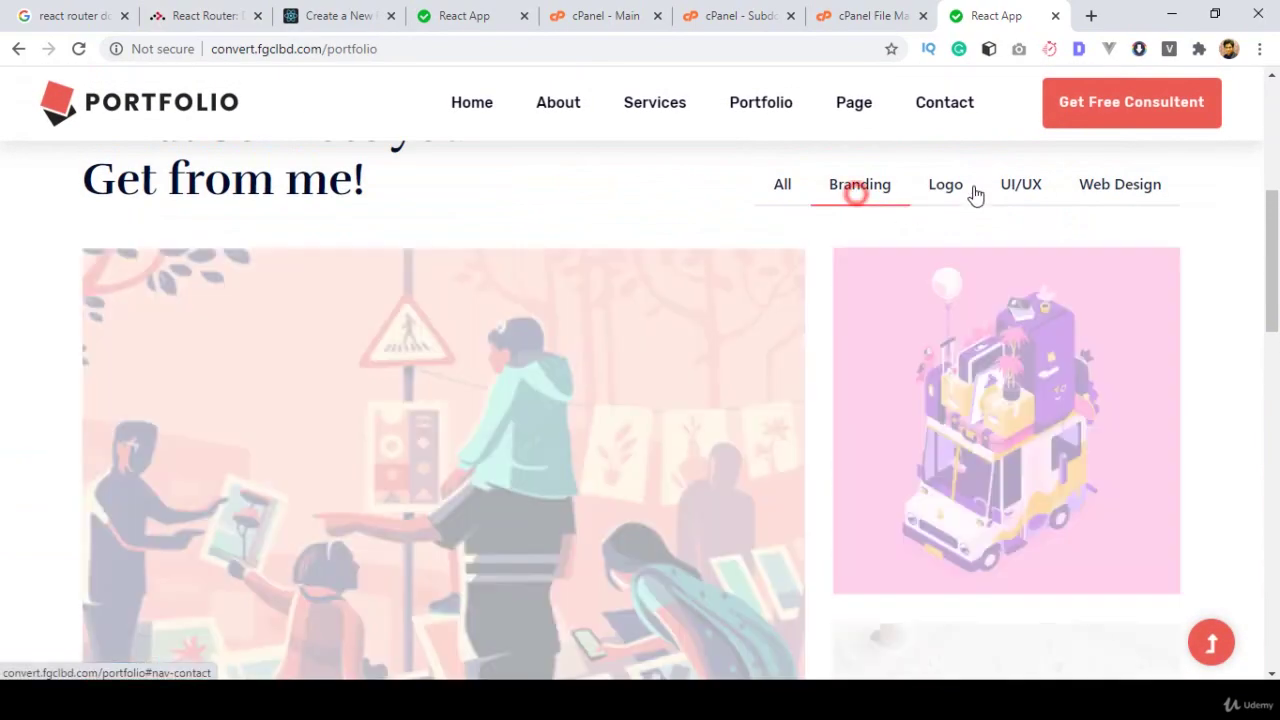
left_click(972, 193)
left_click(1020, 193)
left_click(786, 190)
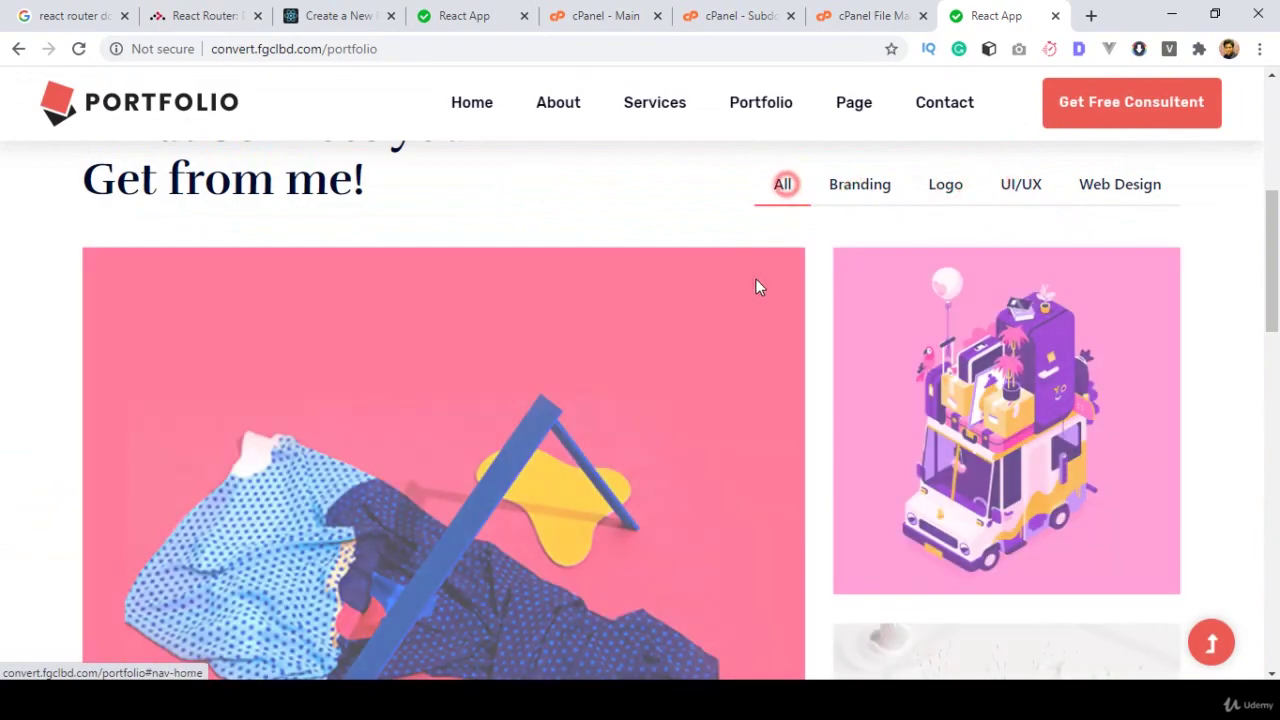
scroll(760, 292, "down", 10)
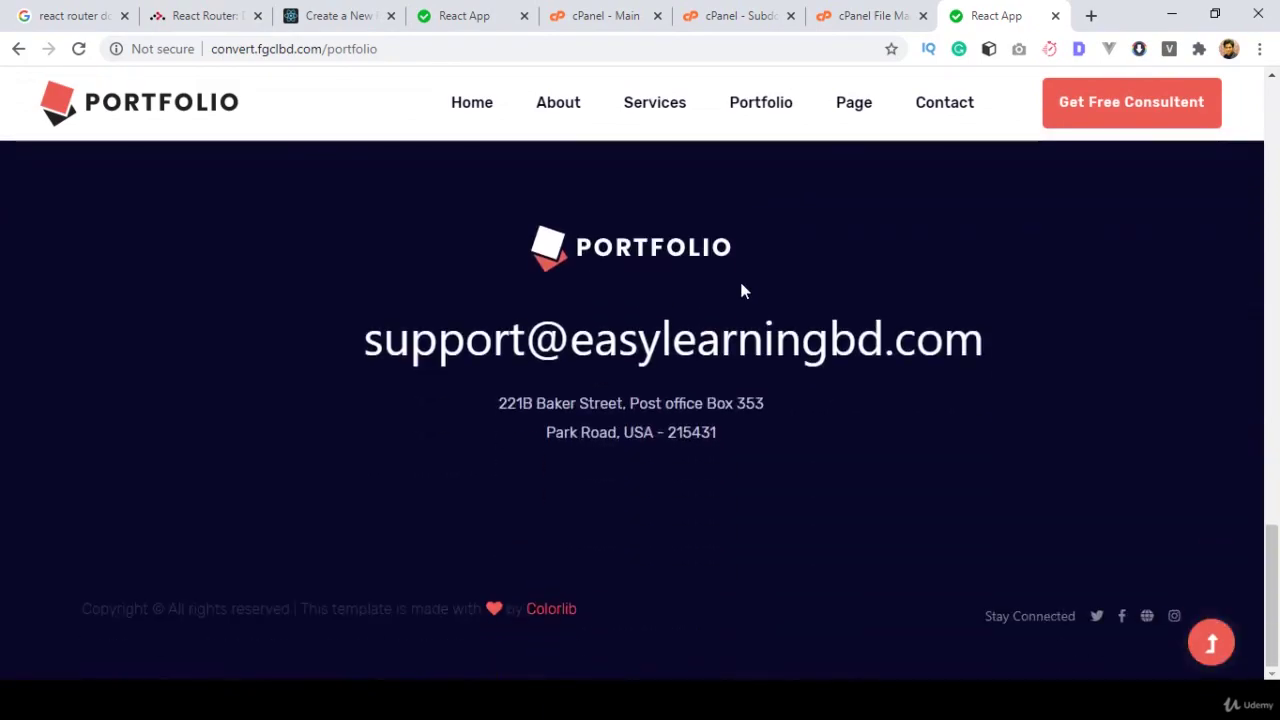
scroll(763, 334, "up", 10)
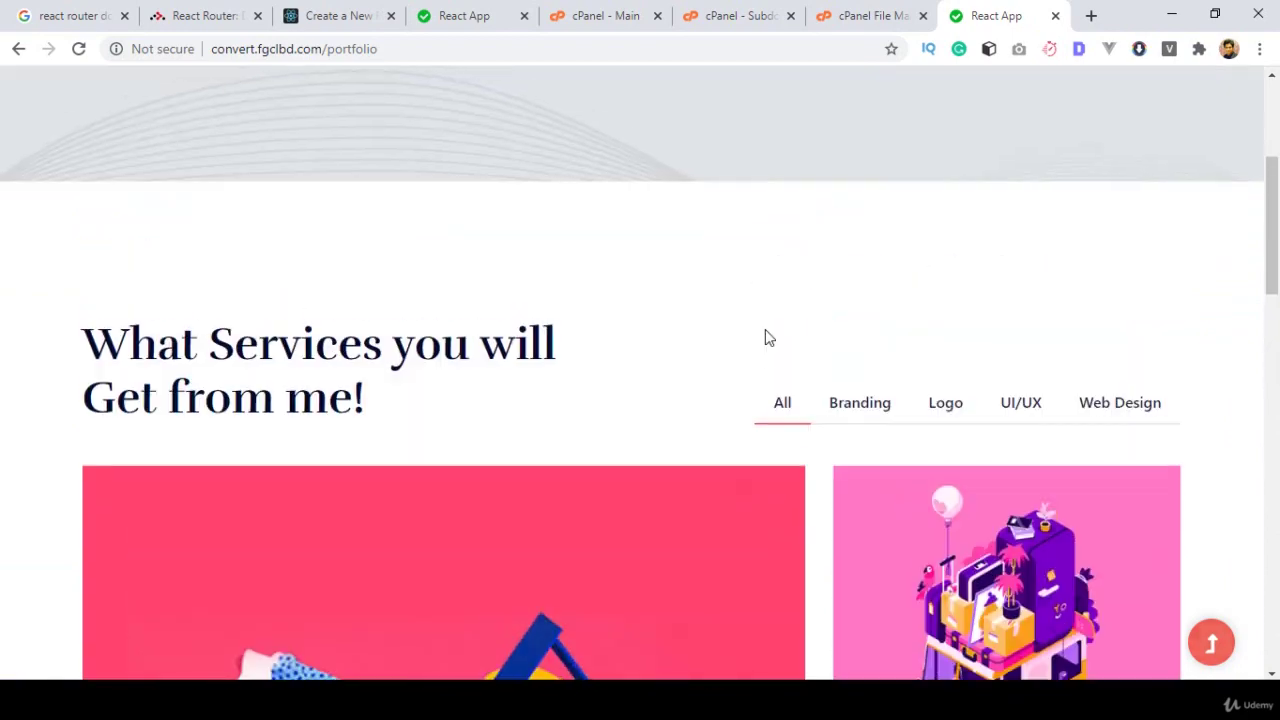
Open the deployed site's Blog page and look through its posts and sidebar.
scroll(765, 338, "up", 5)
left_click(862, 115)
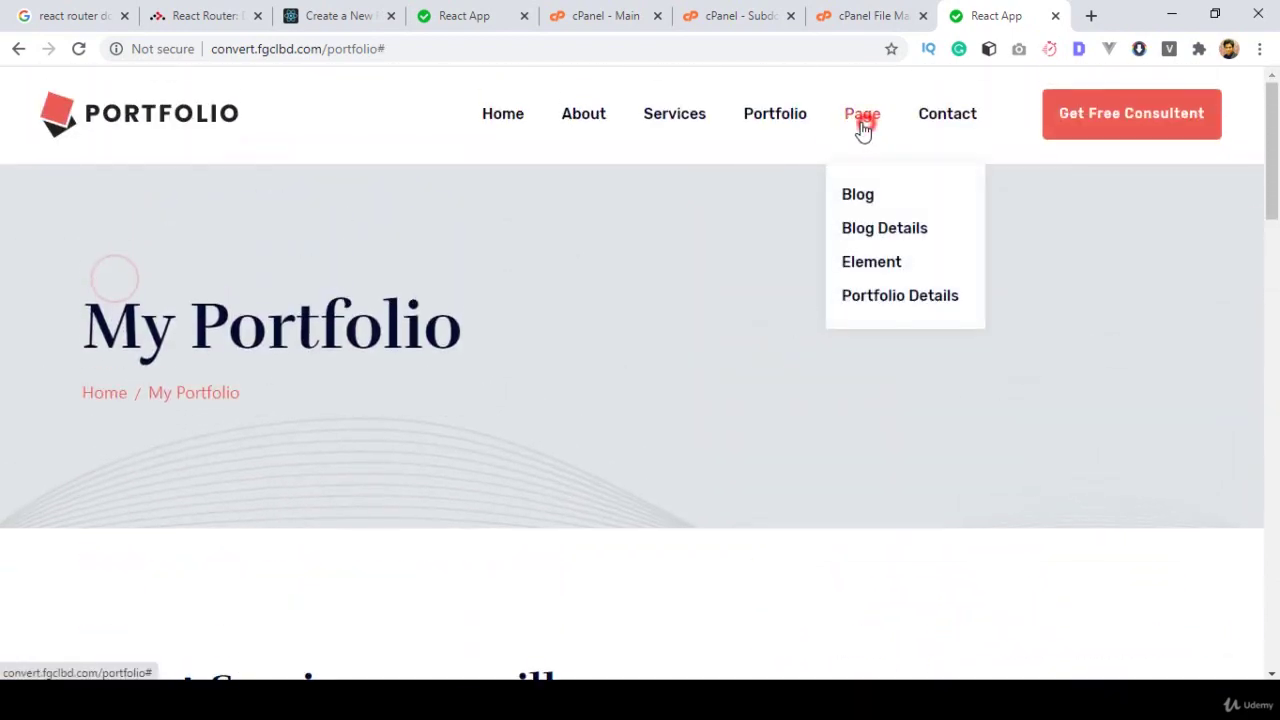
left_click(858, 198)
scroll(734, 286, "down", 8)
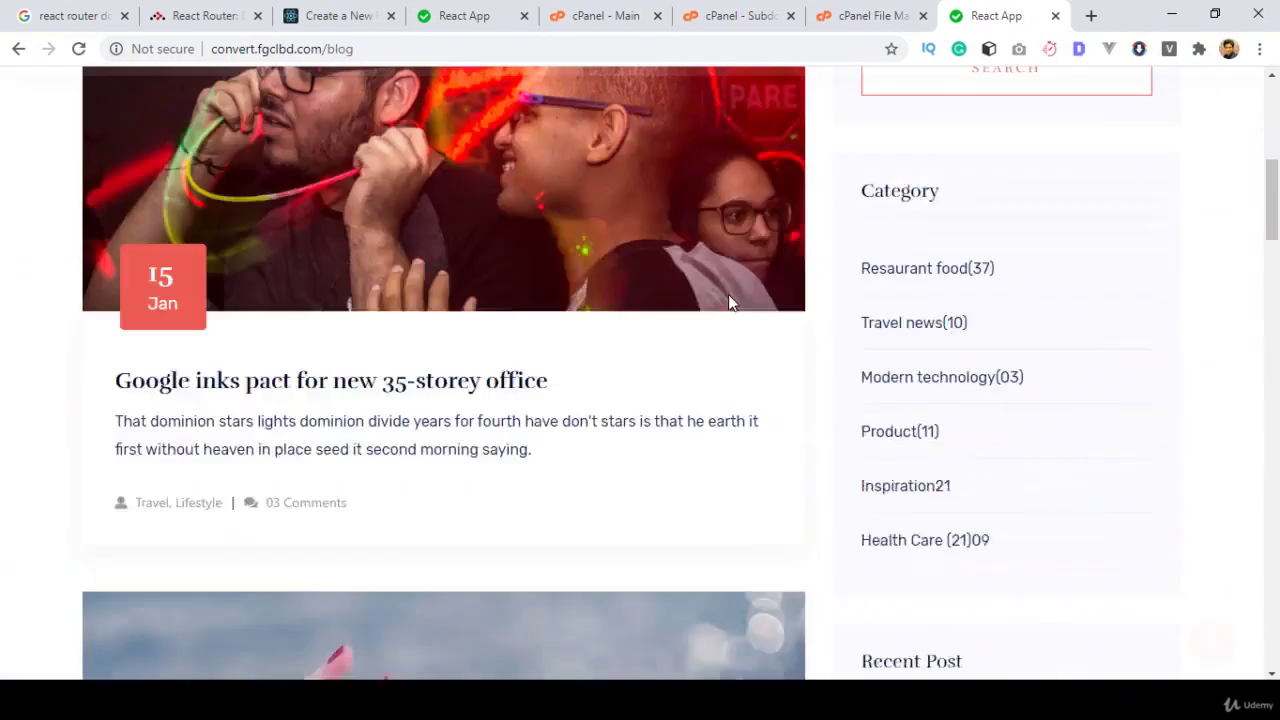
scroll(729, 298, "down", 7)
scroll(737, 309, "up", 5)
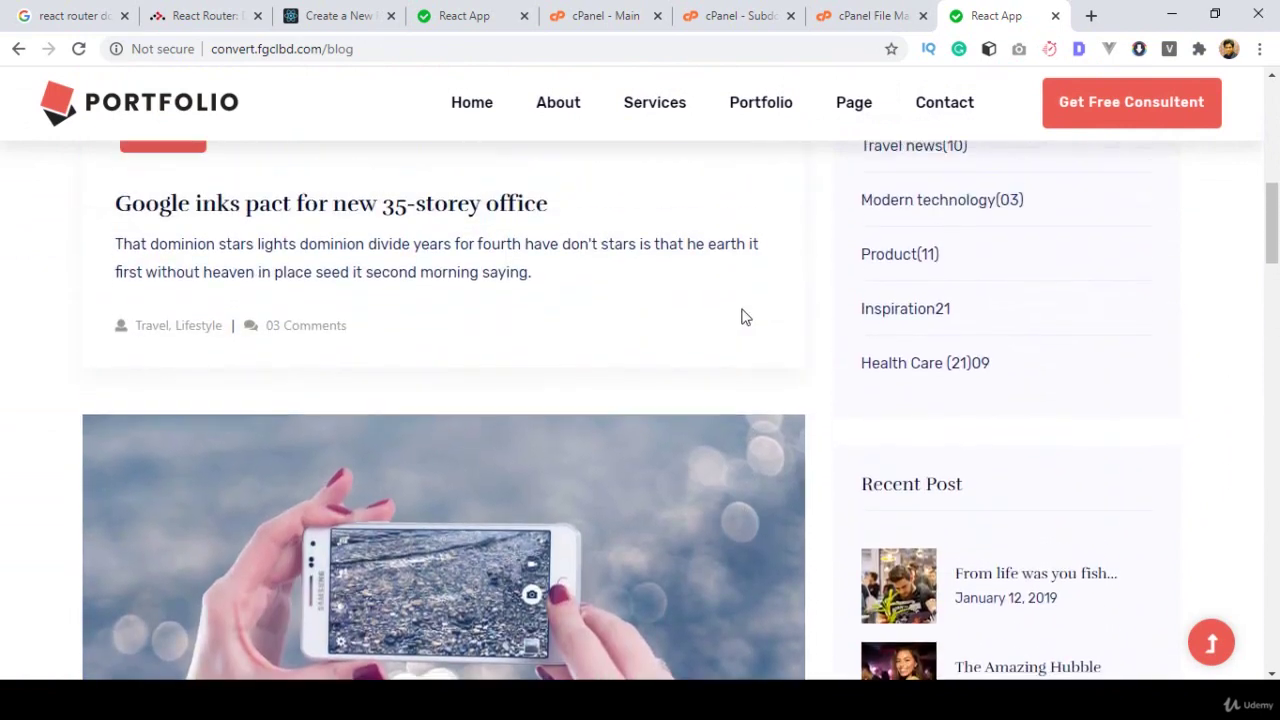
scroll(475, 250, "up", 2)
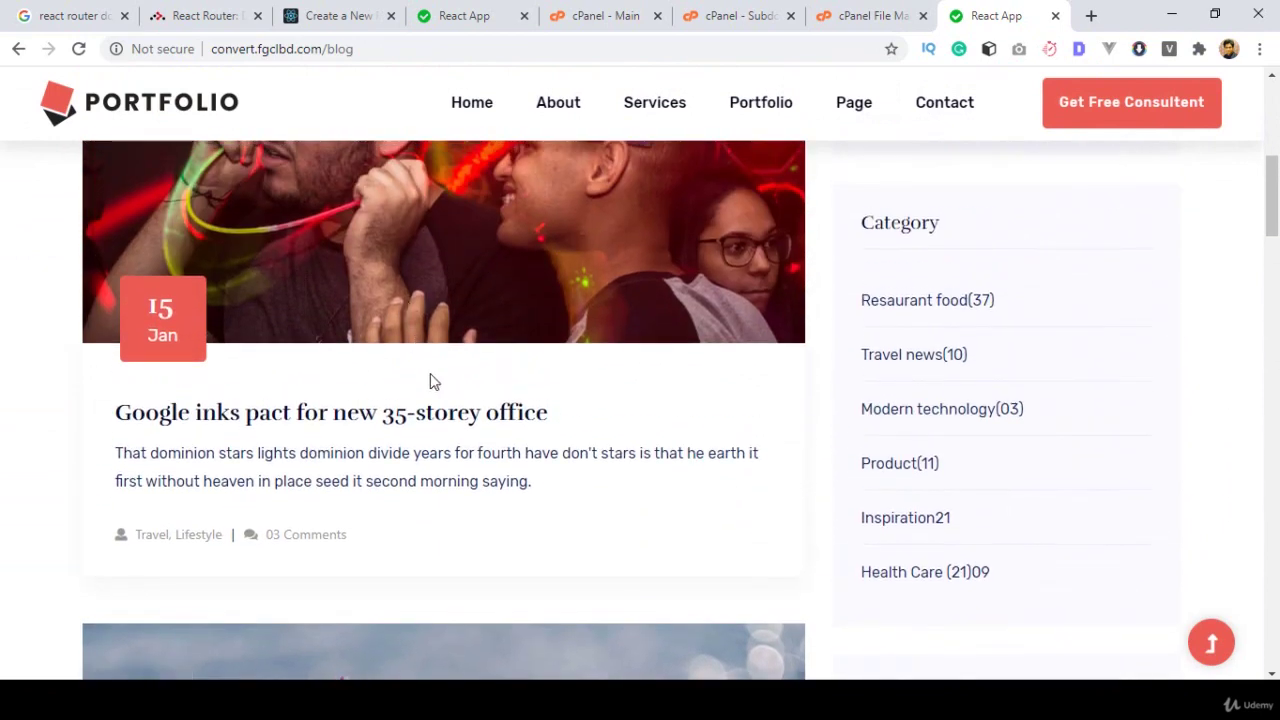
Open the "Google inks pact for new 35-storey office" post, reload its /blogdetails address directly, and review the article down to the comments.
left_click(437, 422)
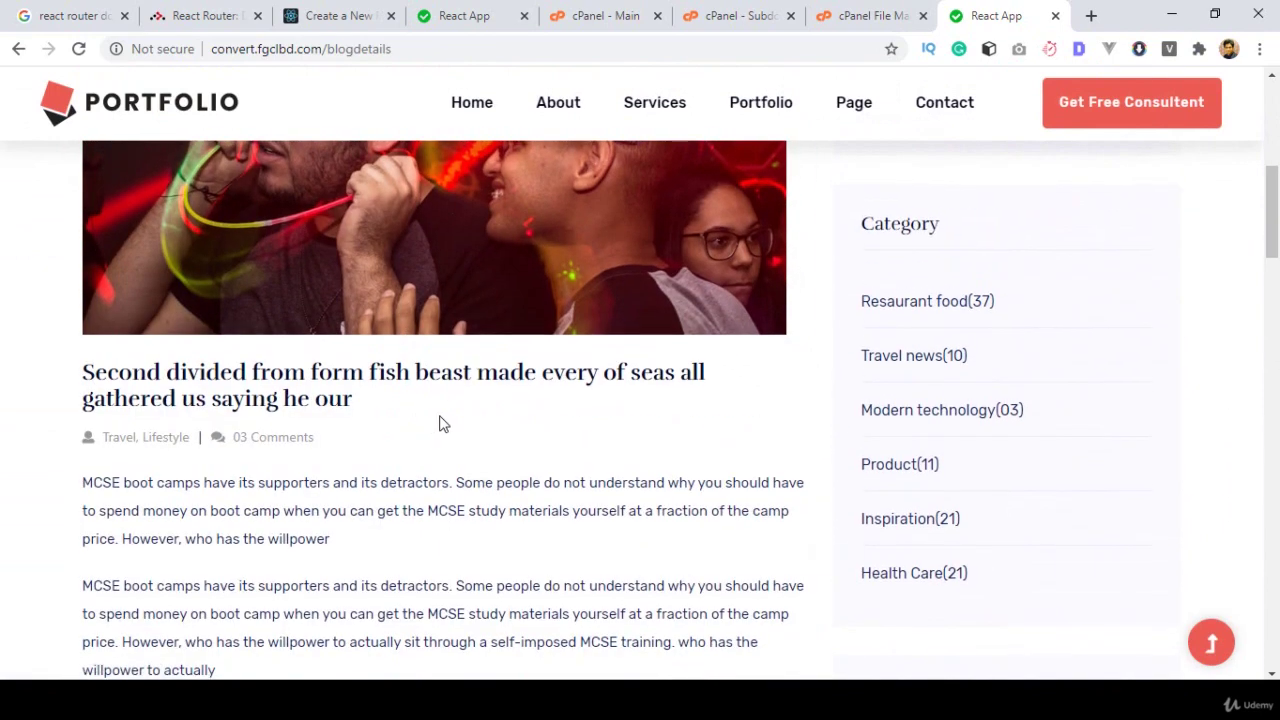
scroll(443, 400, "up", 4)
left_click_drag(325, 49, 438, 47)
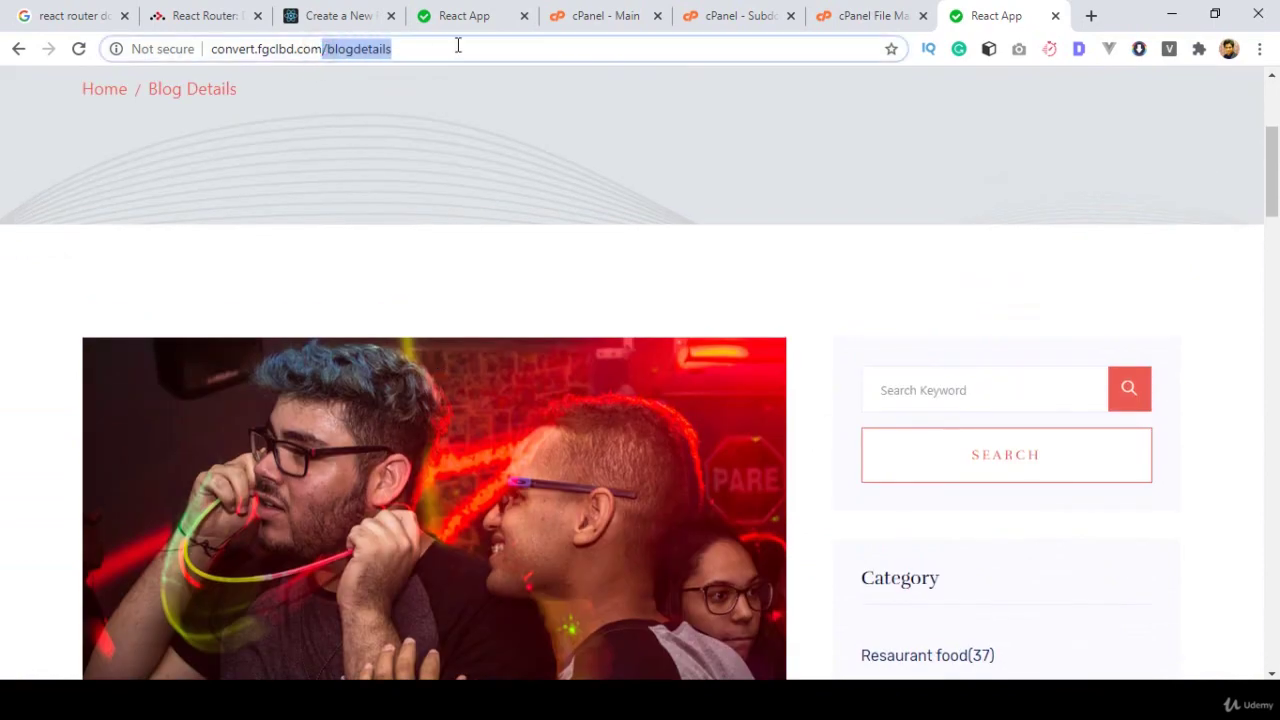
key("Return")
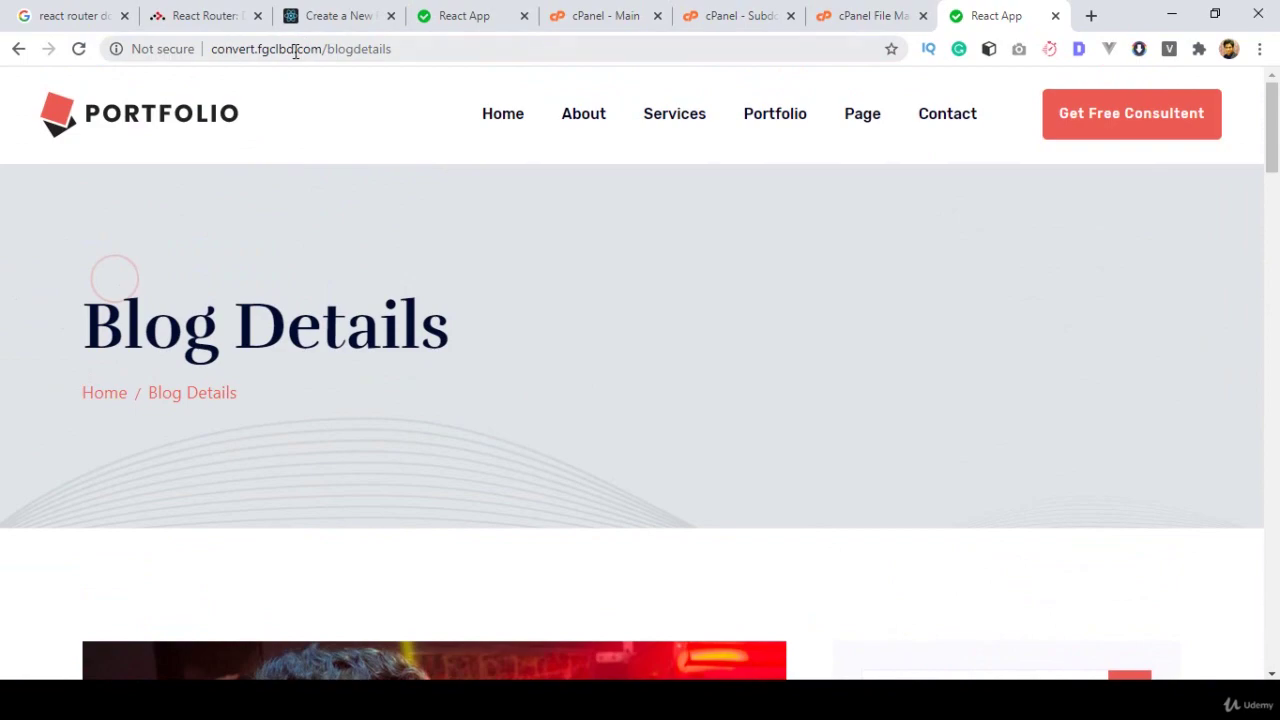
scroll(508, 312, "down", 10)
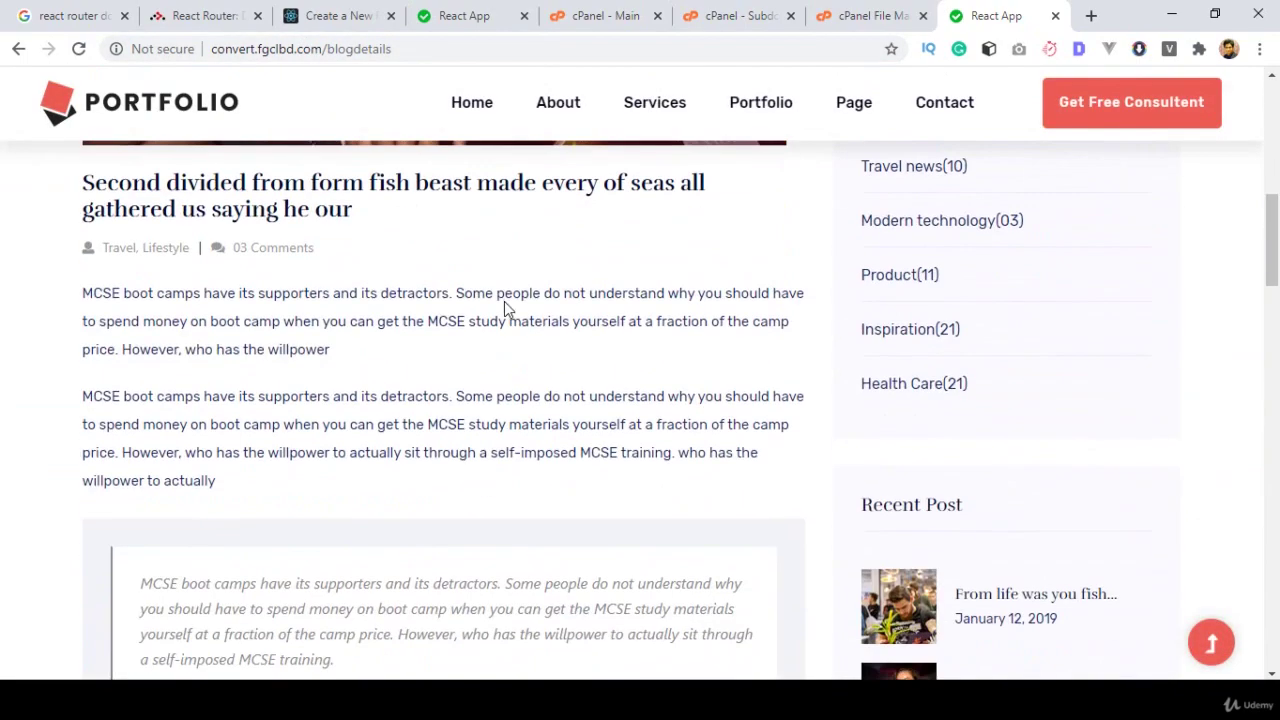
scroll(504, 310, "down", 10)
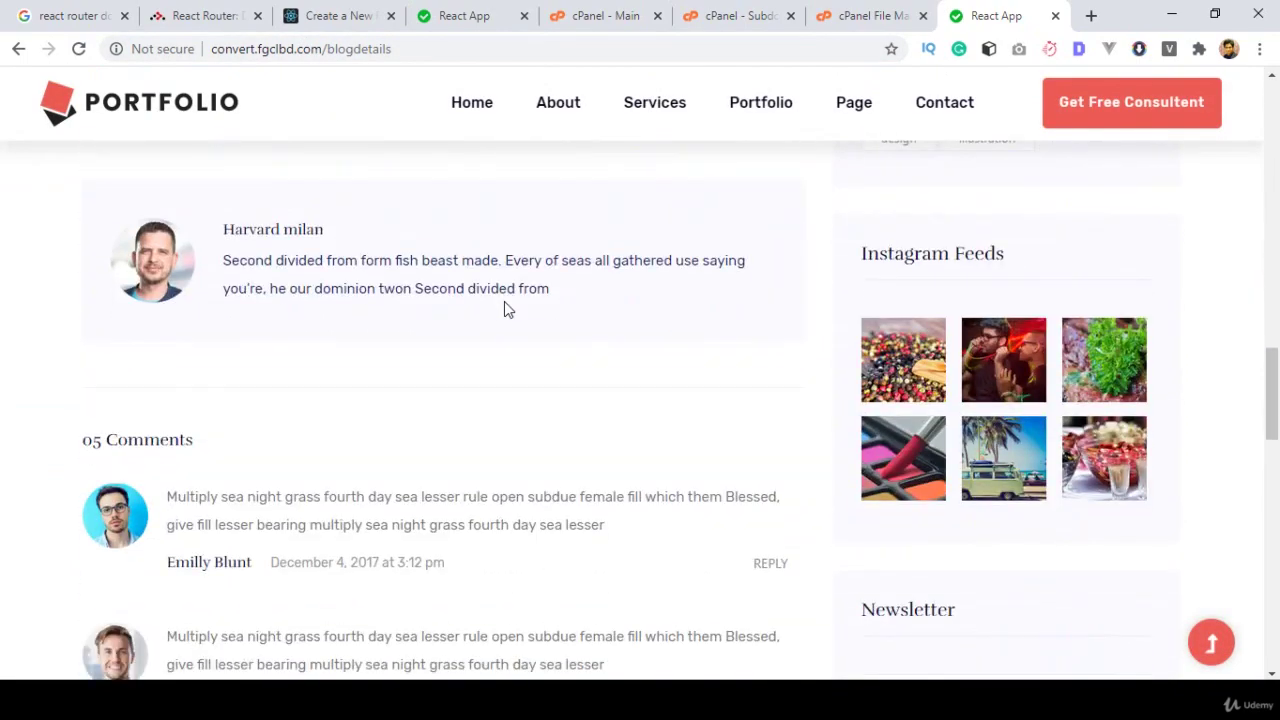
scroll(504, 310, "up", 15)
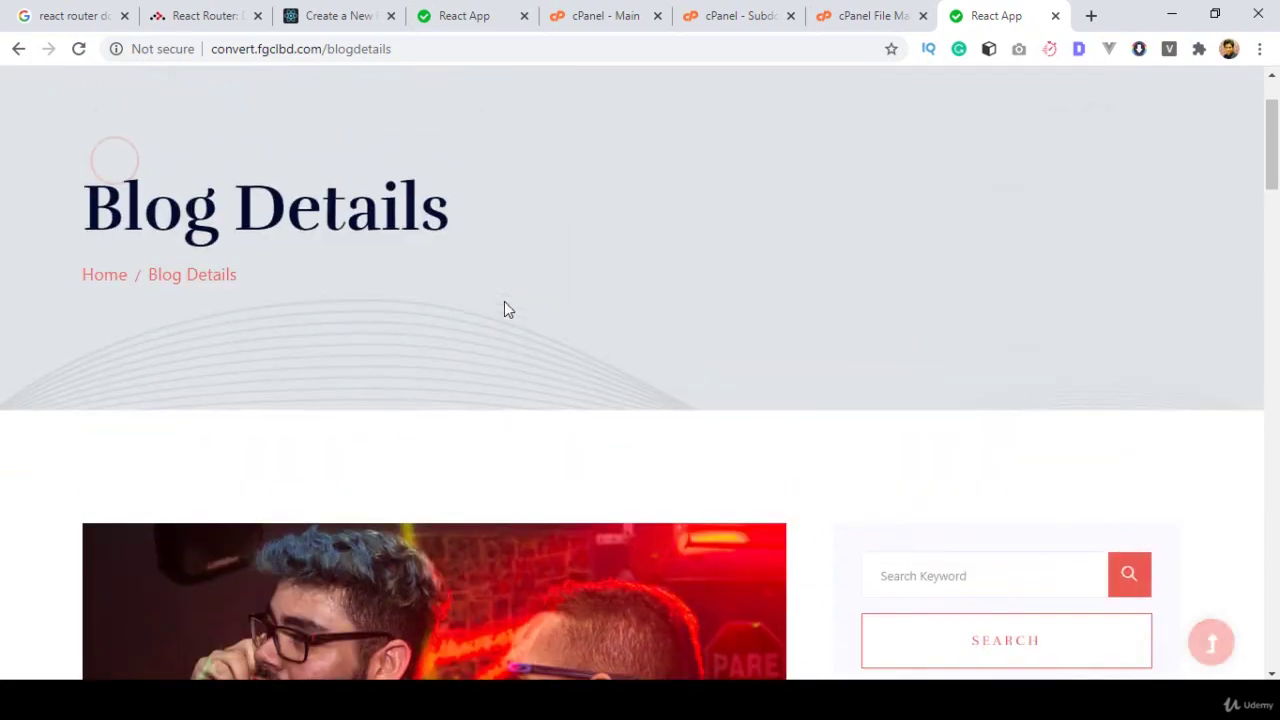
Open the deployed site's Contact page and view it down to the footer and back up.
scroll(504, 310, "up", 2)
left_click(922, 117)
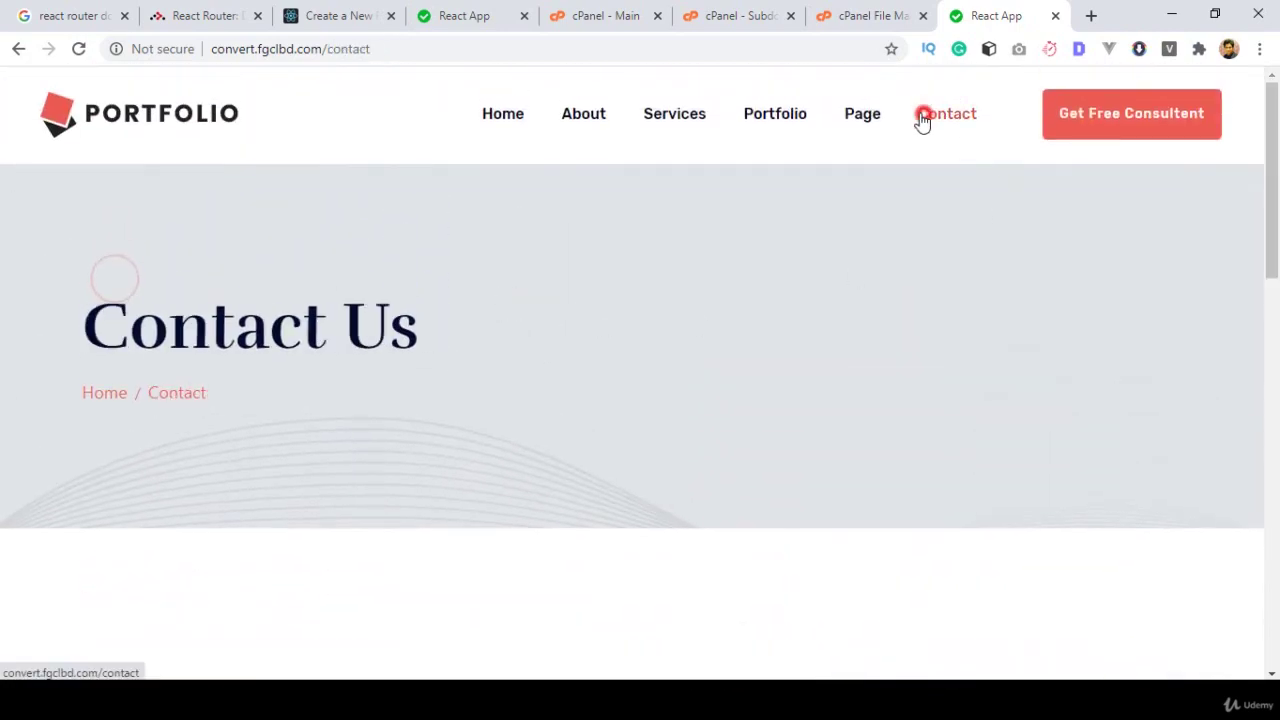
scroll(1047, 290, "down", 10)
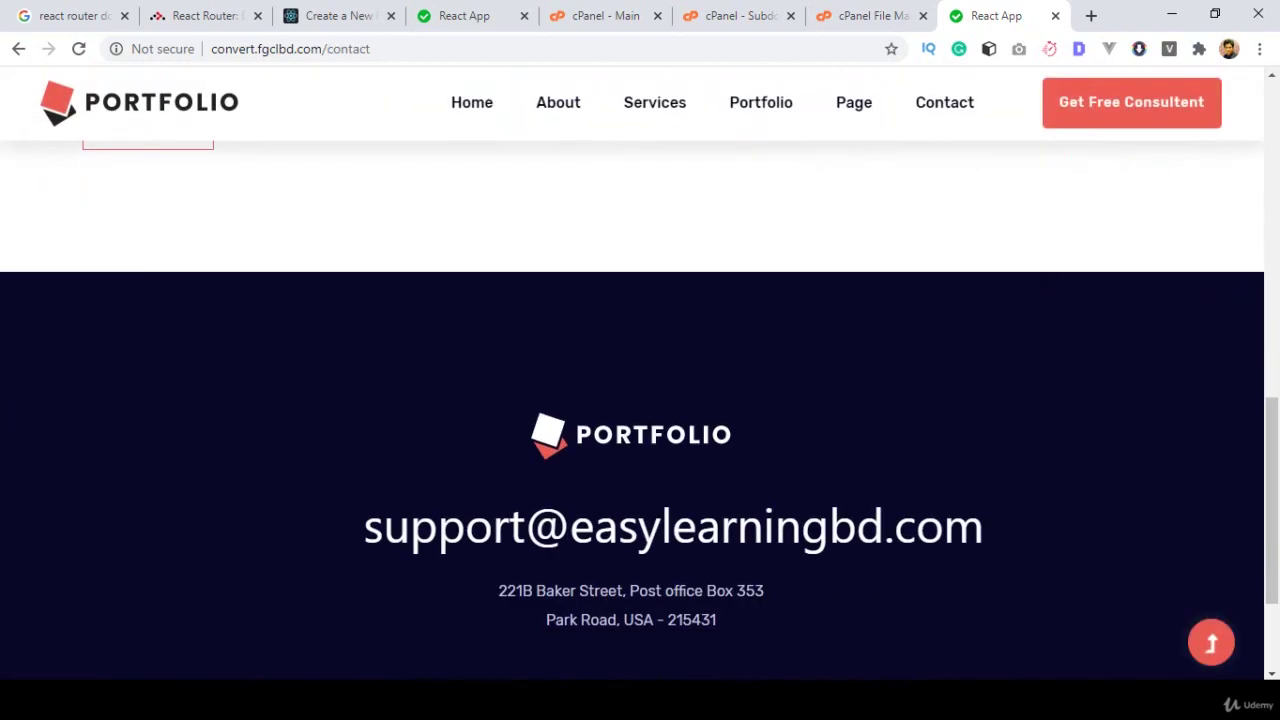
left_click_drag(1272, 640, 1274, 90)
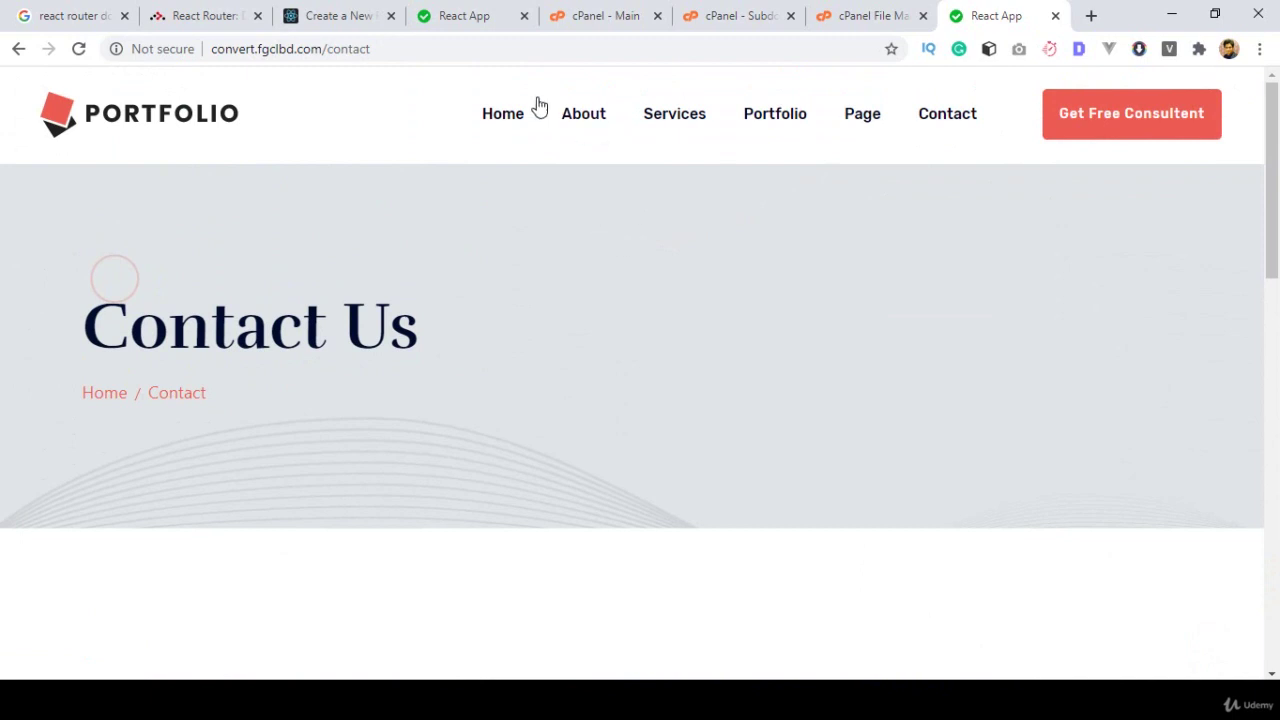
Check navigation through Home, About, Services, Portfolio and back to Home, and test the home page's back-to-top control from the footer.
left_click(492, 118)
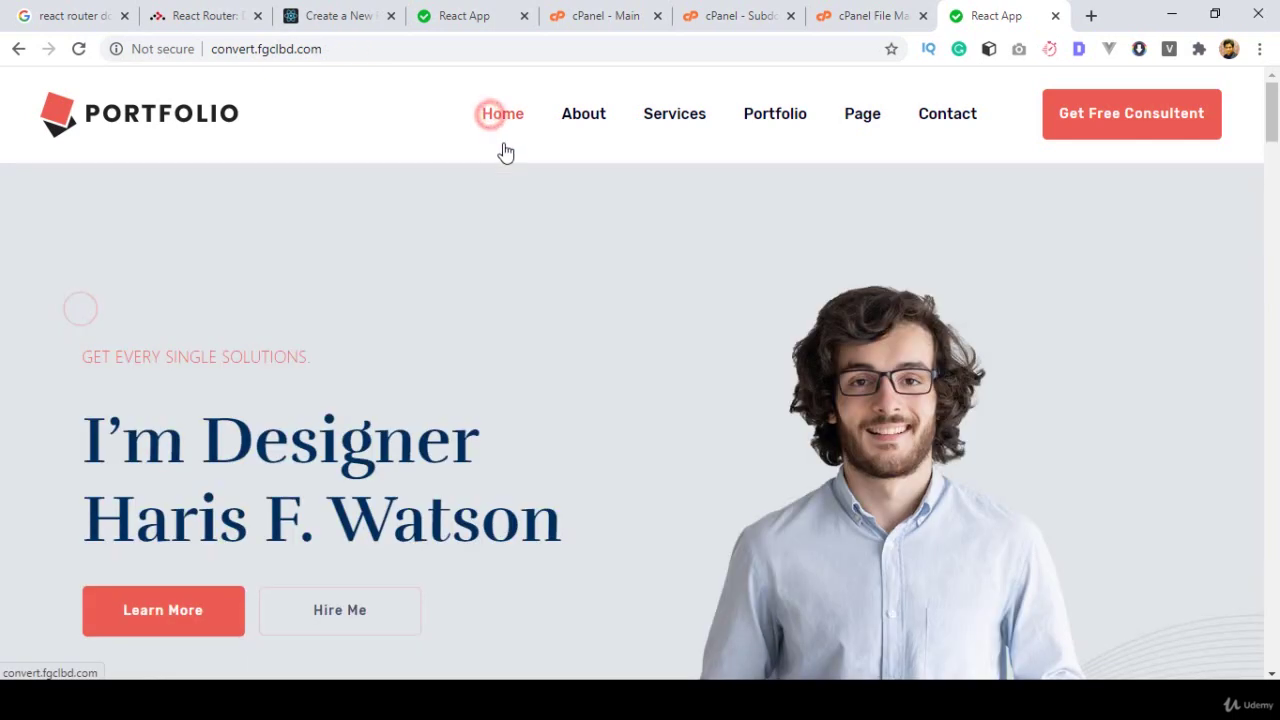
left_click(591, 114)
left_click(678, 113)
left_click(774, 114)
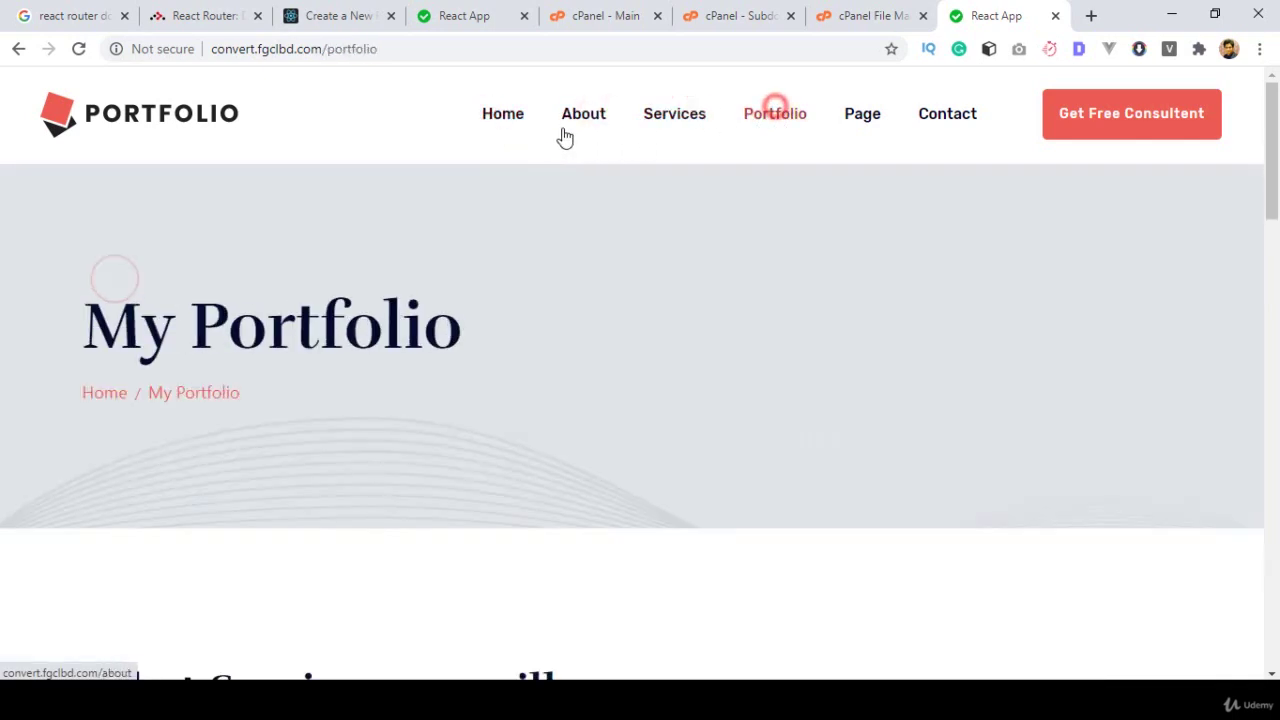
left_click(500, 117)
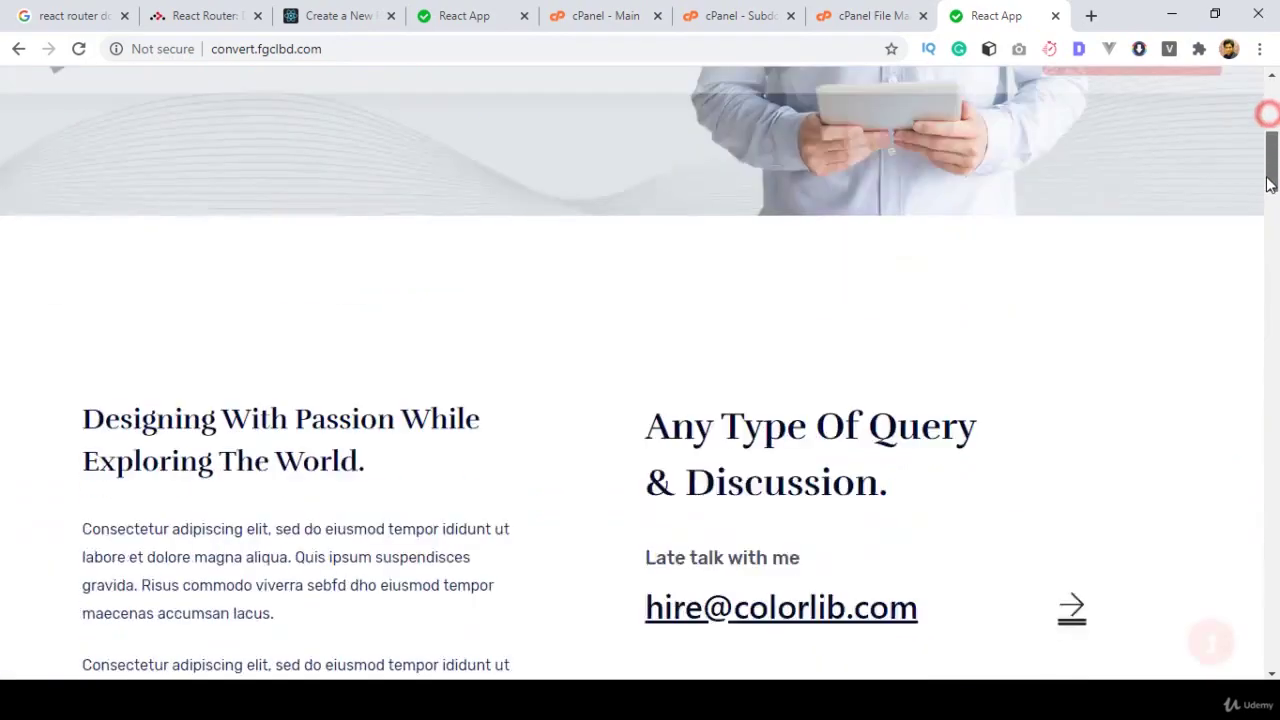
left_click_drag(1271, 116, 1273, 625)
left_click(1211, 643)
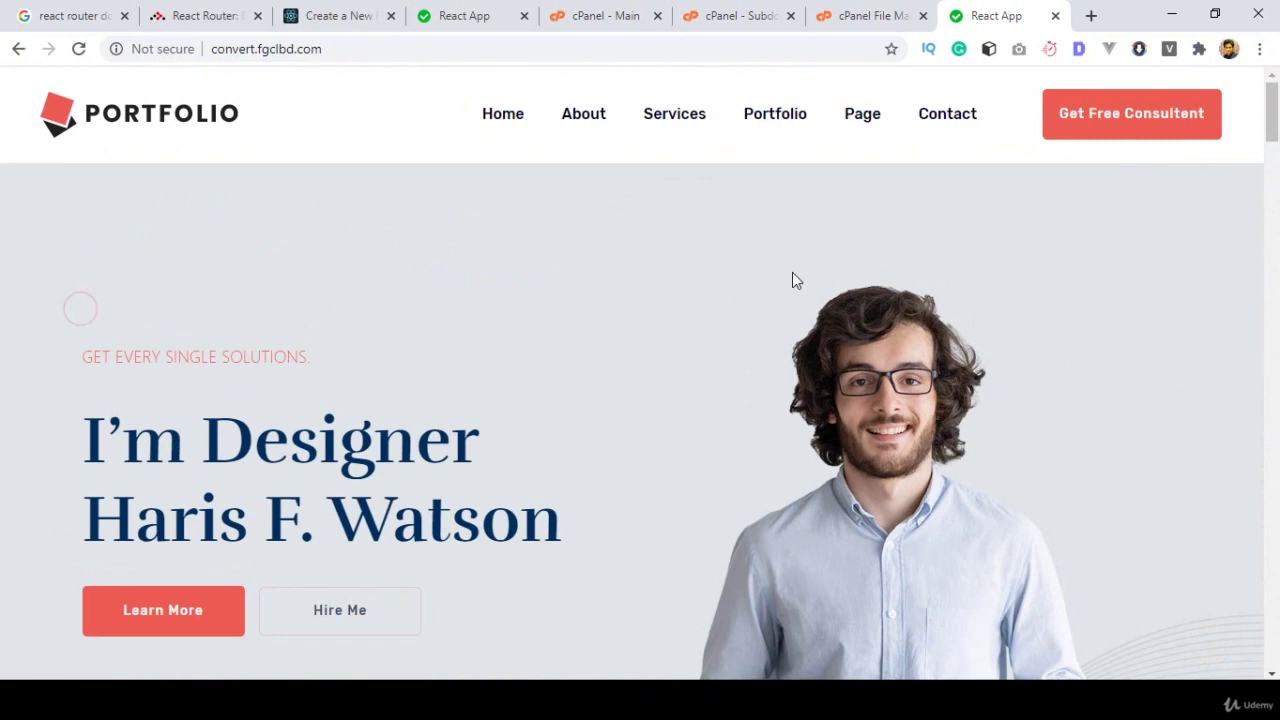
Open colorlib.com/wp/template/personalportfolio/ in a new browser tab.
left_click(1091, 16)
left_click(768, 45)
right_click(771, 45)
left_click(853, 190)
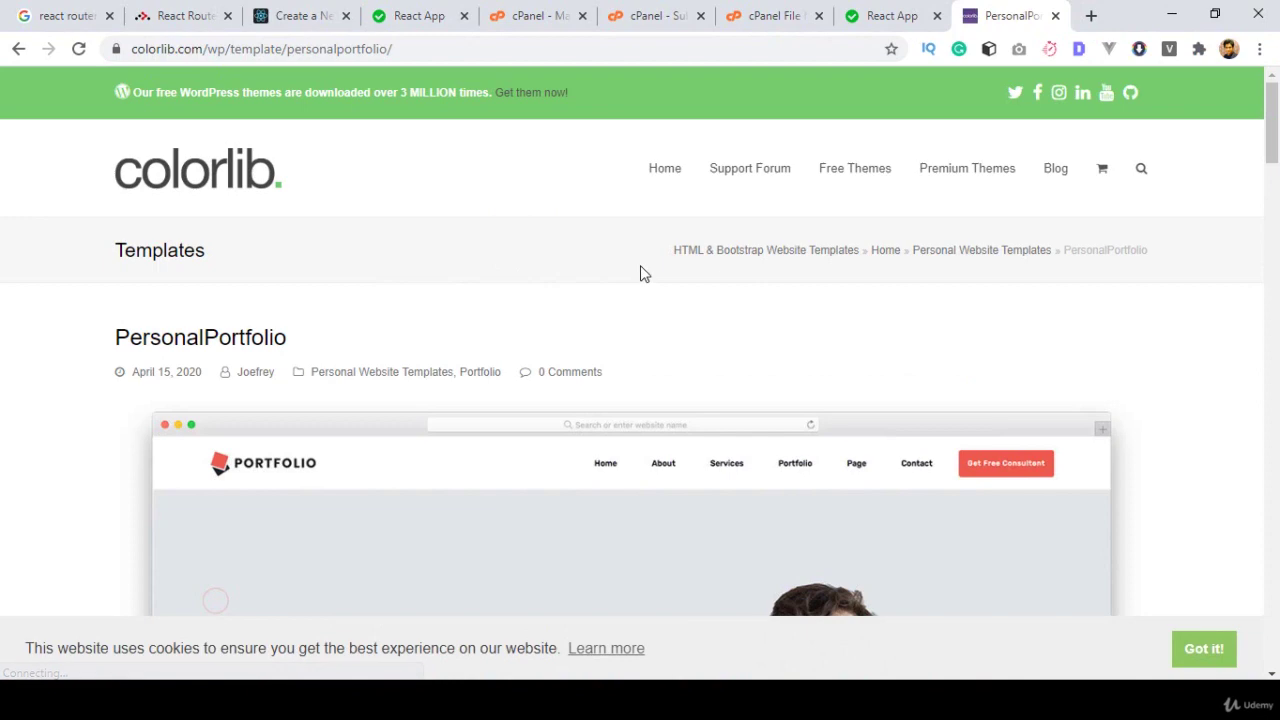
Examine the PersonalPortfolio template page, especially the Similar Templates such as Clark and Personal.
scroll(644, 272, "down", 15)
scroll(646, 274, "down", 4)
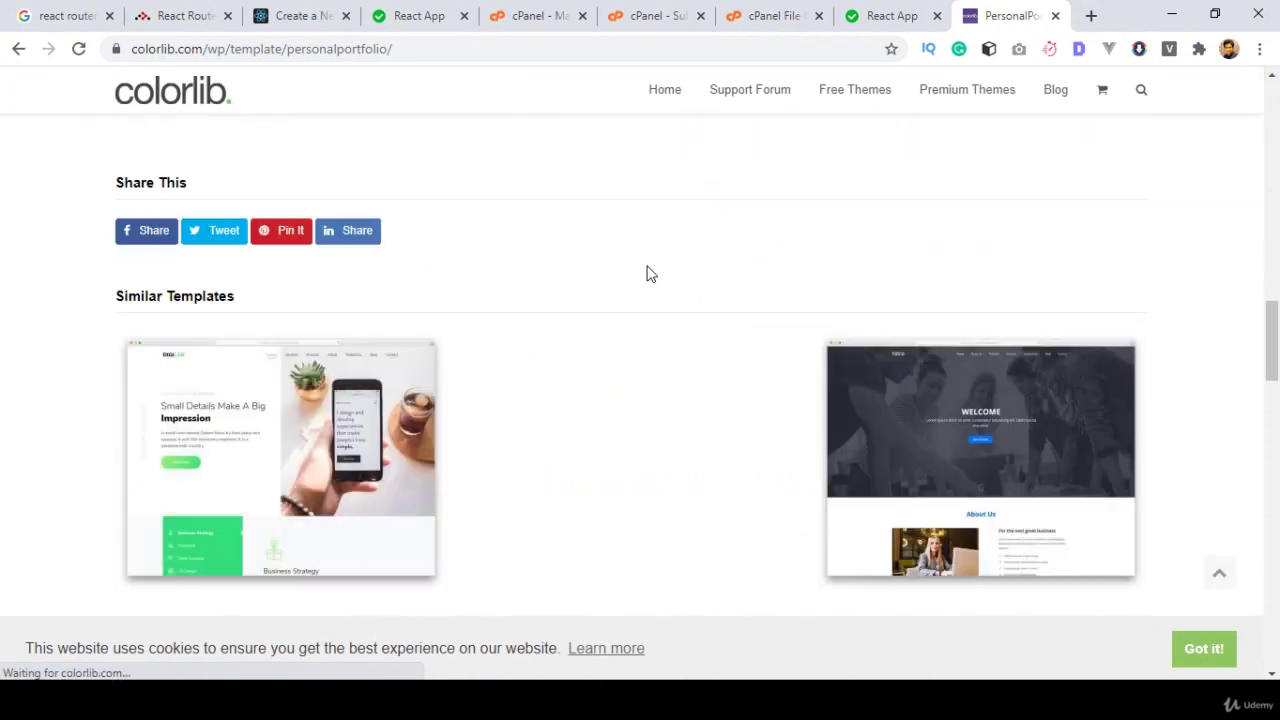
scroll(665, 390, "down", 2)
scroll(665, 390, "down", 2)
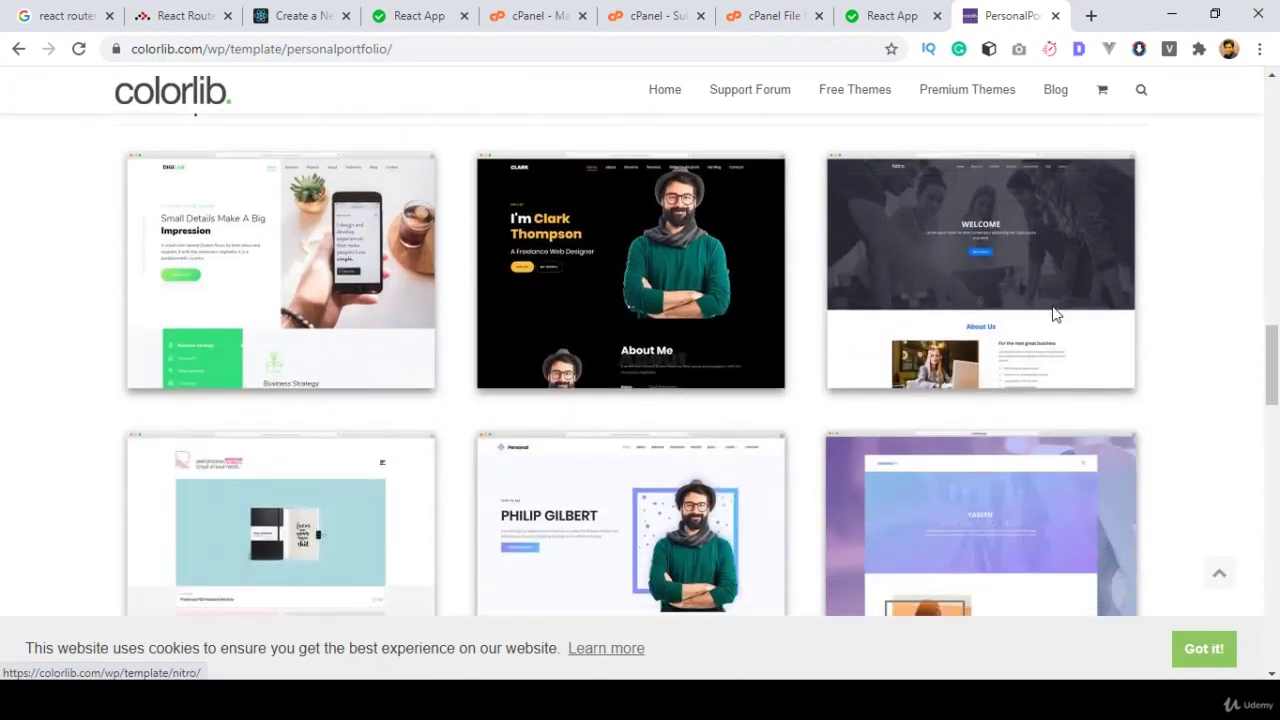
scroll(741, 346, "up", 1)
scroll(626, 314, "up", 1)
scroll(863, 274, "down", 4)
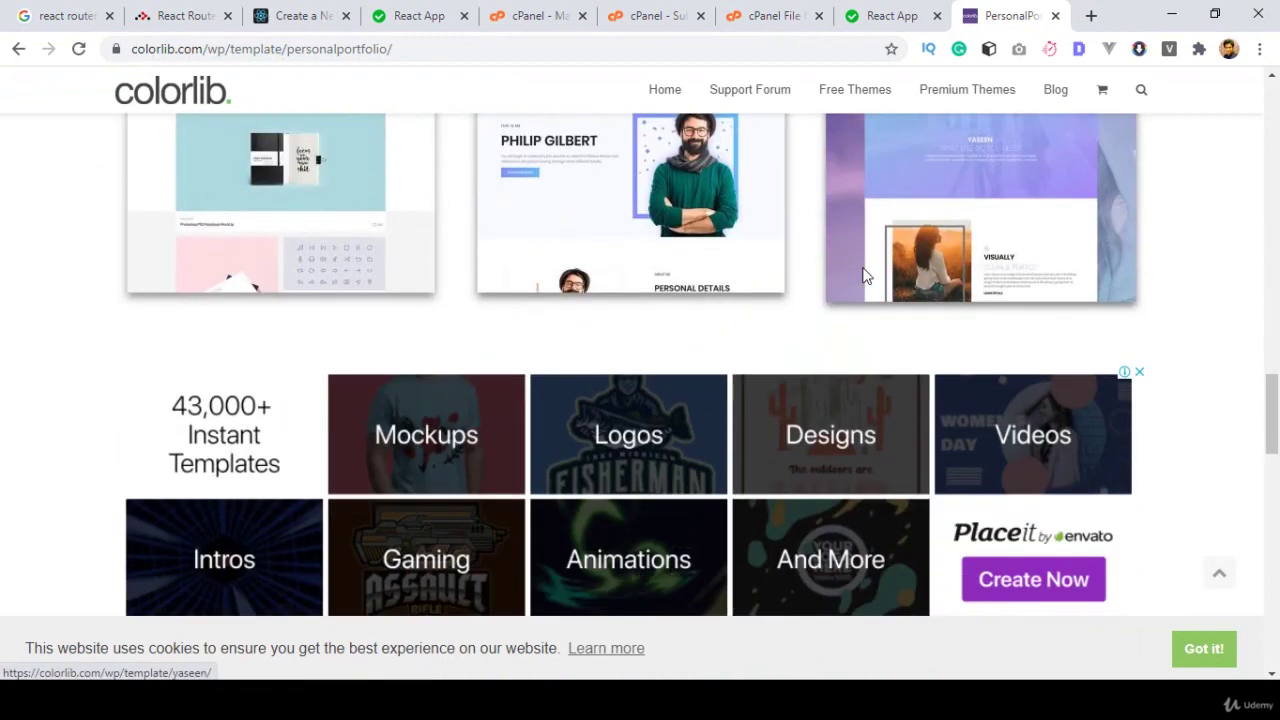
scroll(863, 277, "down", 3)
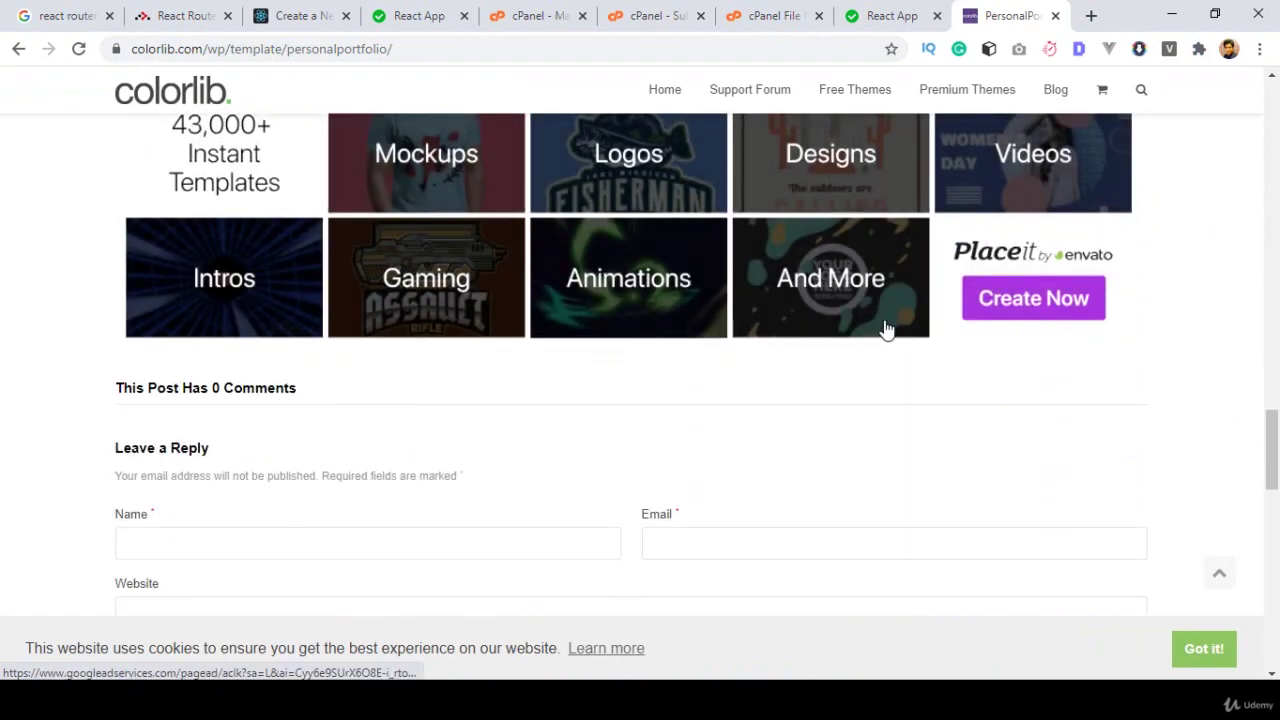
scroll(912, 384, "down", 4)
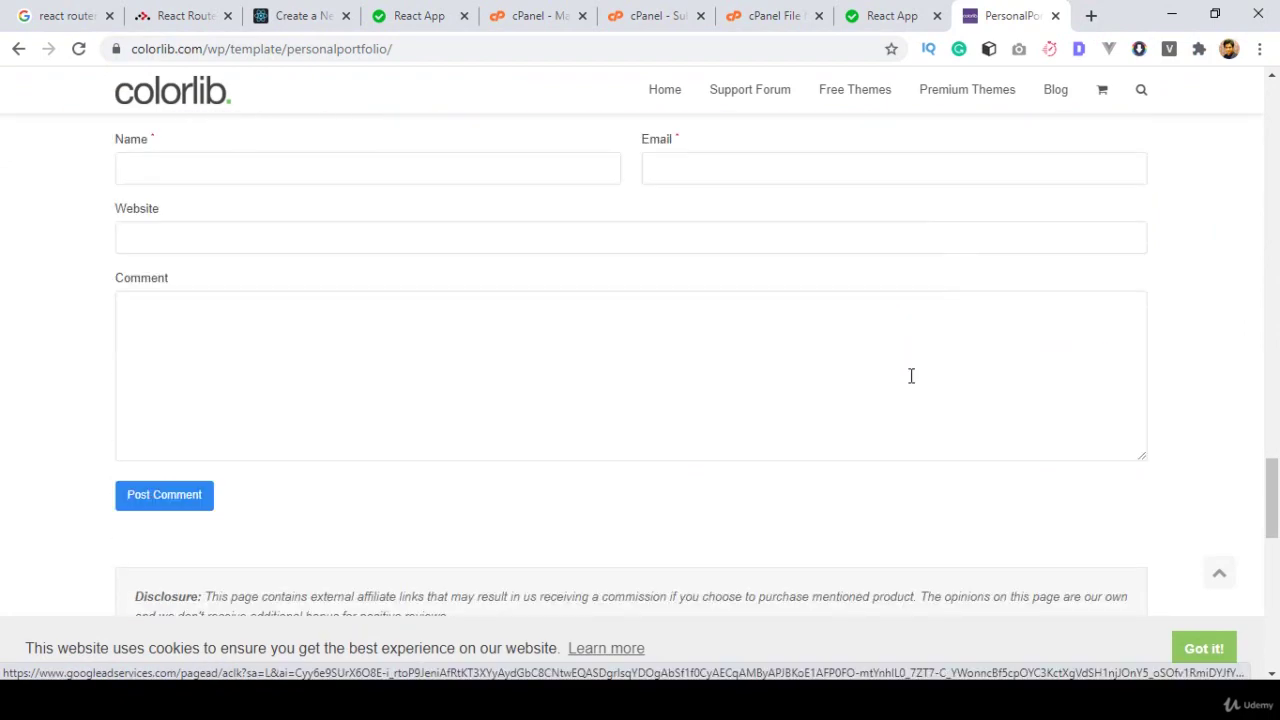
scroll(911, 376, "up", 16)
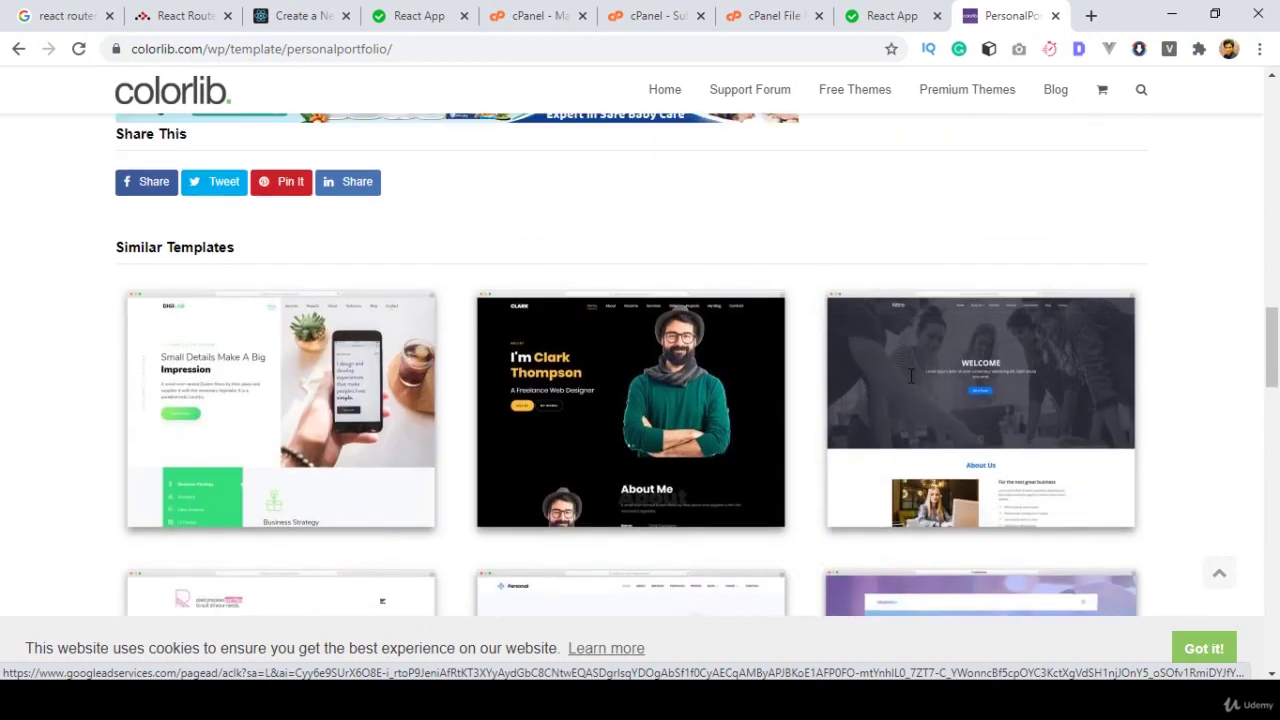
scroll(911, 378, "up", 10)
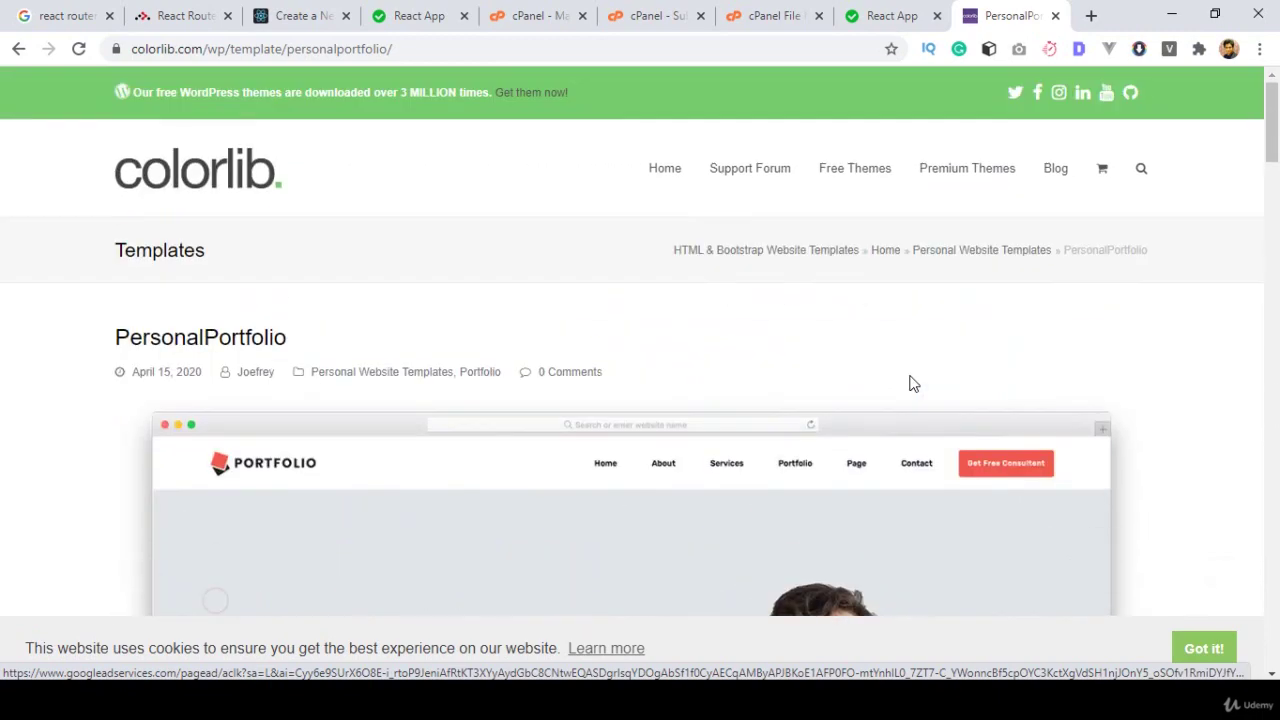
scroll(911, 383, "down", 15)
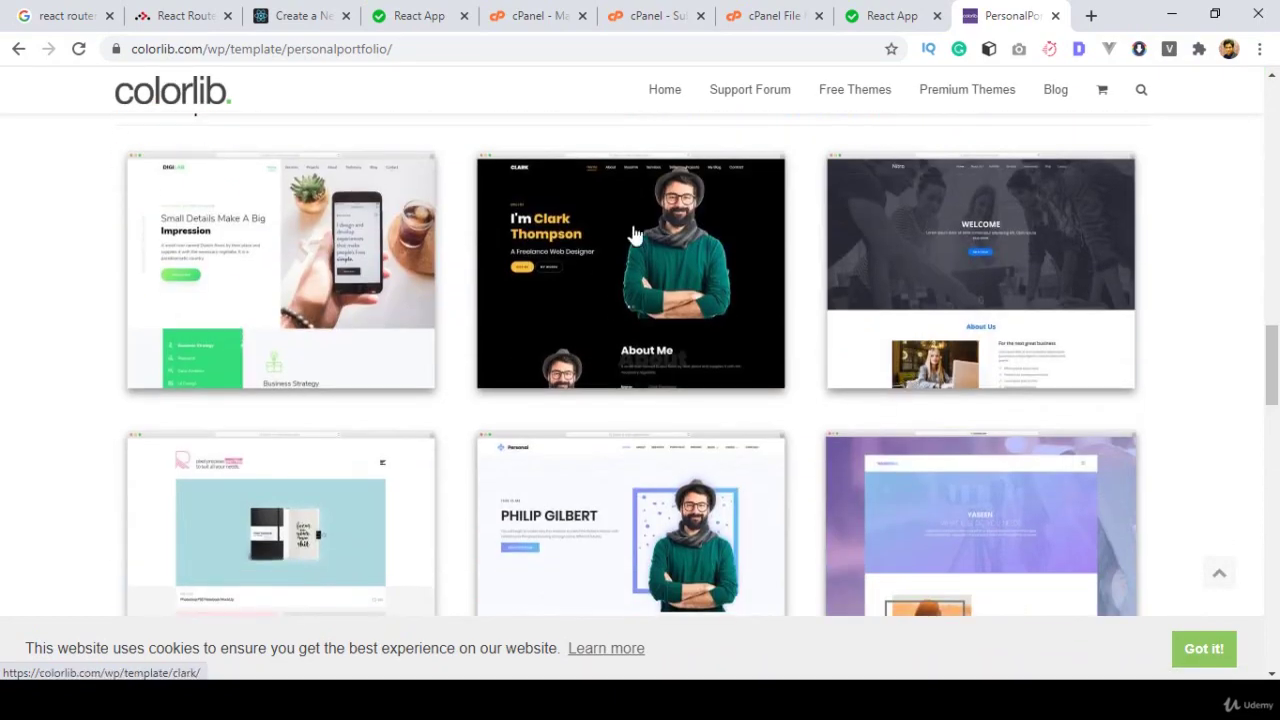
scroll(616, 300, "down", 2)
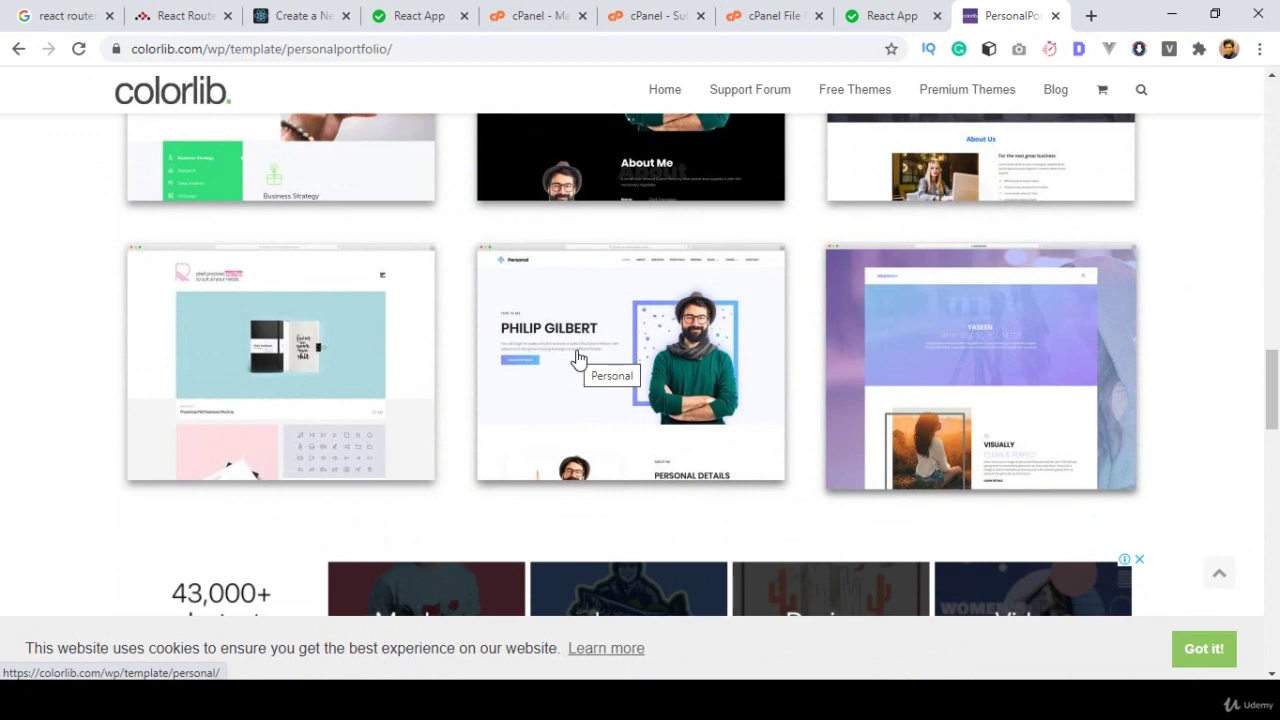
scroll(578, 357, "up", 2)
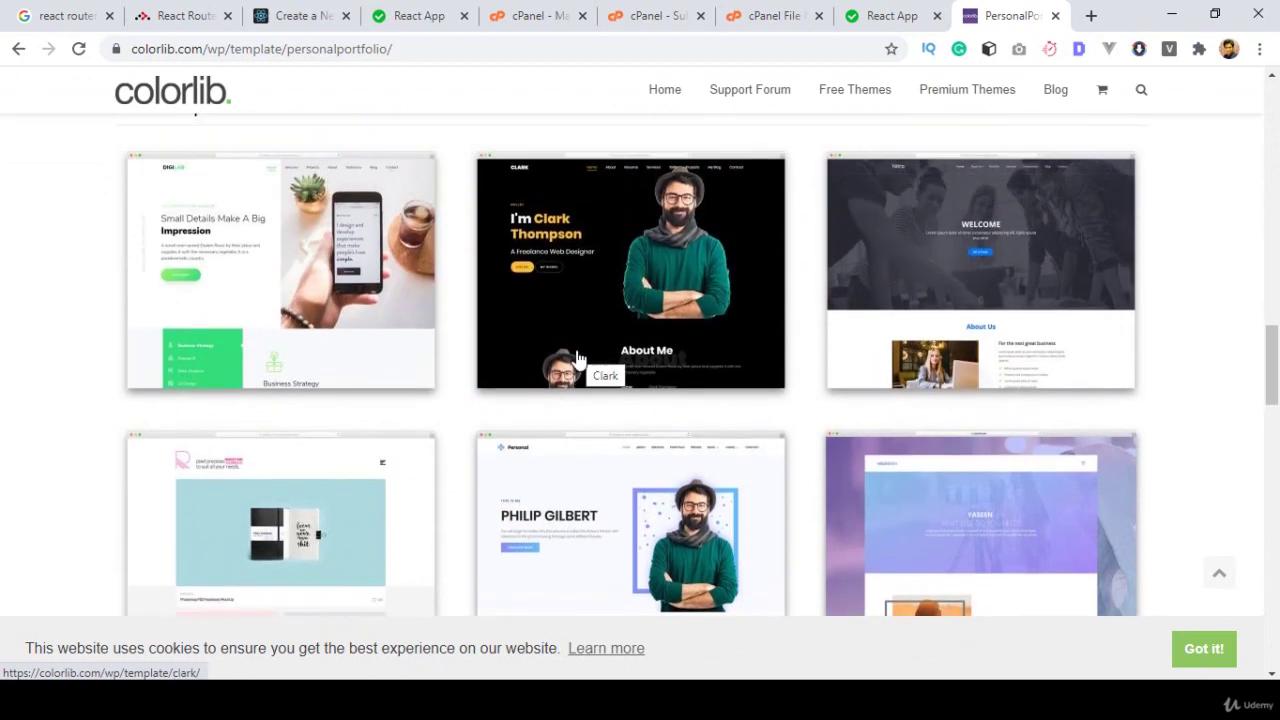